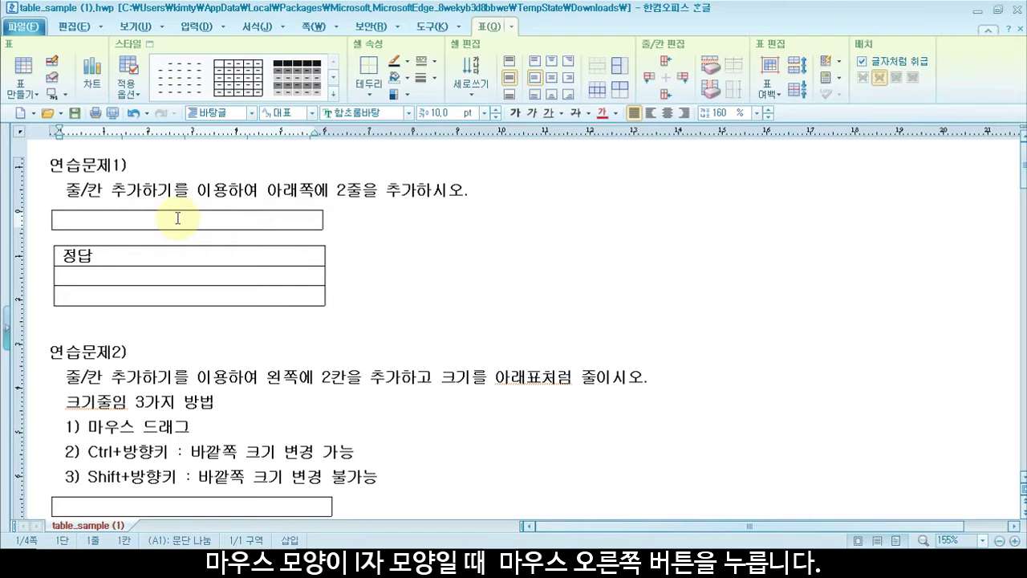
# - Add two rows below the single-cell table in exercise 1
pyautogui.rightClick(177, 218)
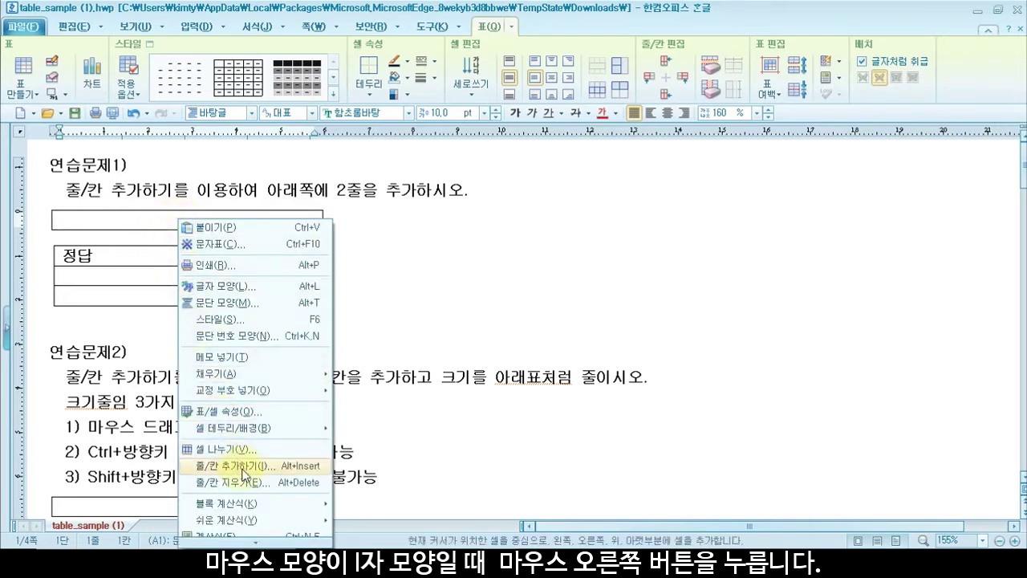
pyautogui.click(244, 467)
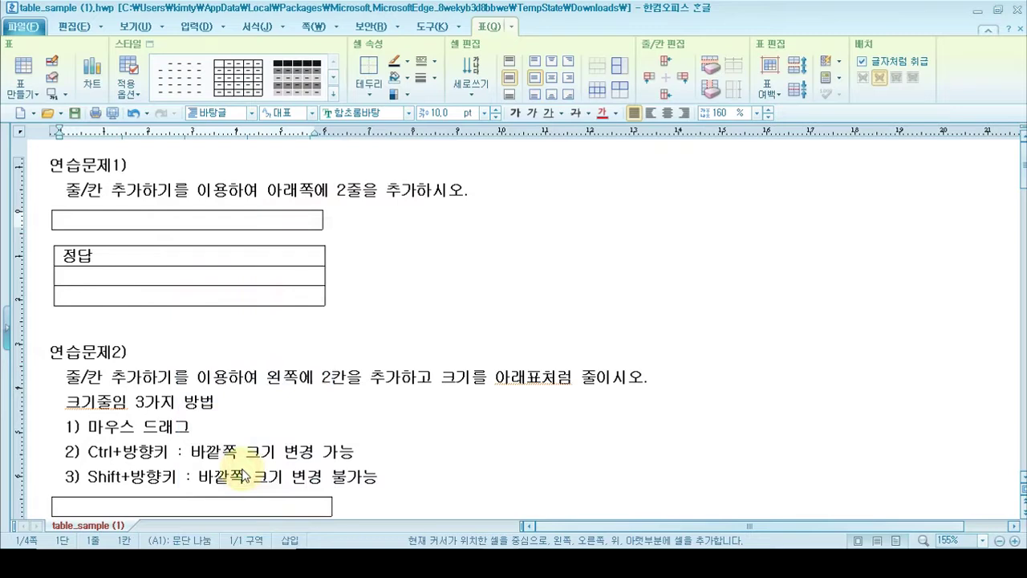
pyautogui.click(476, 315)
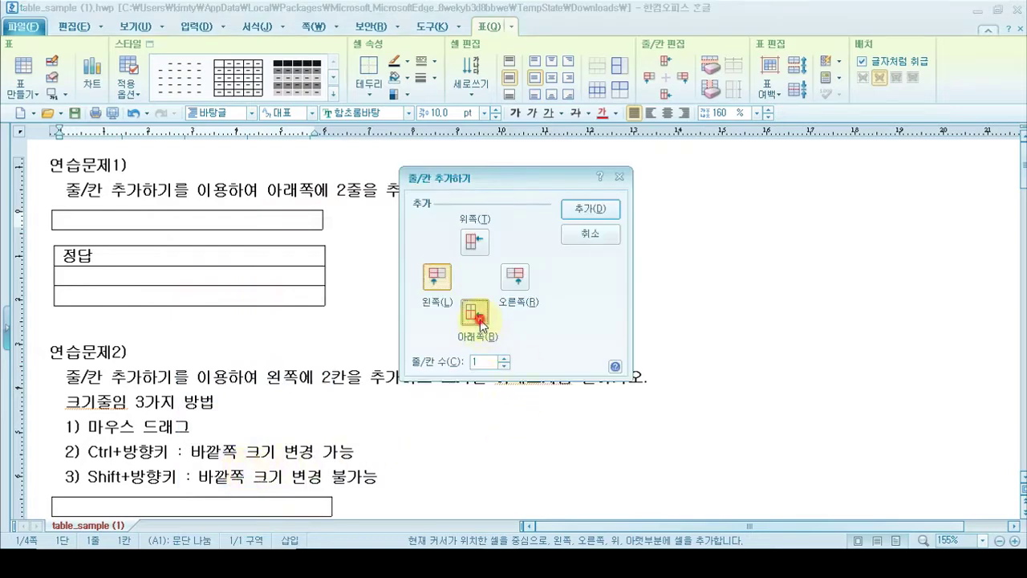
pyautogui.click(506, 359)
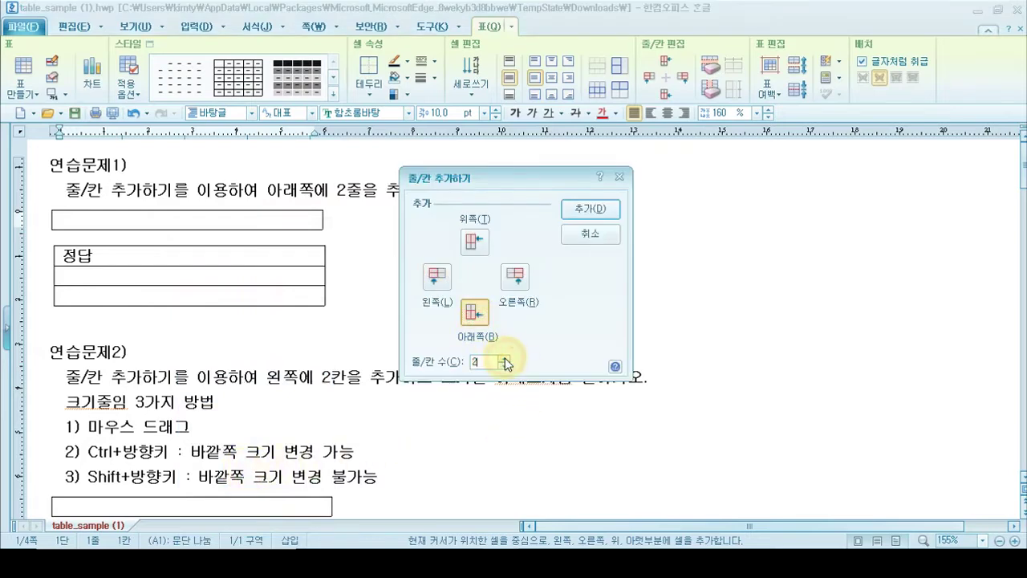
pyautogui.click(589, 209)
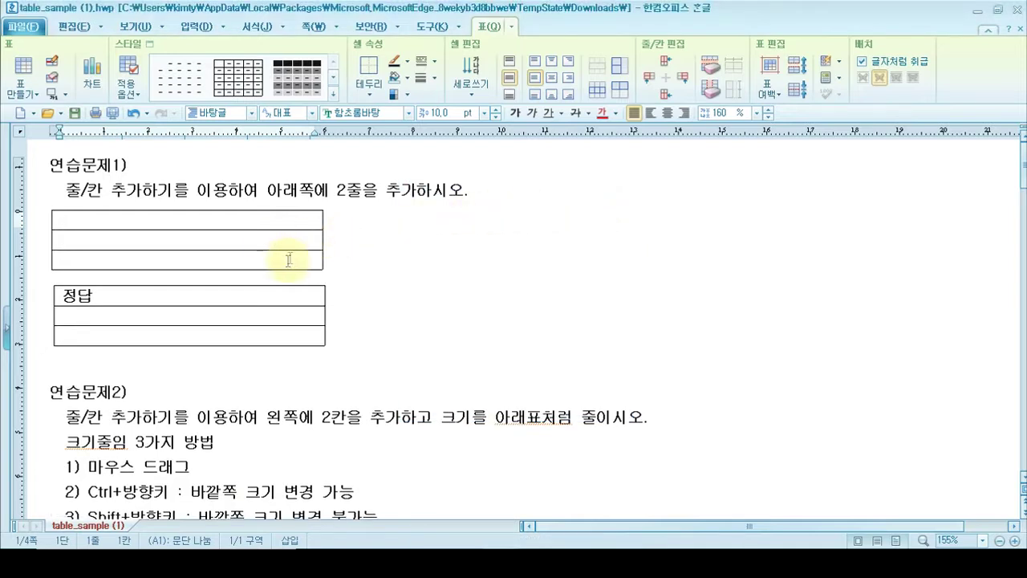
# - Read exercise 2's instruction about adding two columns on the left and reducing the size
pyautogui.click(394, 378)
pyautogui.scroll(-1, 348, 379)
pyautogui.scroll(-1, 347, 379)
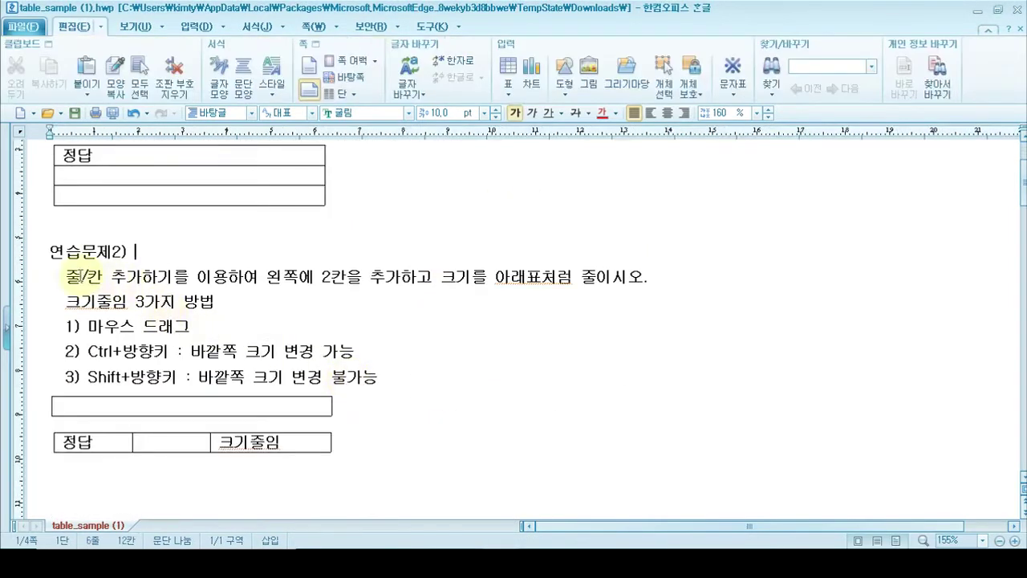
pyautogui.moveTo(68, 277); pyautogui.dragTo(649, 279)
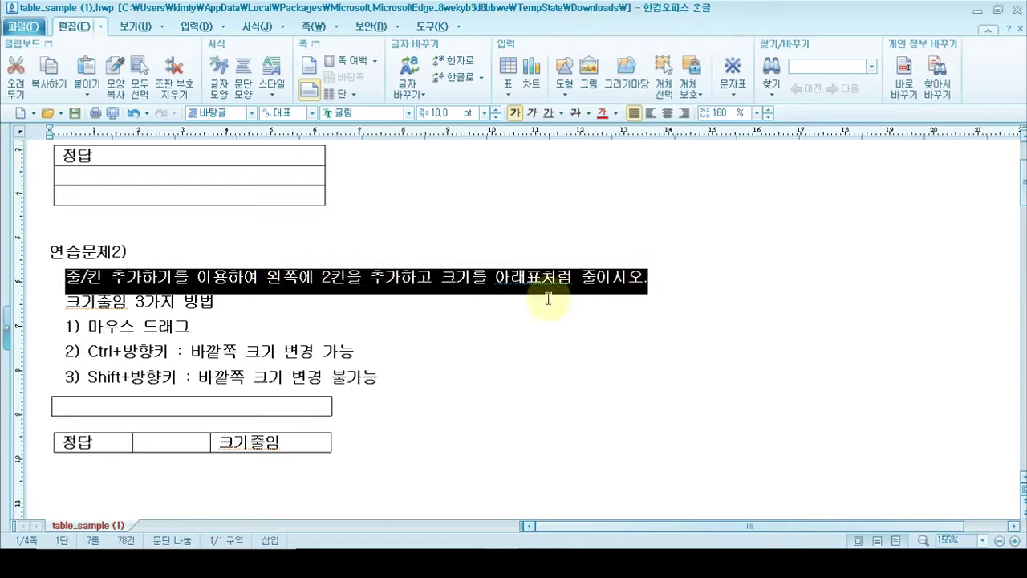
# - Compare the commands offered inside exercise 2's empty table cell with those offered for the whole table as an object
pyautogui.click(251, 405)
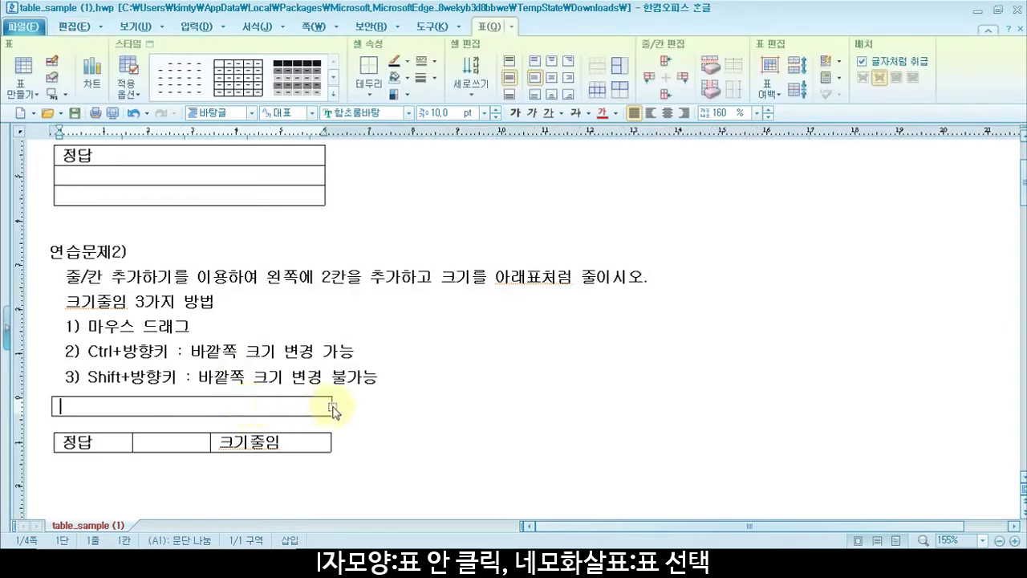
pyautogui.click(331, 407)
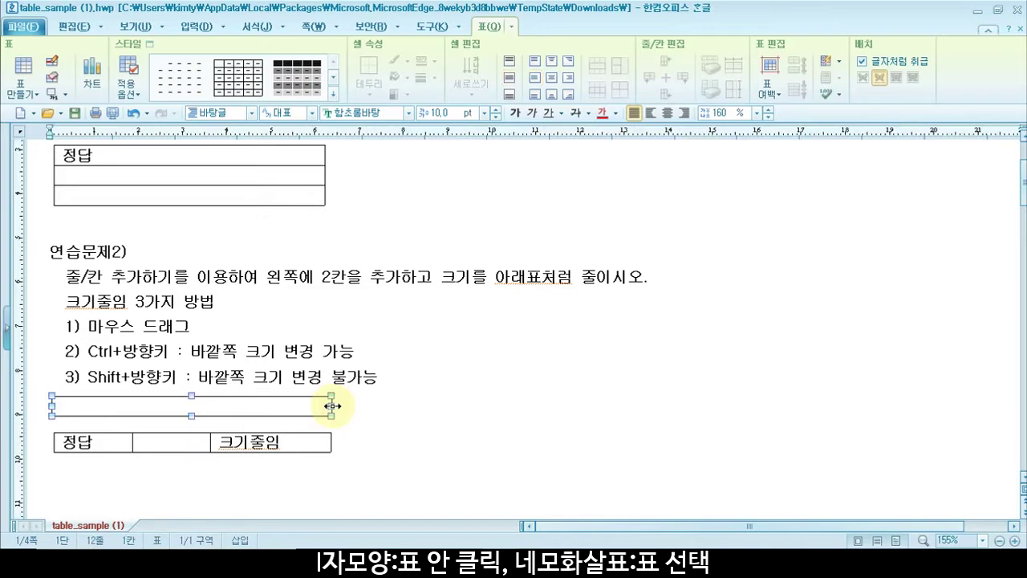
pyautogui.click(367, 406)
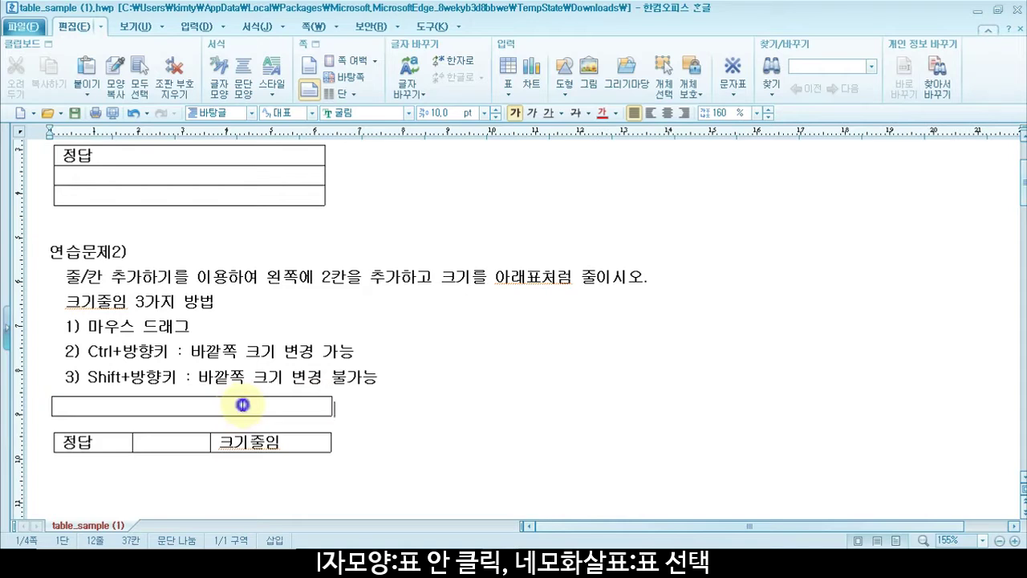
pyautogui.rightClick(243, 406)
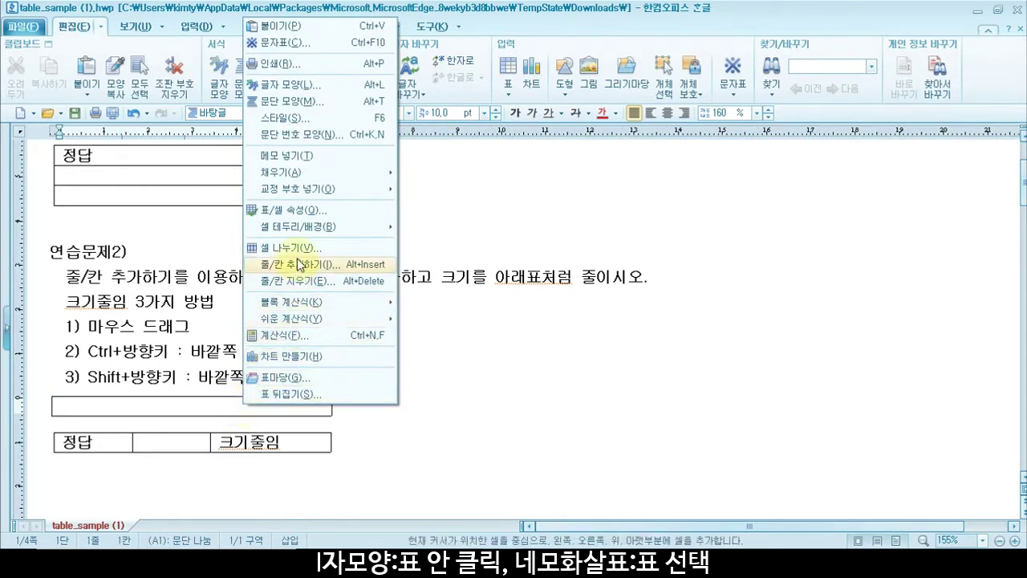
pyautogui.click(362, 420)
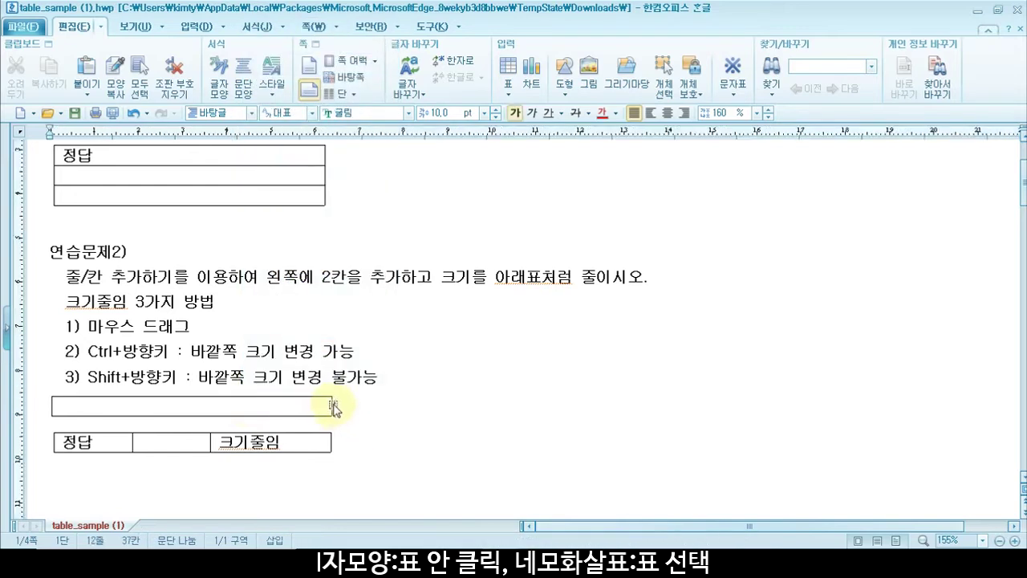
pyautogui.rightClick(333, 407)
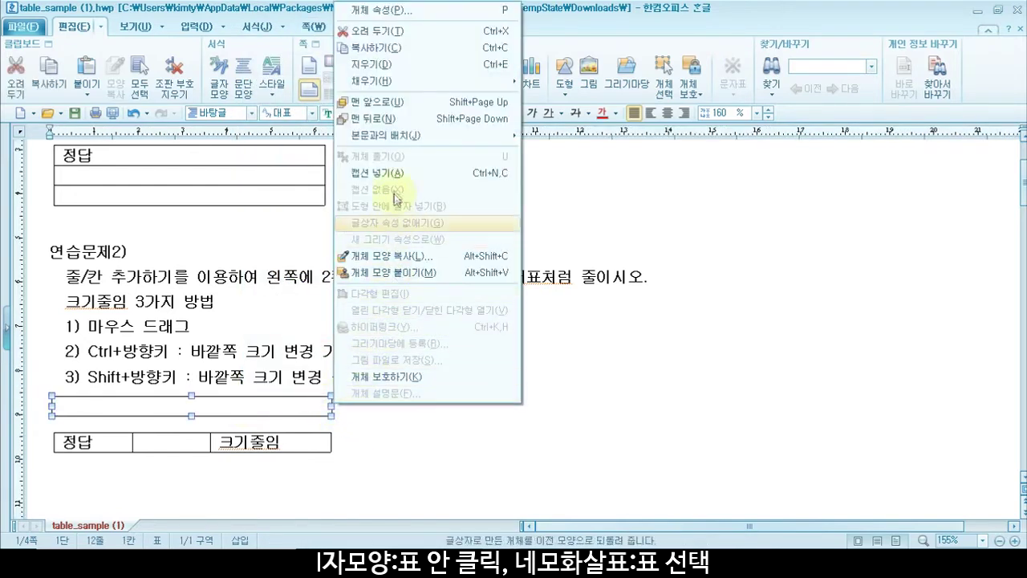
pyautogui.click(367, 418)
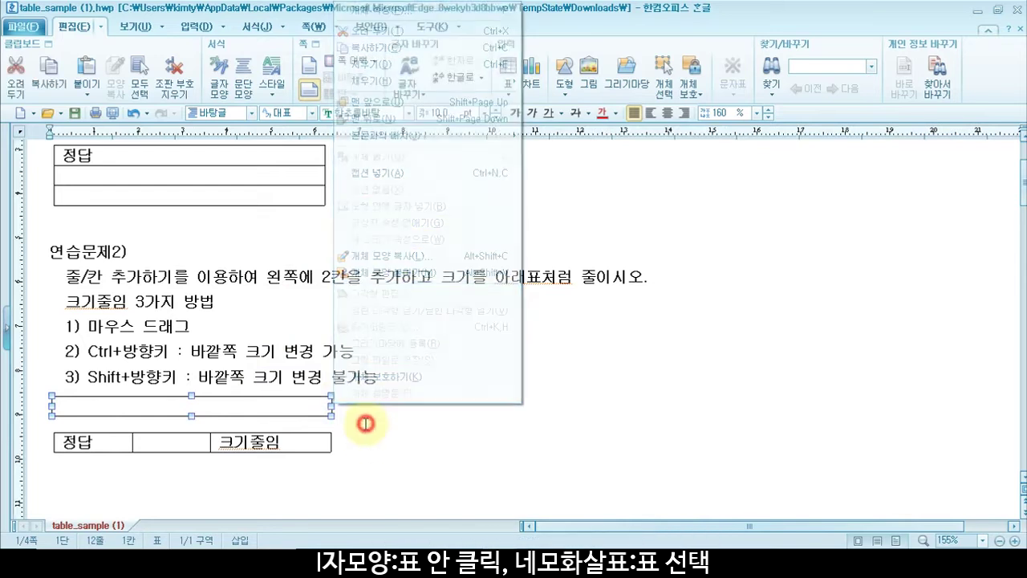
# - Add two columns to the left of the single cell in exercise 2's empty table
pyautogui.click(294, 407)
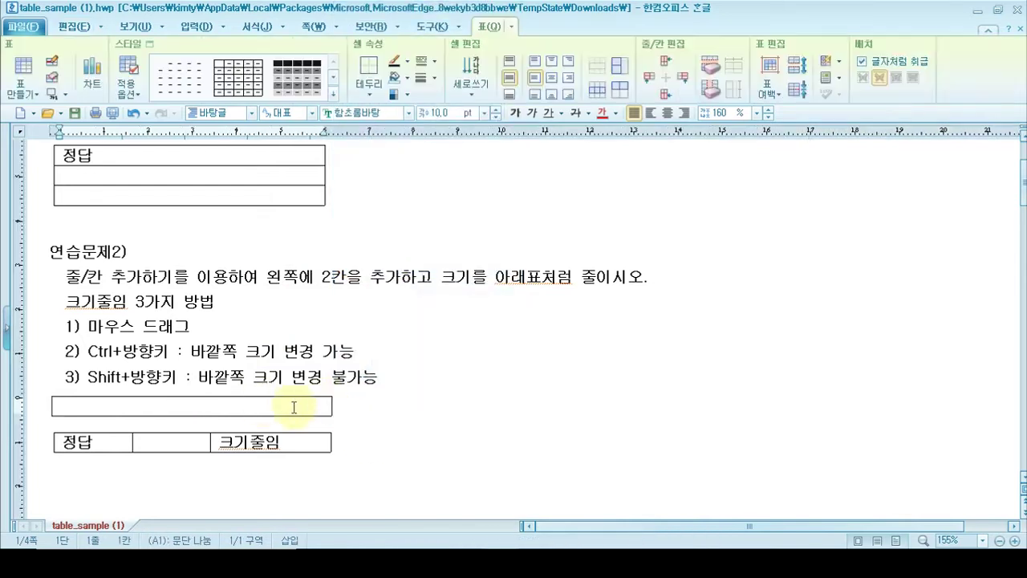
pyautogui.rightClick(294, 407)
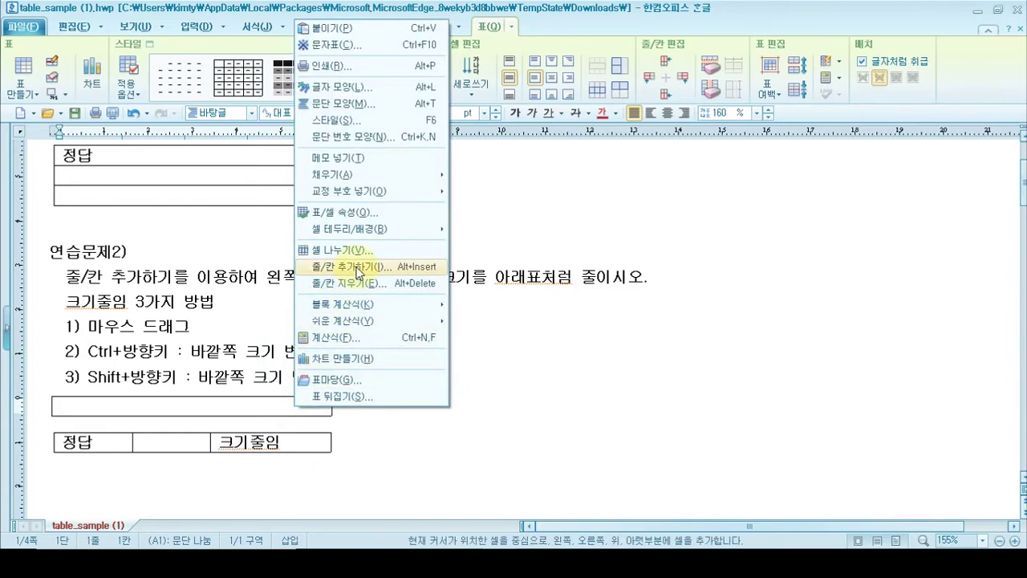
pyautogui.click(350, 266)
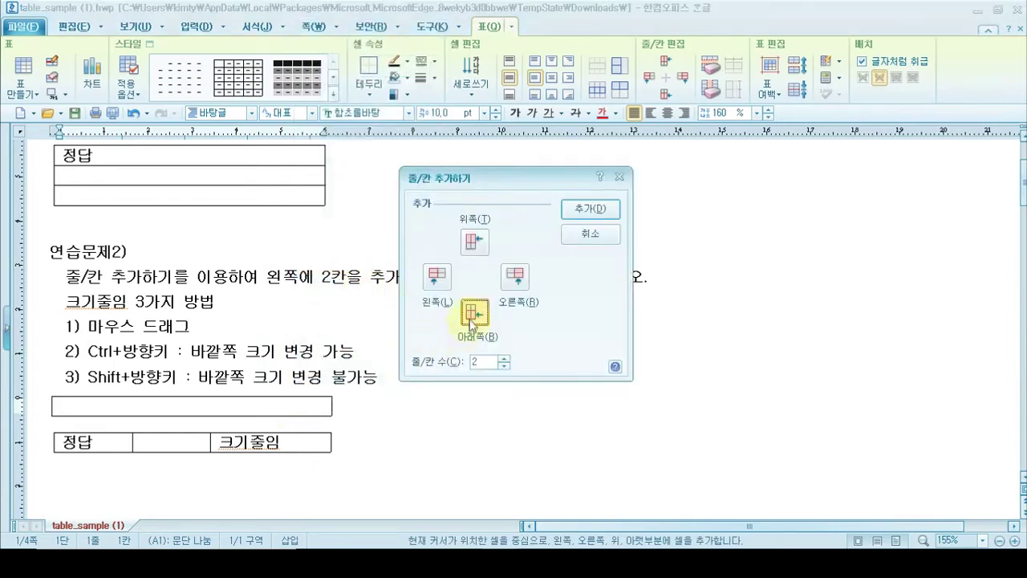
pyautogui.click(433, 281)
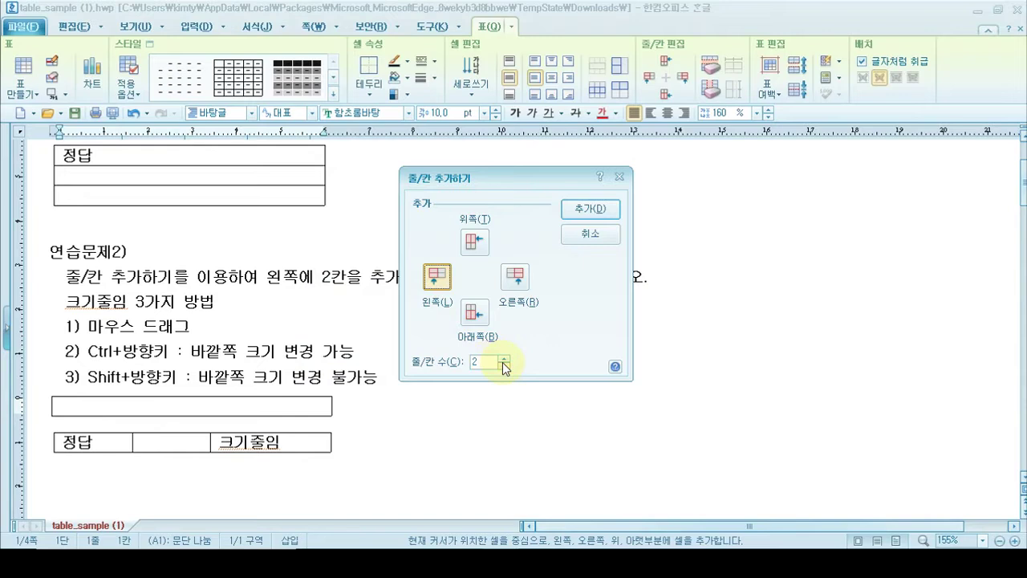
pyautogui.click(590, 209)
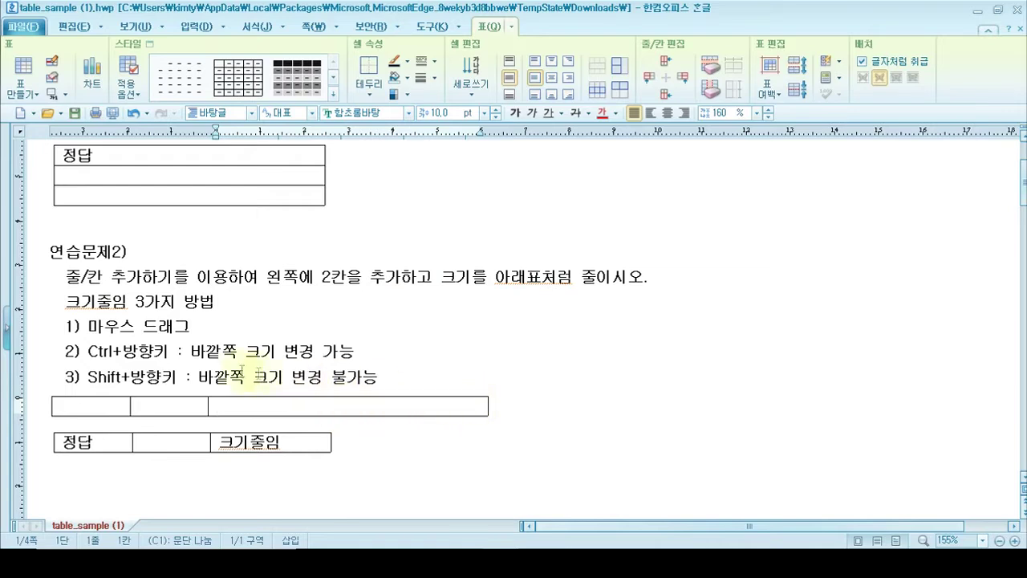
# - Narrow the last column by moving the outer border of exercise 2's table roughly in line with the answer table
pyautogui.moveTo(90, 326); pyautogui.dragTo(191, 326)
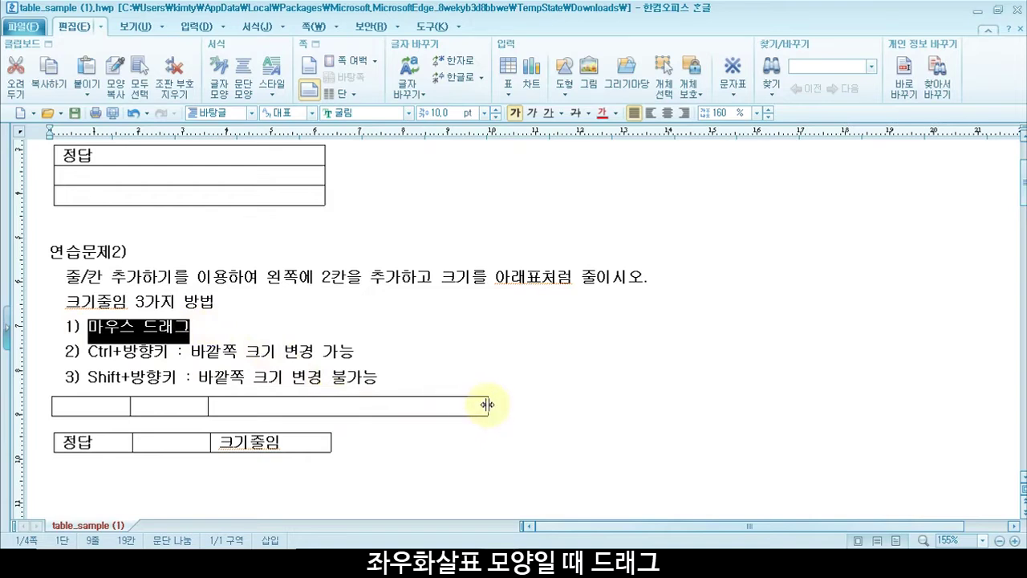
pyautogui.moveTo(488, 405); pyautogui.dragTo(329, 404)
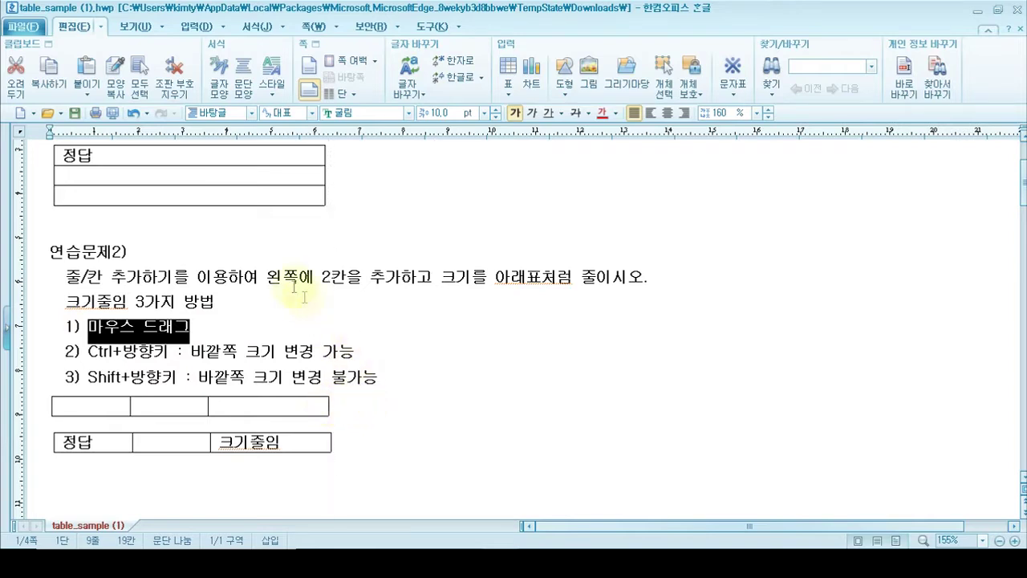
# - Highlight the second resizing method in exercise 2's list, and undo the border move on the table's last column
pyautogui.click(84, 353)
pyautogui.moveTo(84, 353); pyautogui.dragTo(357, 353)
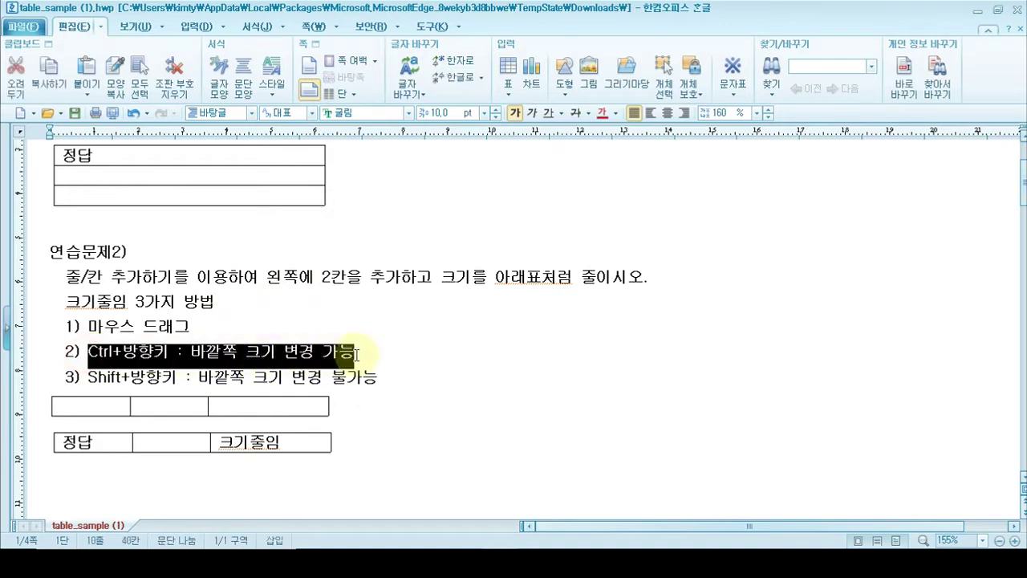
pyautogui.click(358, 351)
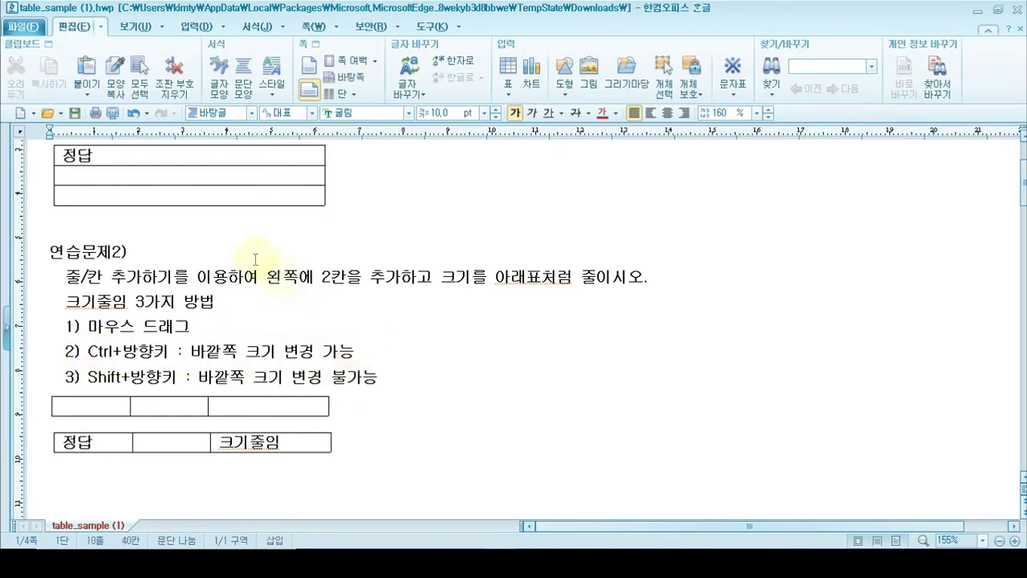
pyautogui.click(134, 113)
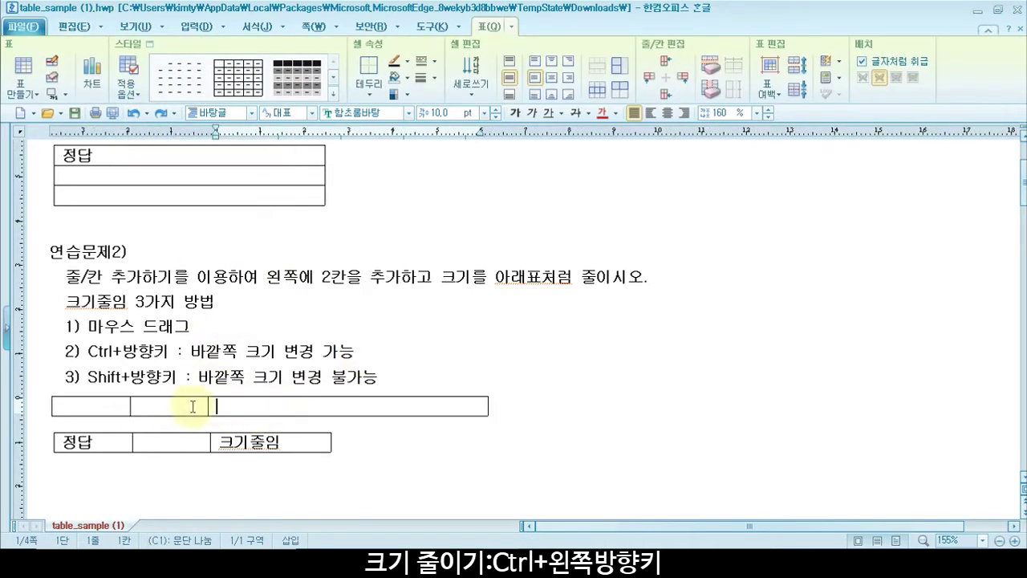
# - Narrow the last cell of exercise 2's table in small increments, letting the table's outer border move inward
pyautogui.moveTo(171, 404); pyautogui.dragTo(260, 407)
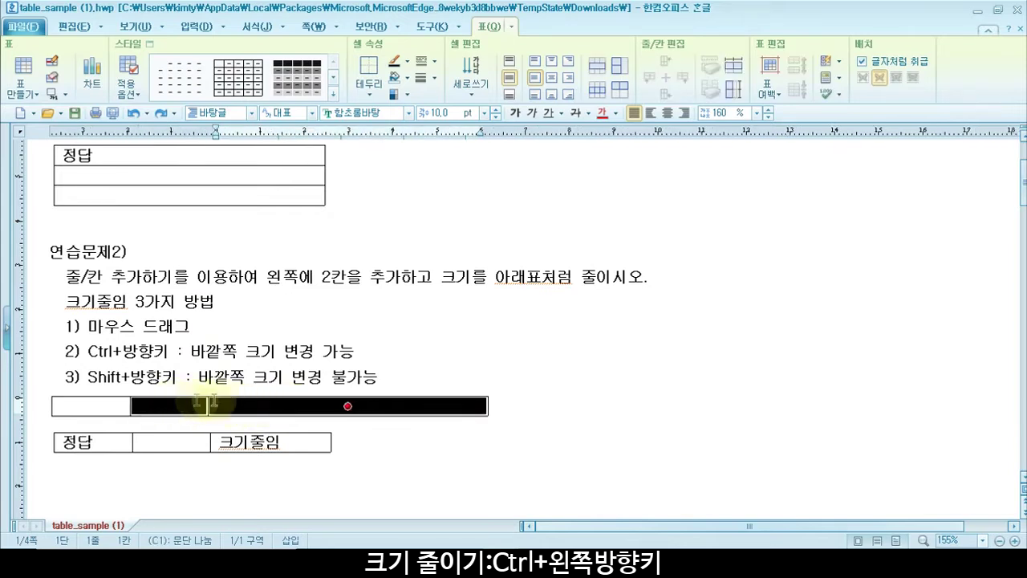
pyautogui.click(317, 406)
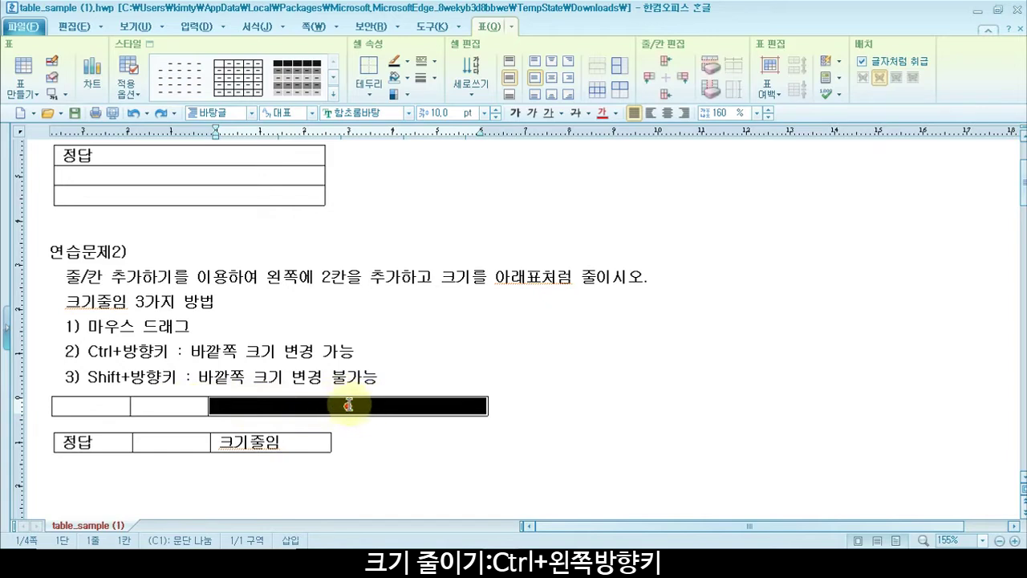
pyautogui.hotkey('ctrl', 'Left')
pyautogui.hotkey('ctrl', 'Left')
pyautogui.hotkey('ctrl', 'Left')
pyautogui.hotkey('ctrl', 'Left')
pyautogui.hotkey('ctrl', 'Left')
pyautogui.hotkey('ctrl', 'Left')
pyautogui.hotkey('ctrl', 'Left')
pyautogui.hotkey('ctrl', 'Left')
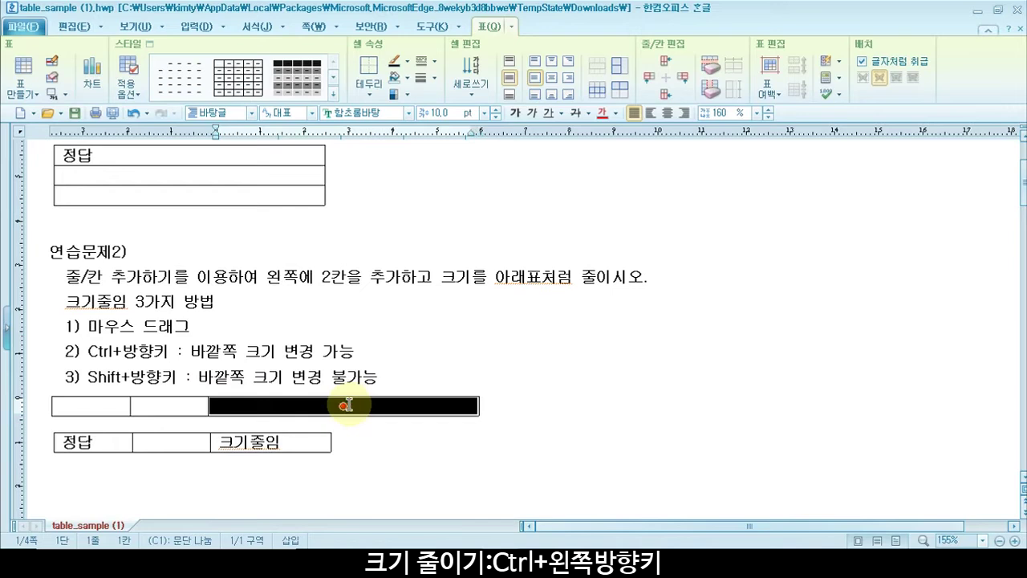
pyautogui.hotkey('ctrl', 'Left')
pyautogui.hotkey('ctrl', 'Left')
pyautogui.hotkey('ctrl', 'Left')
pyautogui.hotkey('ctrl', 'Left')
pyautogui.hotkey('ctrl', 'Left')
pyautogui.hotkey('ctrl', 'Left')
pyautogui.hotkey('ctrl', 'Left')
pyautogui.hotkey('ctrl', 'Left')
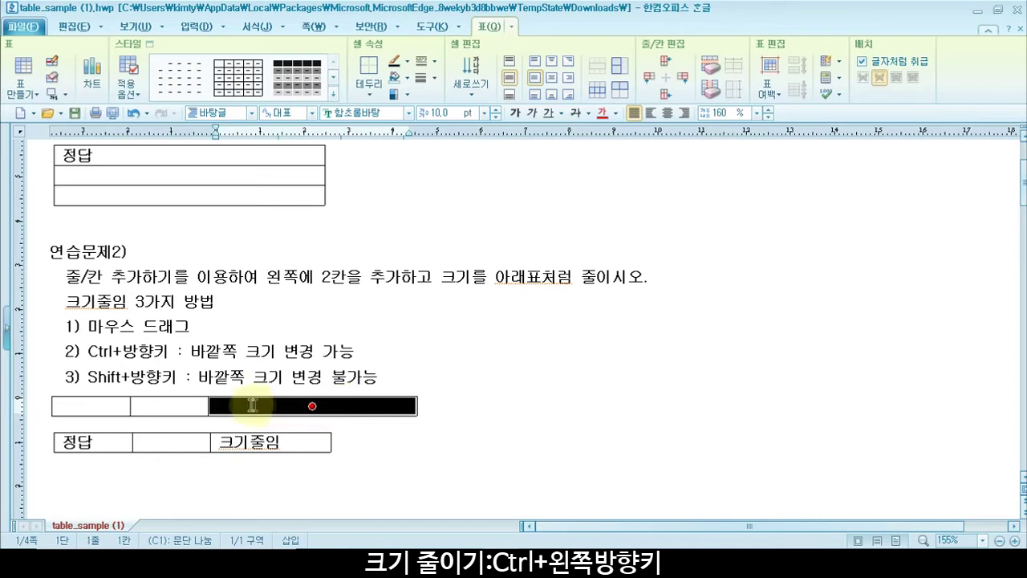
# - Narrow the middle cell of exercise 2's table in small increments, letting the overall table width shrink with it
pyautogui.click(173, 404)
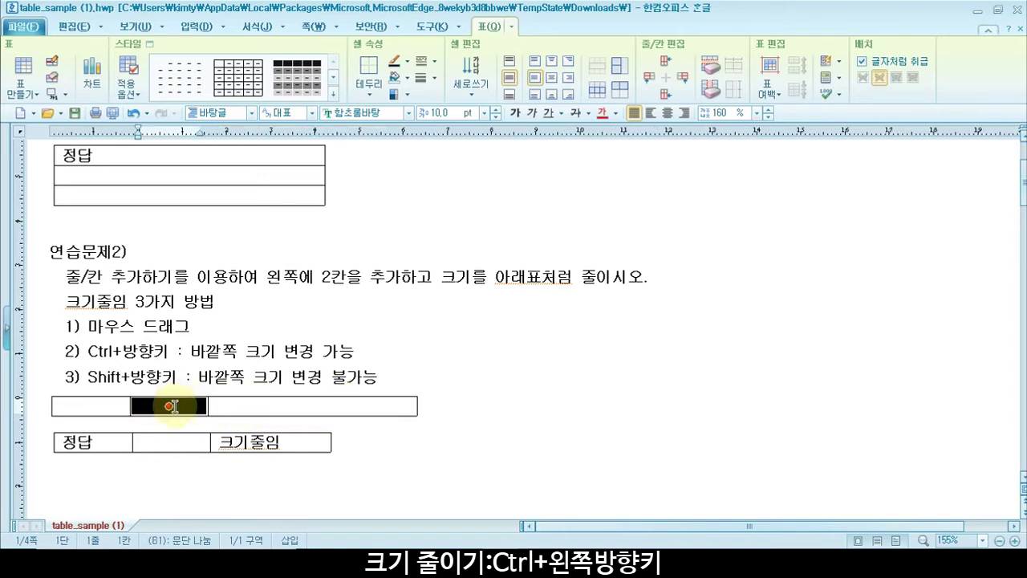
pyautogui.hotkey('ctrl', 'Left')
pyautogui.hotkey('ctrl', 'Left')
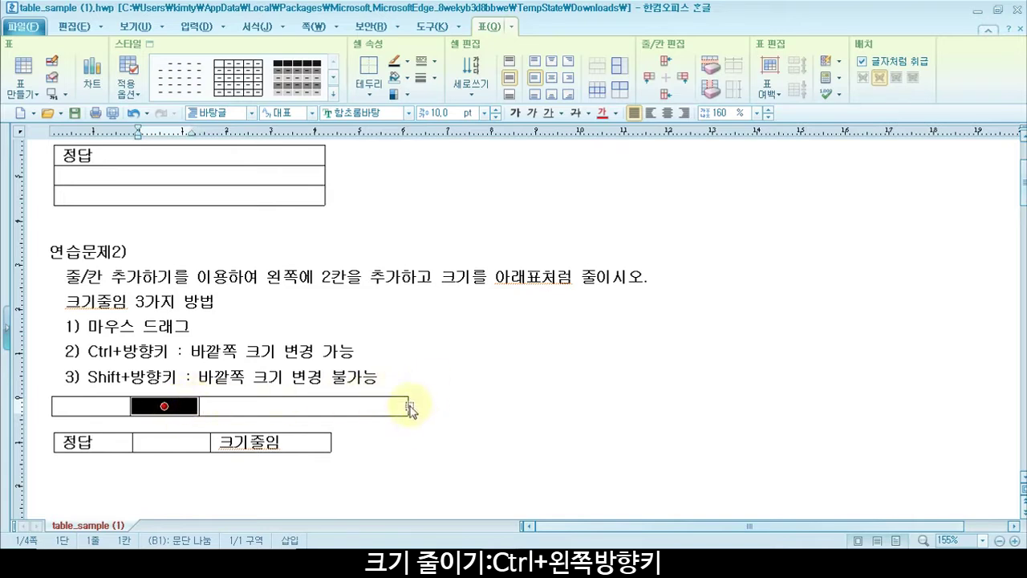
pyautogui.hotkey('ctrl', 'Left')
pyautogui.hotkey('ctrl', 'Left')
pyautogui.hotkey('ctrl', 'Left')
pyautogui.hotkey('ctrl', 'Left')
pyautogui.hotkey('ctrl', 'Left')
pyautogui.hotkey('ctrl', 'Left')
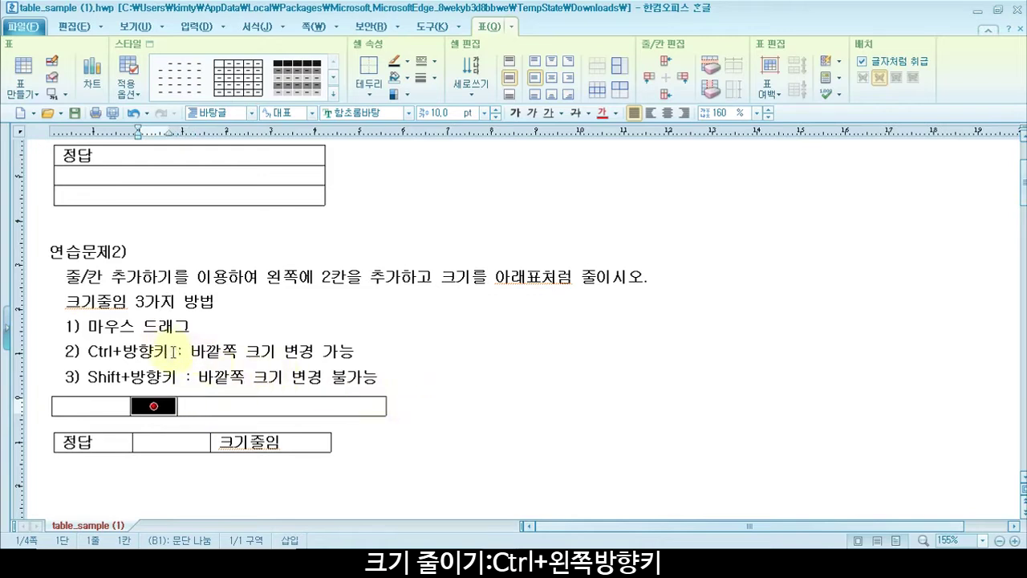
# - Undo the incremental narrowing of the middle and last cells in exercise 2's table
pyautogui.click(132, 112)
pyautogui.click(132, 113)
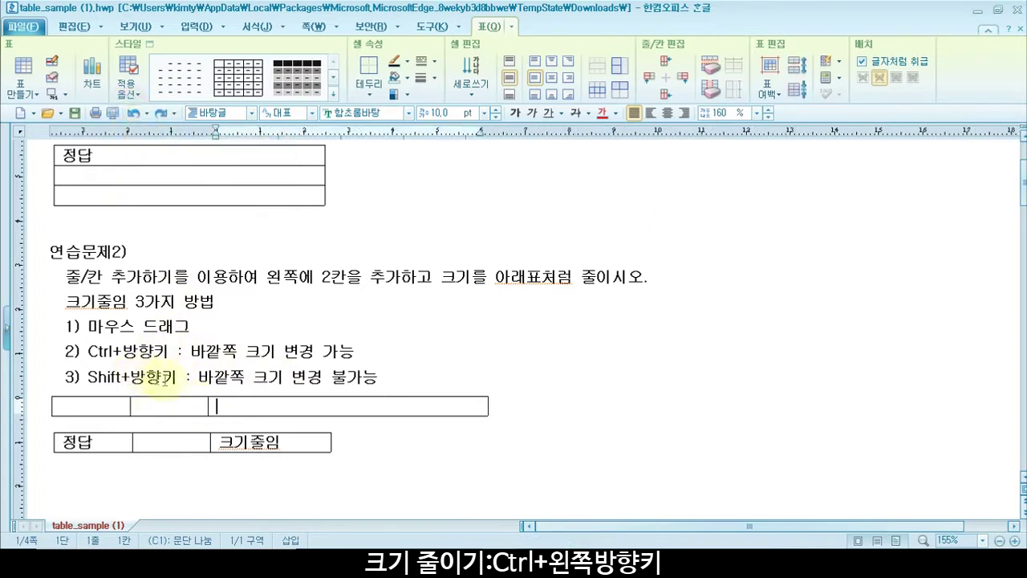
# - Narrow the middle cell of exercise 2's table in small increments while keeping the table's outer width fixed
pyautogui.moveTo(268, 406); pyautogui.dragTo(184, 407)
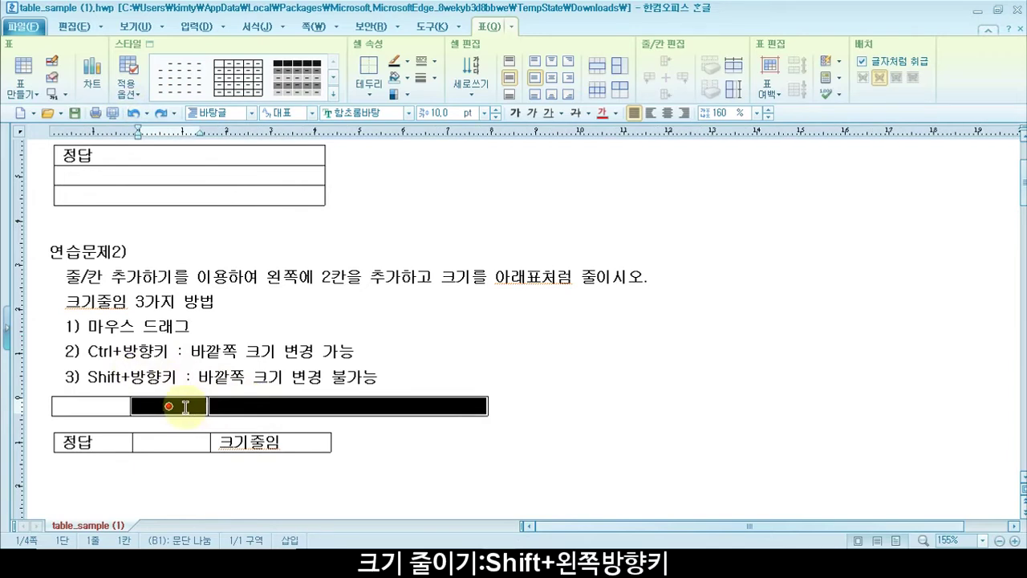
pyautogui.moveTo(184, 407); pyautogui.dragTo(348, 407)
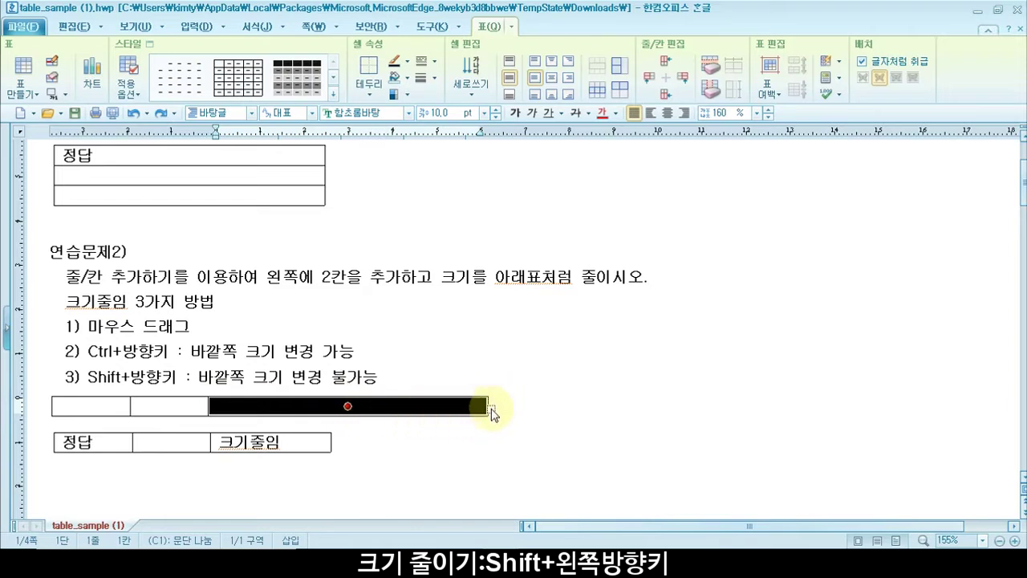
pyautogui.click(157, 405)
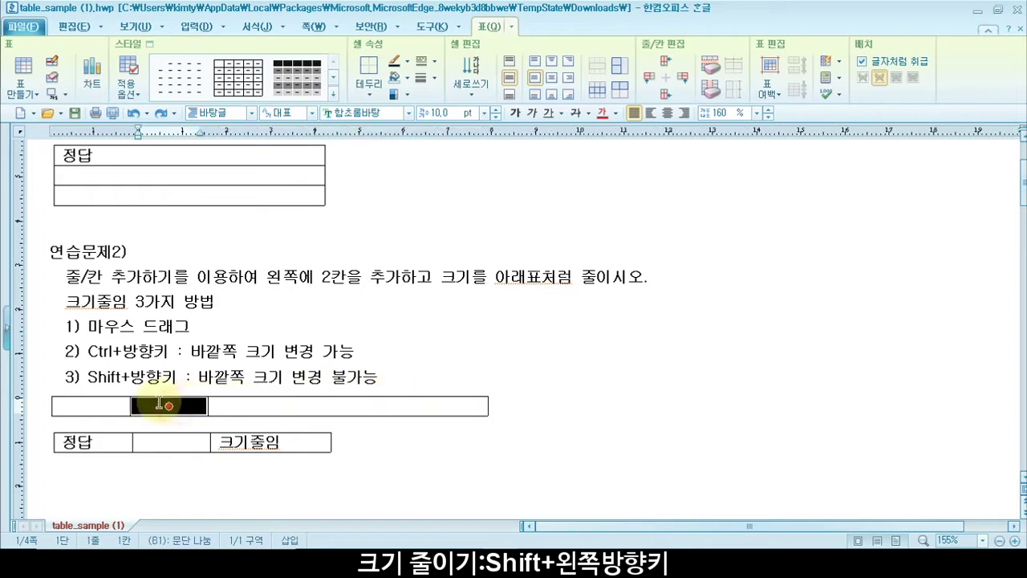
pyautogui.hotkey('shift', 'Left')
pyautogui.hotkey('shift', 'Left')
pyautogui.hotkey('shift', 'Left')
pyautogui.hotkey('shift', 'Left')
pyautogui.hotkey('shift', 'Left')
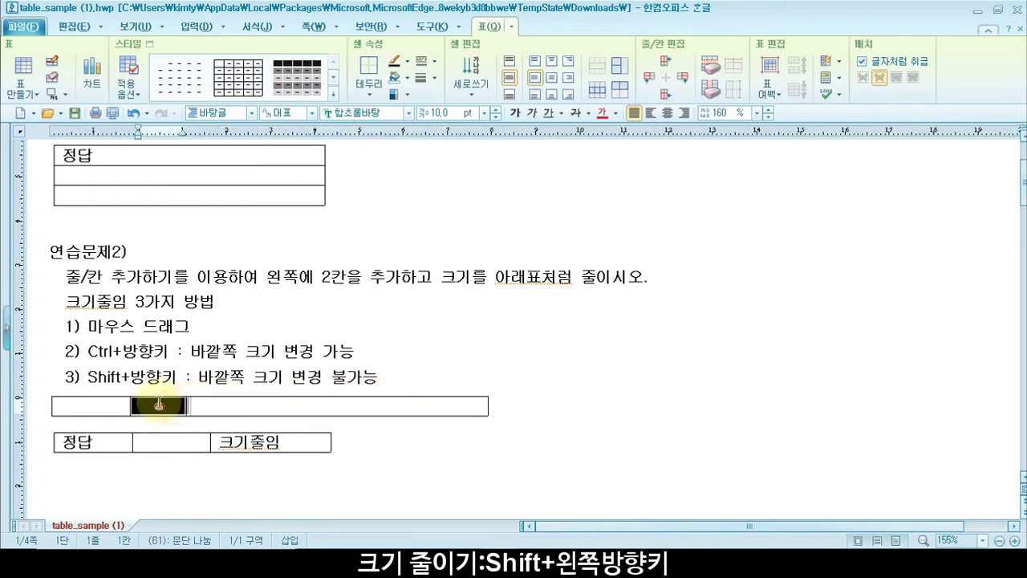
# - Widen the middle cell of exercise 2's table well into the last cell, keeping the table's outer width fixed
pyautogui.hotkey('shift', 'Right')
pyautogui.hotkey('shift', 'Right')
pyautogui.hotkey('shift', 'Right')
pyautogui.hotkey('shift', 'Right')
pyautogui.hotkey('shift', 'Right')
pyautogui.hotkey('shift', 'Right')
pyautogui.hotkey('shift', 'Right')
pyautogui.hotkey('shift', 'Right')
pyautogui.hotkey('shift', 'Right')
pyautogui.hotkey('shift', 'Right')
pyautogui.hotkey('shift', 'Right')
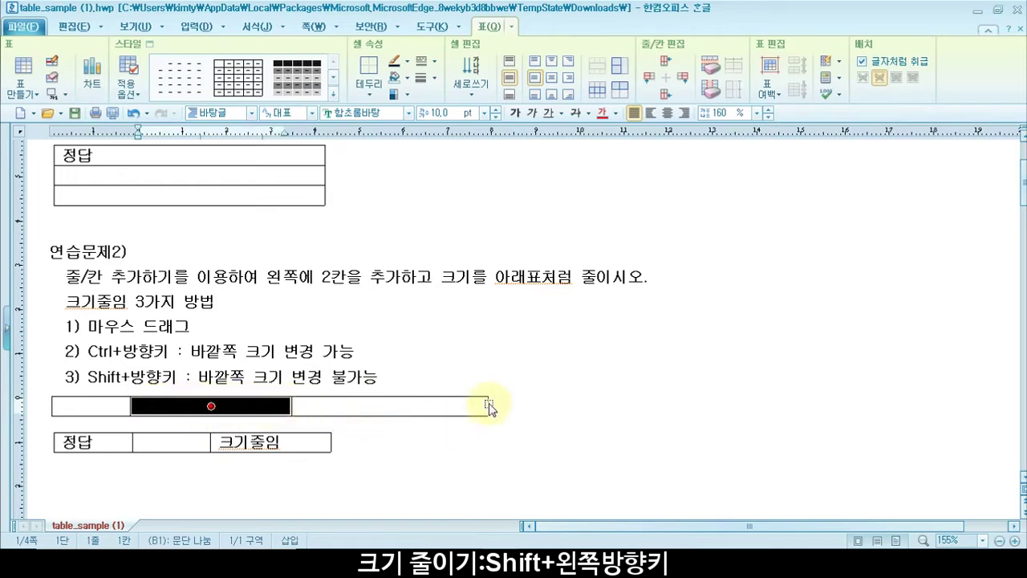
pyautogui.hotkey('shift', 'Right')
pyautogui.hotkey('shift', 'Right')
pyautogui.hotkey('shift', 'Right')
pyautogui.hotkey('shift', 'Right')
pyautogui.hotkey('shift', 'Right')
pyautogui.hotkey('shift', 'Right')
pyautogui.hotkey('shift', 'Right')
pyautogui.hotkey('shift', 'Right')
pyautogui.hotkey('shift', 'Right')
pyautogui.hotkey('shift', 'Right')
# - Bring the middle cell of exercise 2's table back to about the answer table's middle cell width, keeping the outer border fixed
pyautogui.hotkey('shift', 'Left')
pyautogui.hotkey('shift', 'Left')
pyautogui.hotkey('shift', 'Left')
pyautogui.hotkey('shift', 'Left')
pyautogui.hotkey('shift', 'Left')
pyautogui.hotkey('shift', 'Left')
pyautogui.hotkey('shift', 'Left')
pyautogui.hotkey('shift', 'Left')
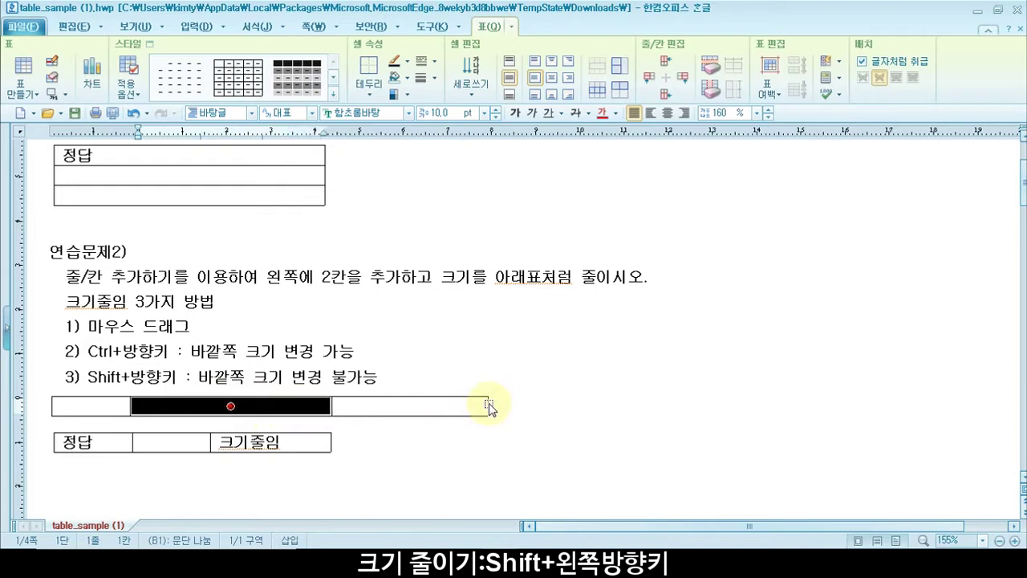
pyautogui.hotkey('shift', 'Left')
pyautogui.hotkey('shift', 'Left')
pyautogui.hotkey('shift', 'Left')
pyautogui.hotkey('shift', 'Left')
pyautogui.hotkey('shift', 'Left')
pyautogui.hotkey('shift', 'Left')
pyautogui.hotkey('shift', 'Left')
pyautogui.hotkey('shift', 'Left')
pyautogui.hotkey('shift', 'Left')
pyautogui.hotkey('shift', 'Left')
pyautogui.hotkey('shift', 'Left')
pyautogui.hotkey('shift', 'Left')
pyautogui.hotkey('shift', 'Left')
pyautogui.hotkey('shift', 'Left')
pyautogui.hotkey('shift', 'Left')
pyautogui.hotkey('shift', 'Left')
pyautogui.hotkey('shift', 'Left')
pyautogui.hotkey('shift', 'Left')
pyautogui.hotkey('shift', 'Left')
pyautogui.hotkey('shift', 'Left')
pyautogui.hotkey('shift', 'Right')
pyautogui.hotkey('shift', 'Right')
pyautogui.hotkey('shift', 'Right')
pyautogui.hotkey('shift', 'Right')
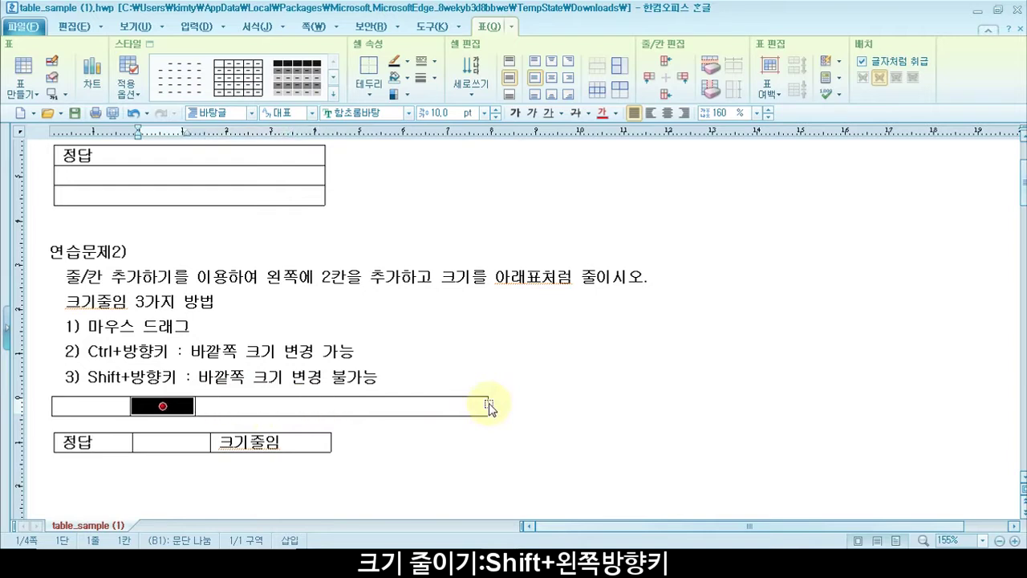
pyautogui.hotkey('shift', 'Right')
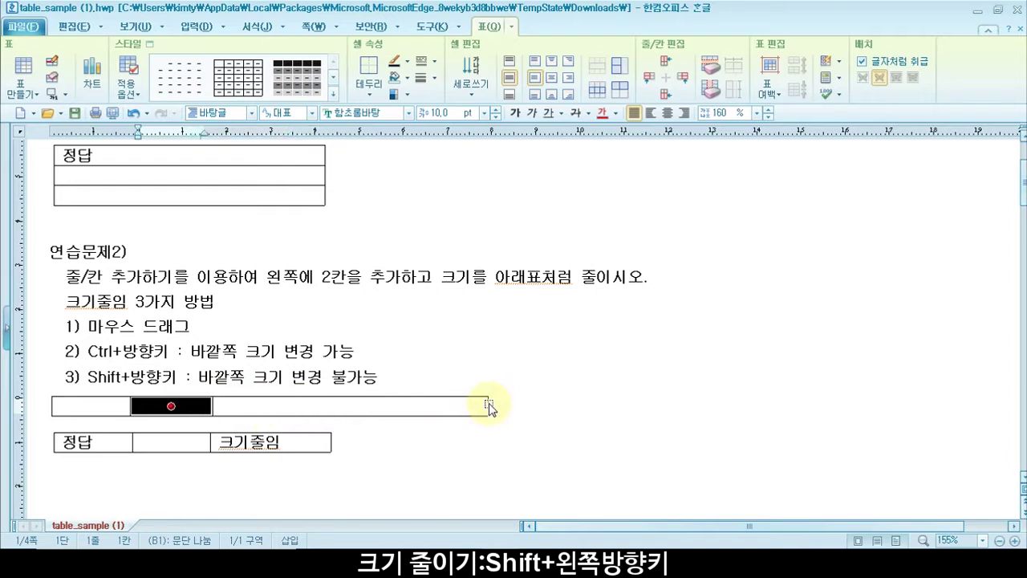
# - Narrow the last cell of exercise 2's table, moving the outer border in until it lines up with the answer table
pyautogui.click(416, 404)
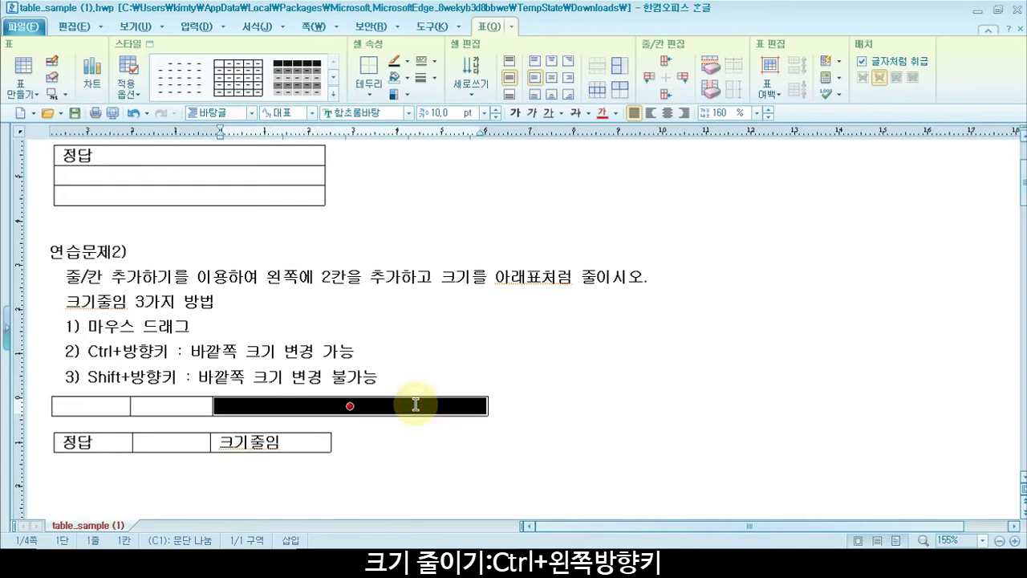
pyautogui.hotkey('ctrl', 'Left')
pyautogui.hotkey('ctrl', 'Left')
pyautogui.hotkey('ctrl', 'Left')
pyautogui.hotkey('ctrl', 'Left')
pyautogui.hotkey('ctrl', 'Left')
pyautogui.hotkey('ctrl', 'Left')
pyautogui.hotkey('ctrl', 'Left')
pyautogui.hotkey('ctrl', 'Left')
pyautogui.hotkey('ctrl', 'Left')
pyautogui.hotkey('ctrl', 'Left')
pyautogui.hotkey('ctrl', 'Left')
pyautogui.hotkey('ctrl', 'Left')
pyautogui.hotkey('ctrl', 'Left')
pyautogui.hotkey('ctrl', 'Left')
pyautogui.hotkey('ctrl', 'Left')
pyautogui.hotkey('ctrl', 'Left')
pyautogui.hotkey('ctrl', 'Left')
pyautogui.hotkey('ctrl', 'Left')
pyautogui.hotkey('ctrl', 'Left')
pyautogui.hotkey('ctrl', 'Left')
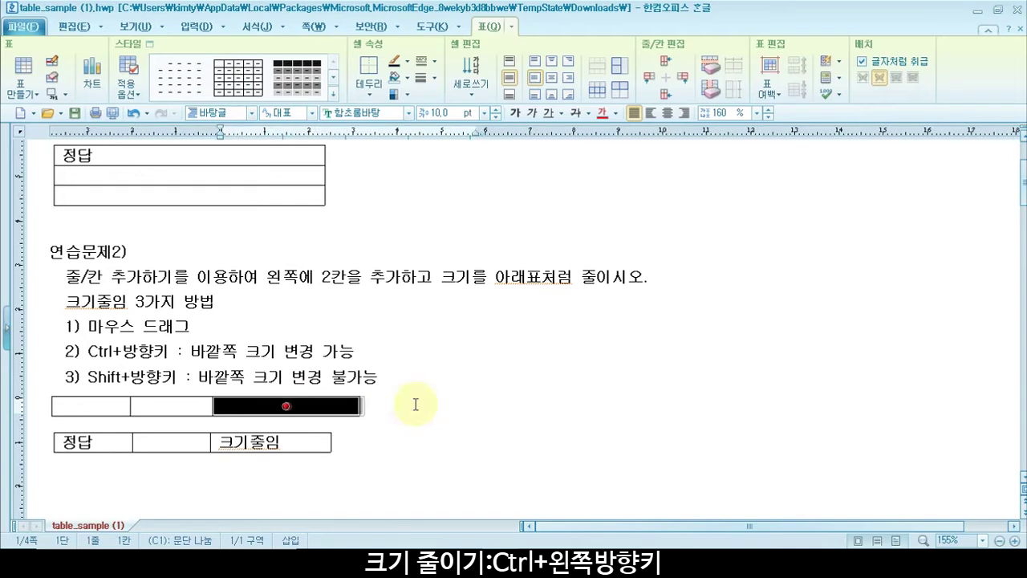
pyautogui.hotkey('ctrl', 'Left')
pyautogui.hotkey('ctrl', 'Right')
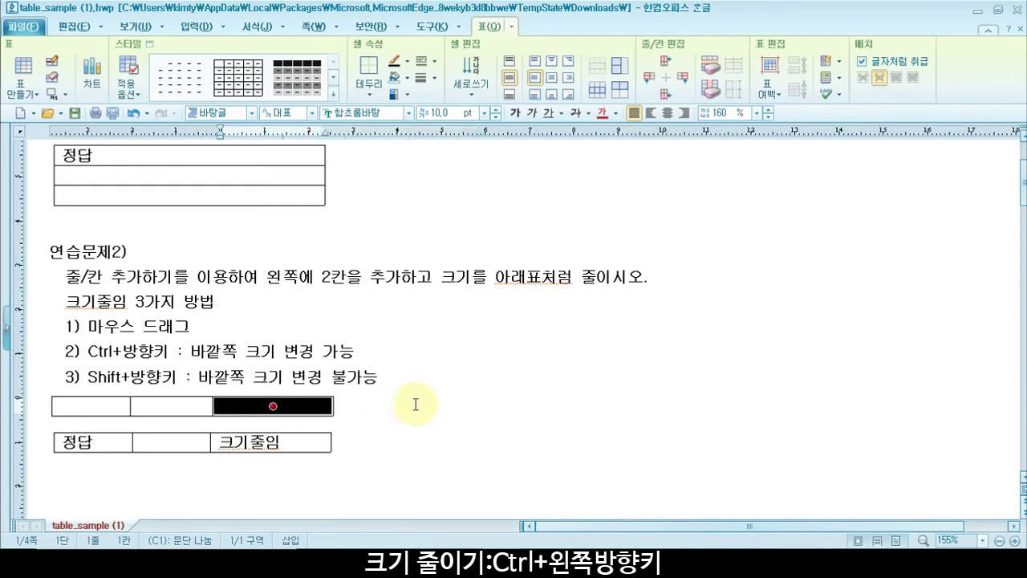
pyautogui.click(415, 405)
# - Go to exercise 3 and highlight its instruction about merging the two left cells
pyautogui.scroll(-5, 416, 401)
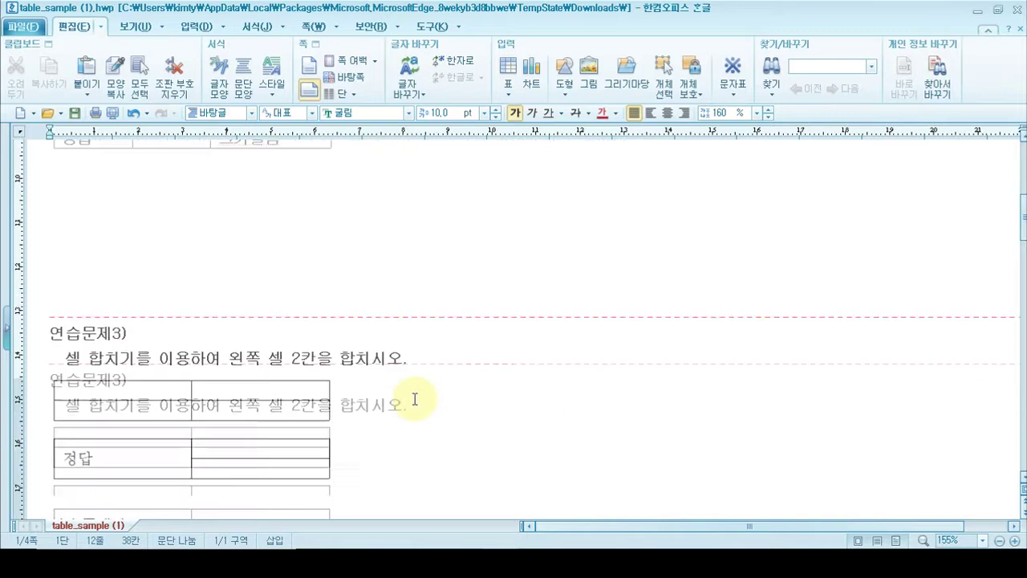
pyautogui.scroll(-3, 415, 399)
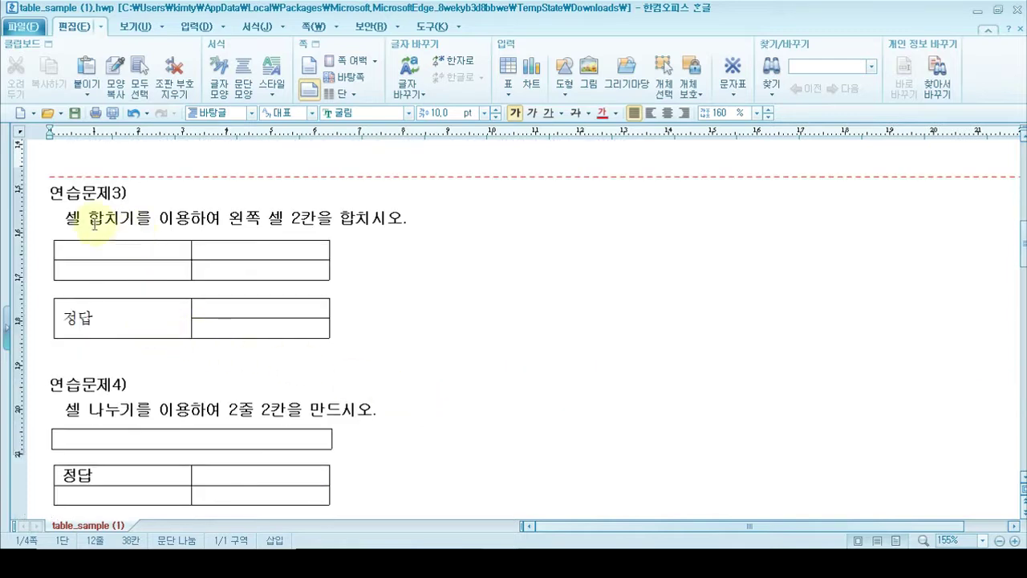
pyautogui.moveTo(65, 218); pyautogui.dragTo(420, 217)
pyautogui.click(422, 217)
pyautogui.click(138, 255)
pyautogui.moveTo(138, 255); pyautogui.dragTo(138, 265)
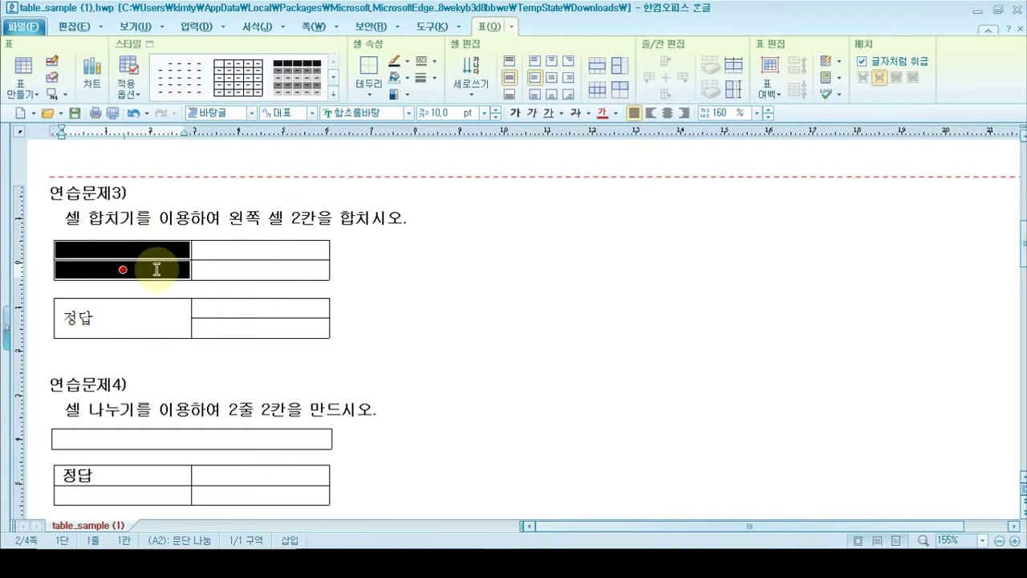
pyautogui.rightClick(157, 269)
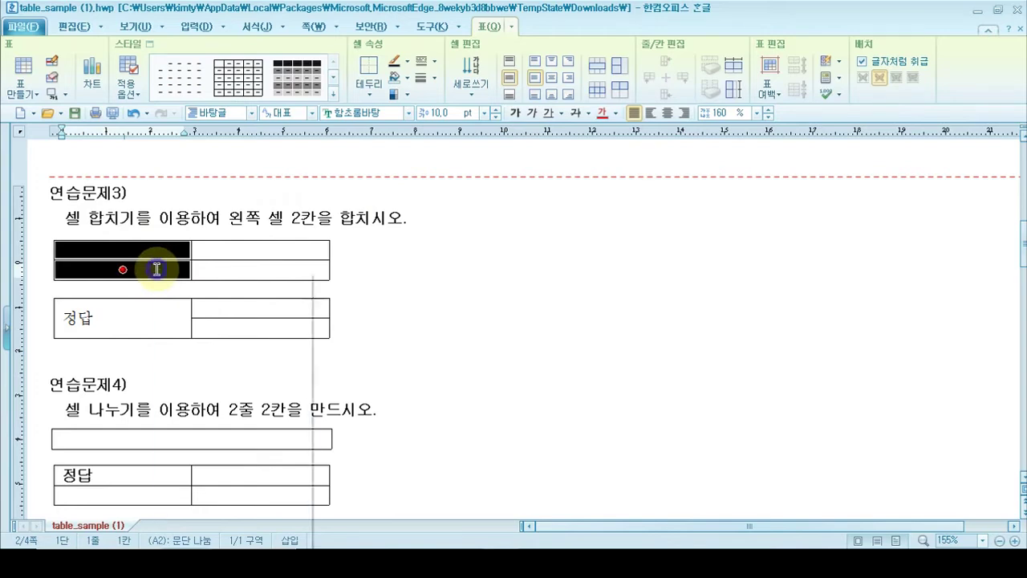
pyautogui.click(150, 270)
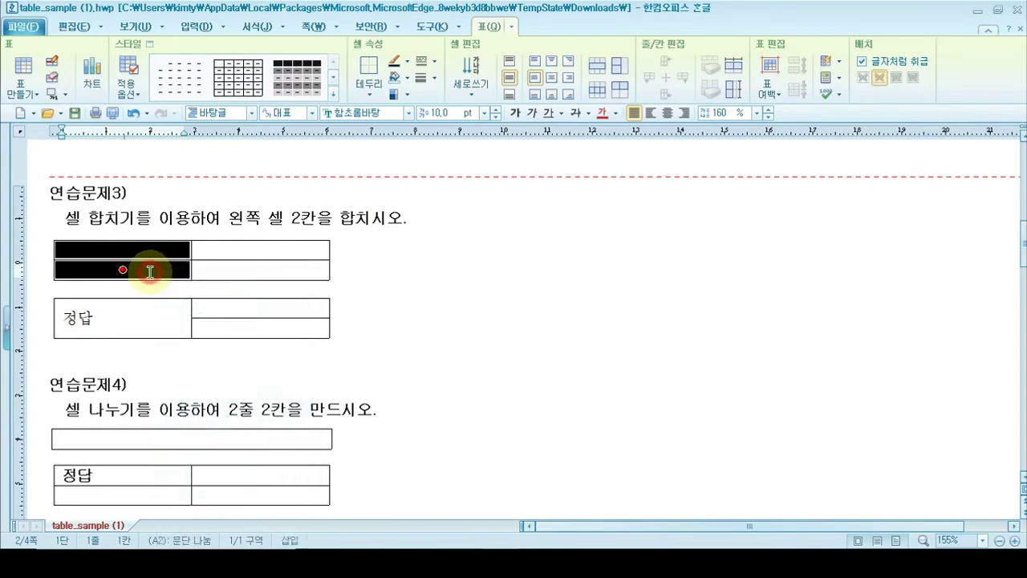
pyautogui.click(150, 249)
pyautogui.moveTo(150, 249); pyautogui.dragTo(151, 269)
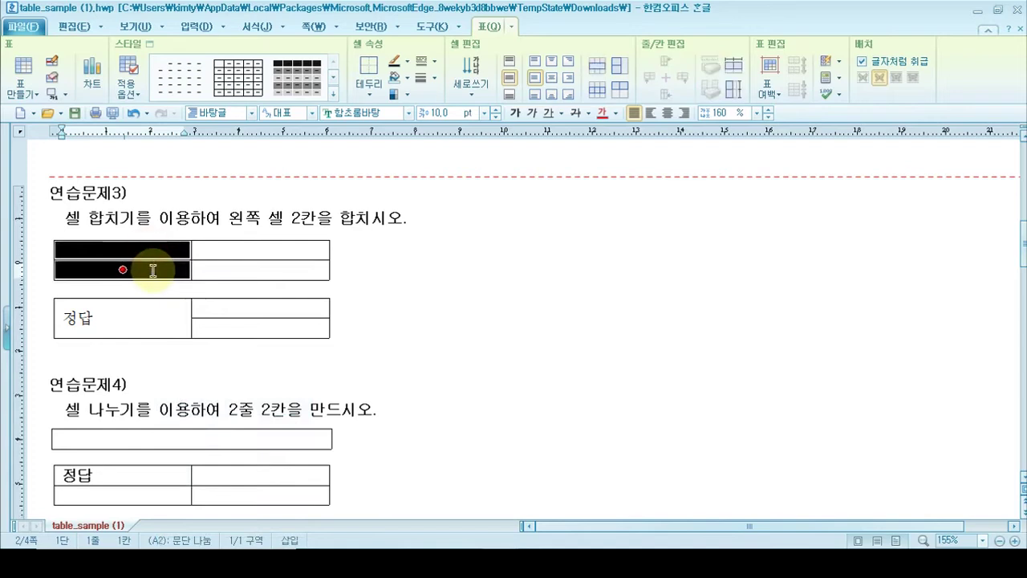
pyautogui.rightClick(191, 252)
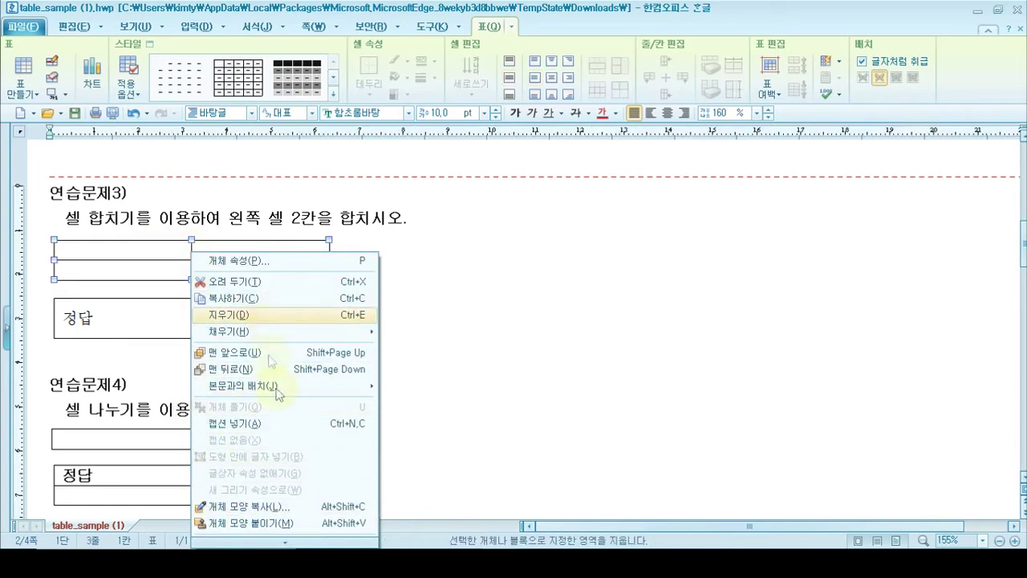
pyautogui.click(406, 214)
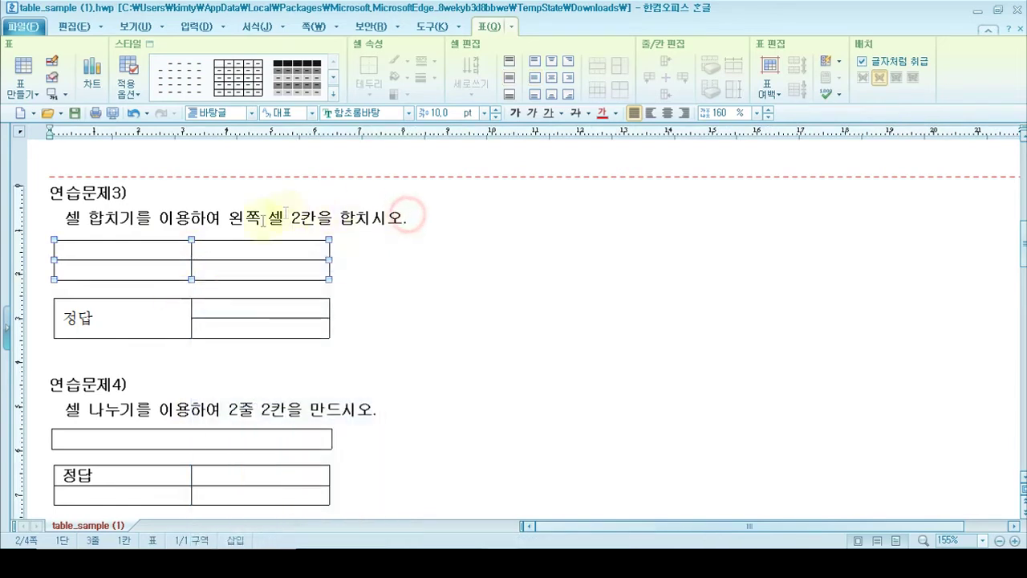
# - Merge the two left-column cells of exercise 3's table into one cell
pyautogui.click(144, 252)
pyautogui.moveTo(143, 271); pyautogui.dragTo(142, 272)
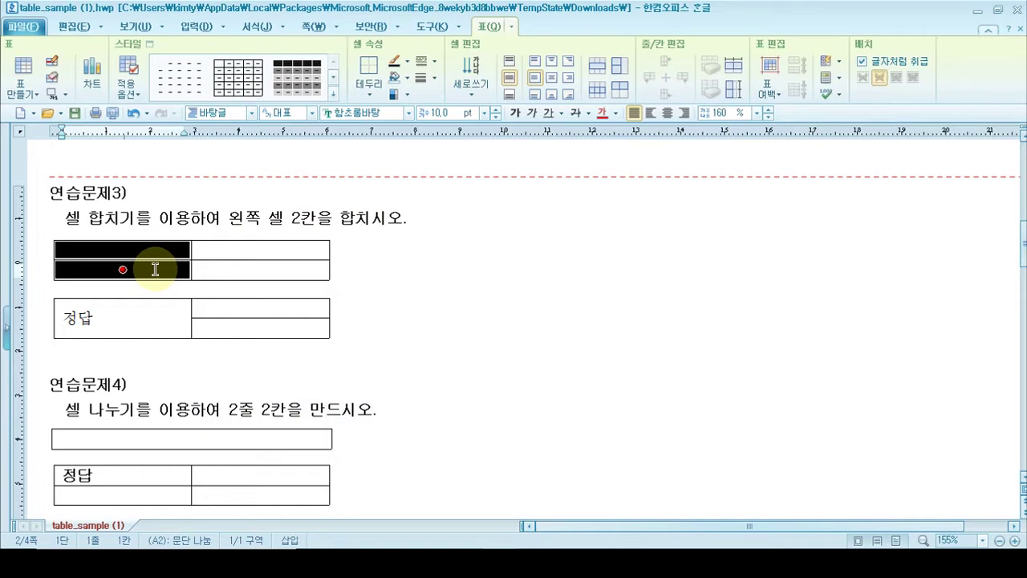
pyautogui.rightClick(155, 269)
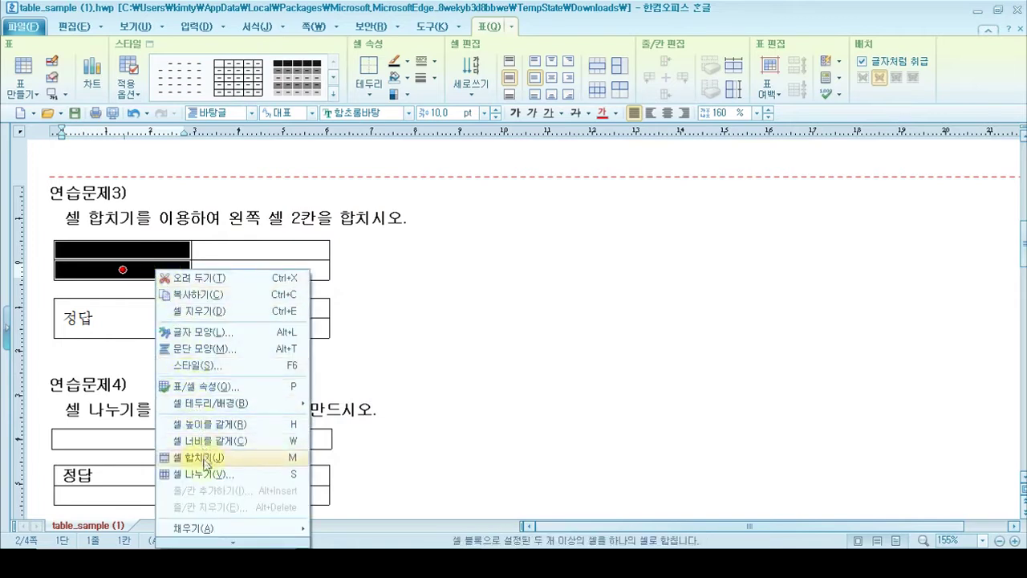
pyautogui.click(205, 459)
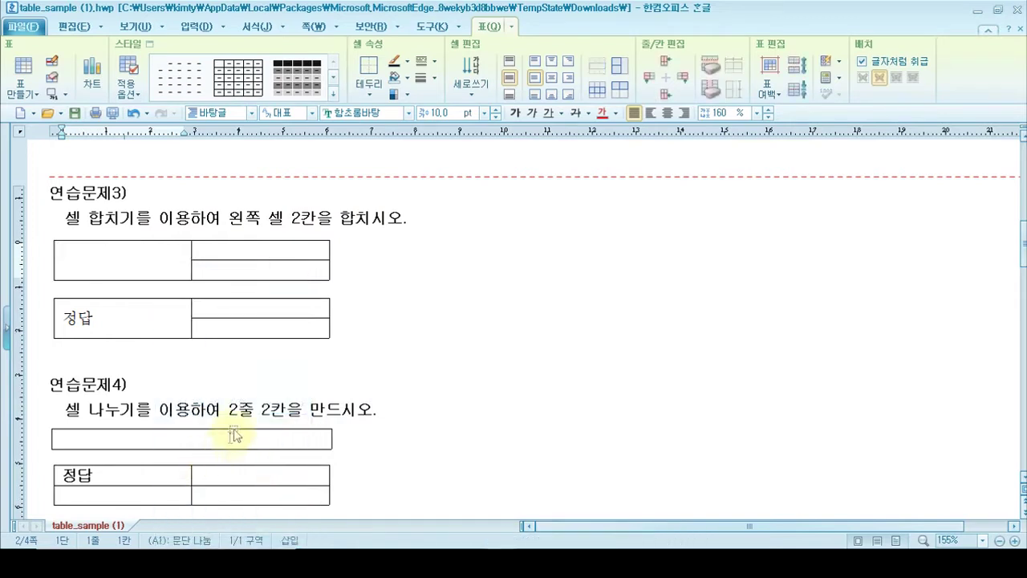
# - Go to exercise 4 and highlight its instruction about splitting the cell into two rows and two columns
pyautogui.scroll(-3, 233, 378)
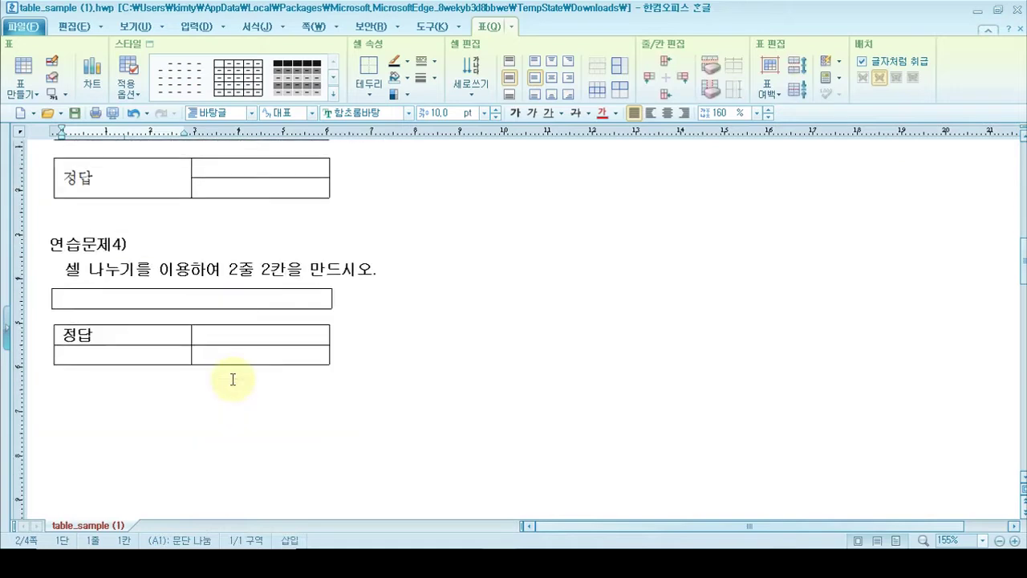
pyautogui.moveTo(66, 271); pyautogui.dragTo(376, 278)
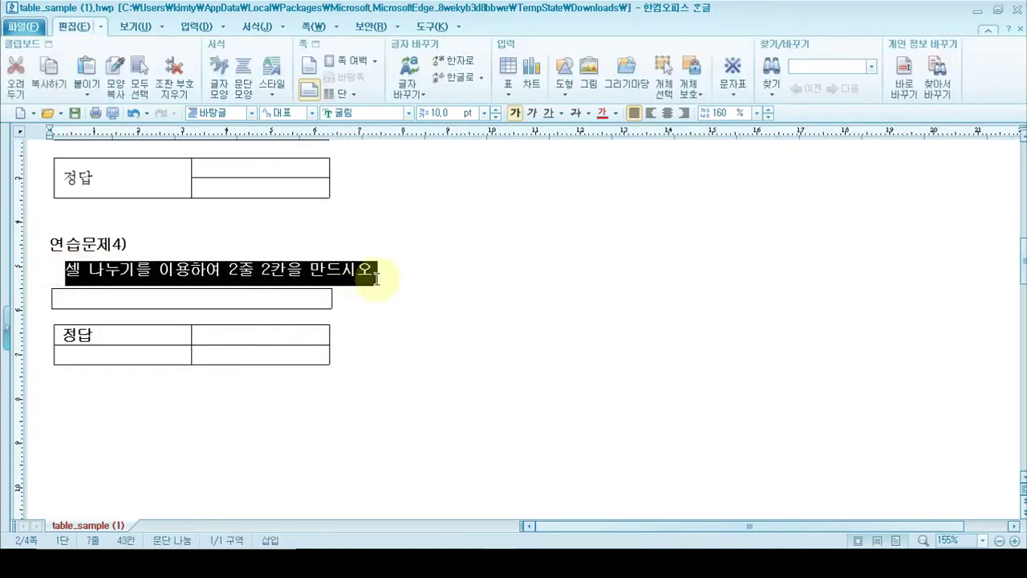
pyautogui.click(386, 276)
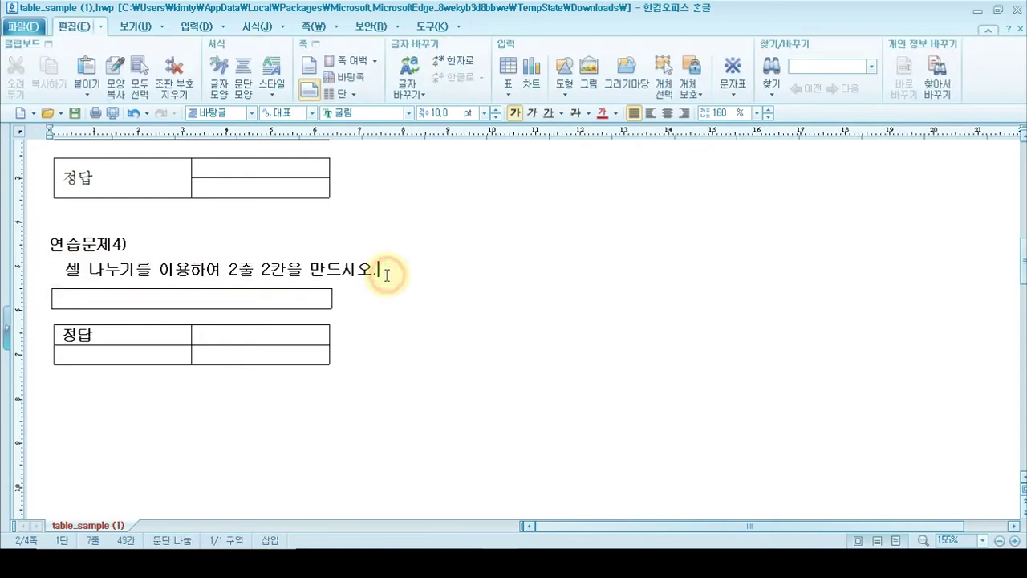
pyautogui.click(224, 299)
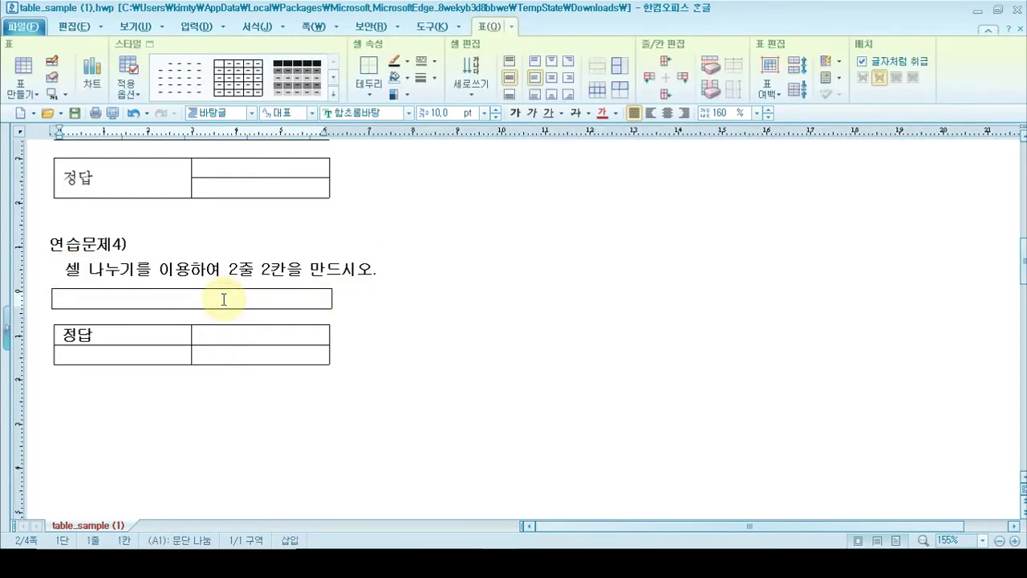
pyautogui.press('F5')
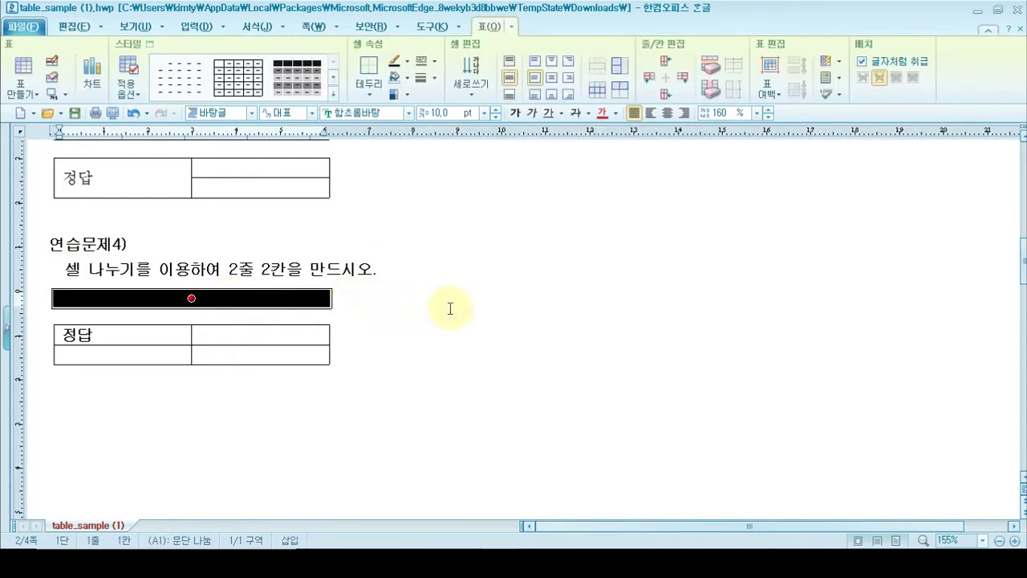
pyautogui.click(332, 297)
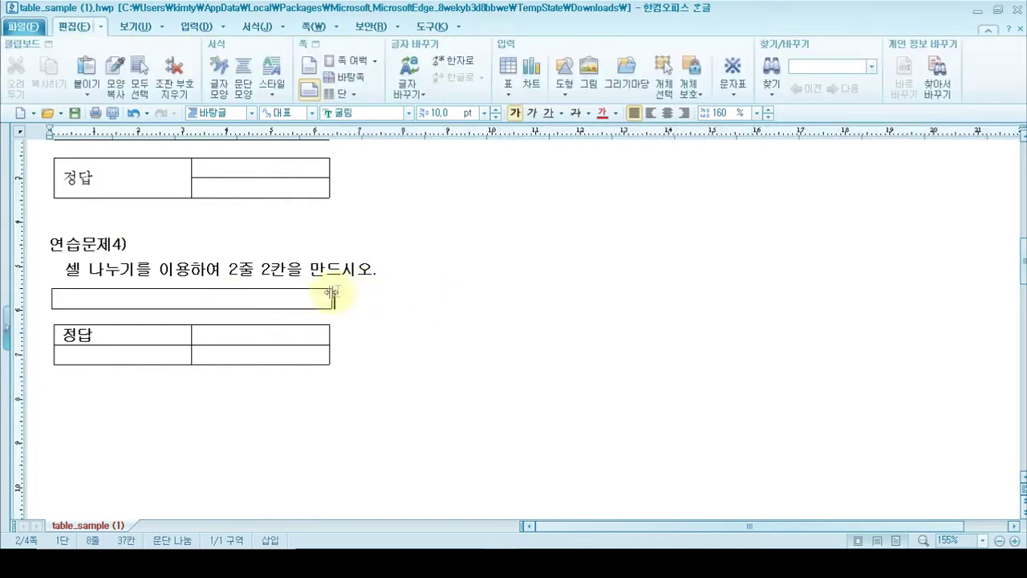
# - Split the single cell of exercise 4's table into 2 rows and 2 columns
pyautogui.click(294, 296)
pyautogui.press('F5')
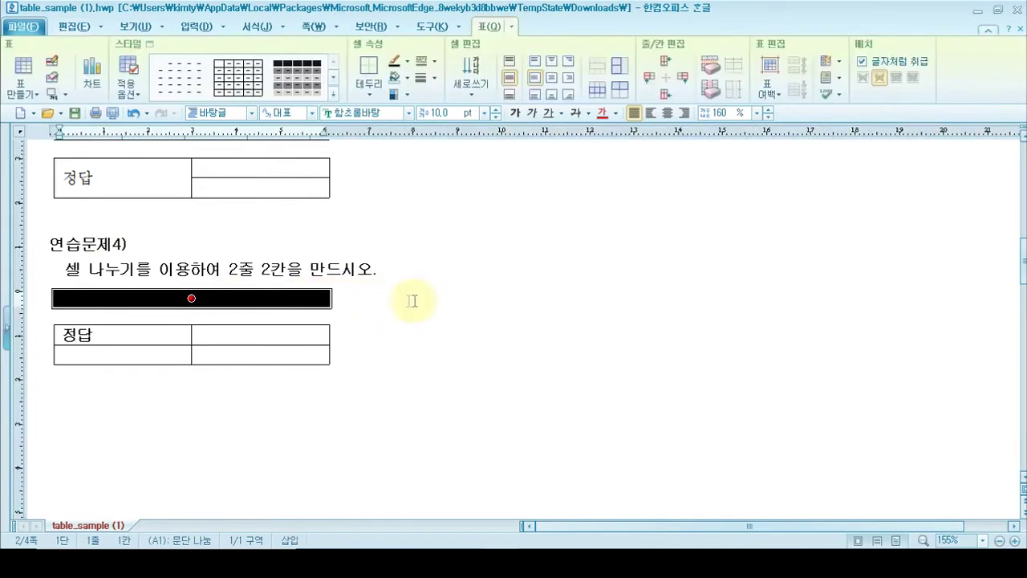
pyautogui.rightClick(261, 299)
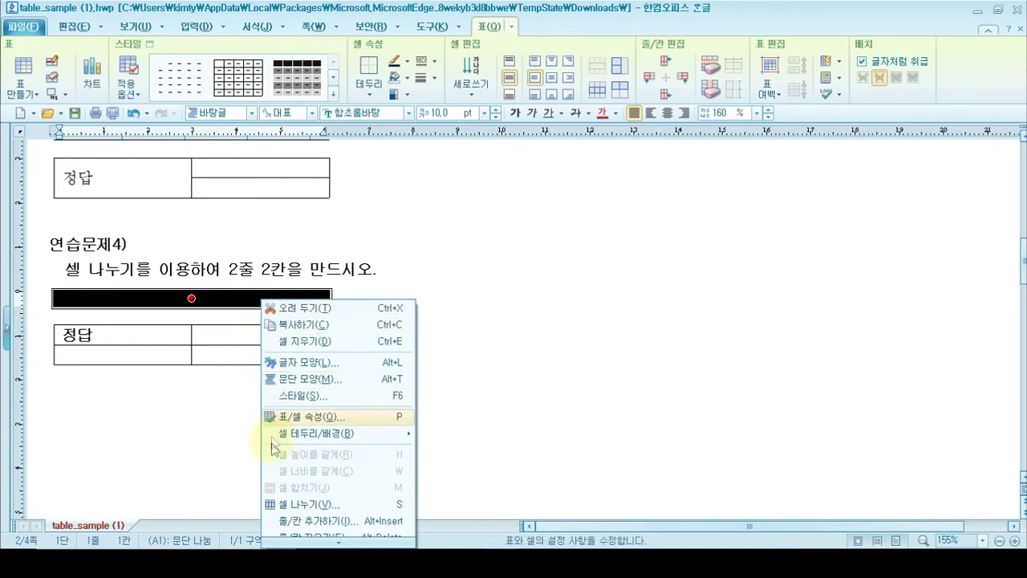
pyautogui.click(296, 505)
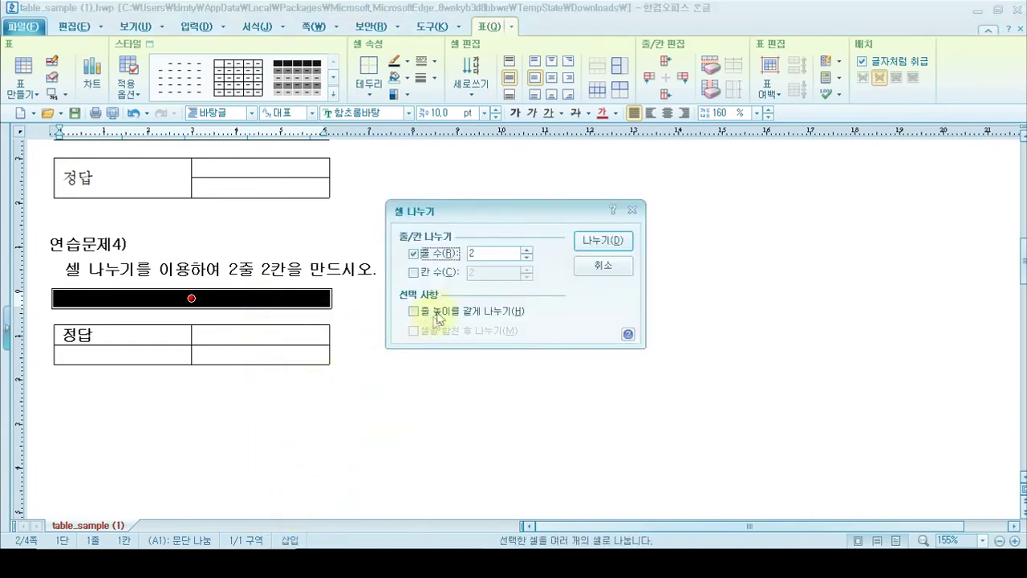
pyautogui.click(443, 273)
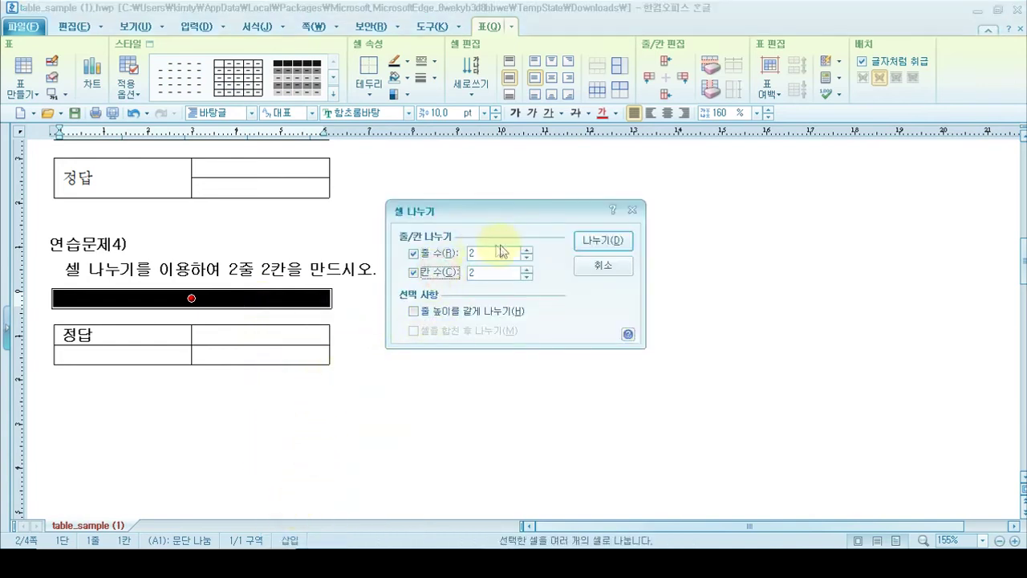
pyautogui.click(603, 243)
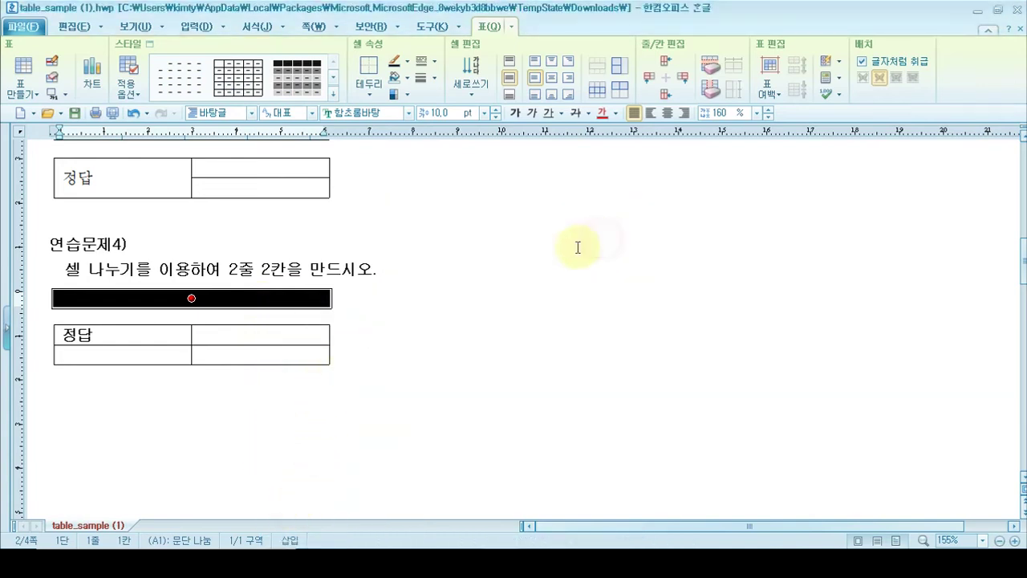
pyautogui.click(396, 307)
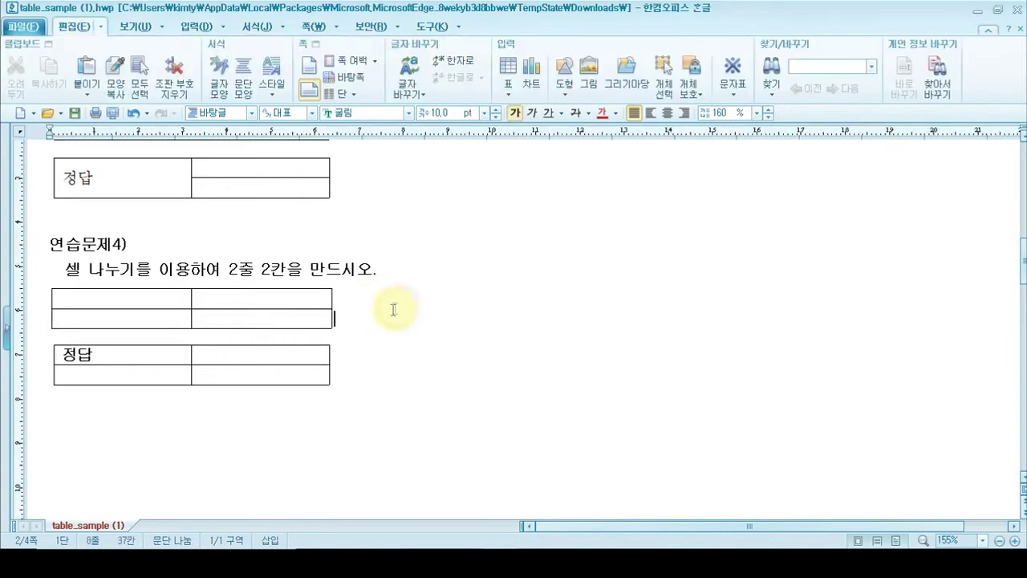
# - Review exercise 5's ITQ table conditions and its sample output table
pyautogui.scroll(-5, 377, 308)
pyautogui.scroll(-5, 377, 310)
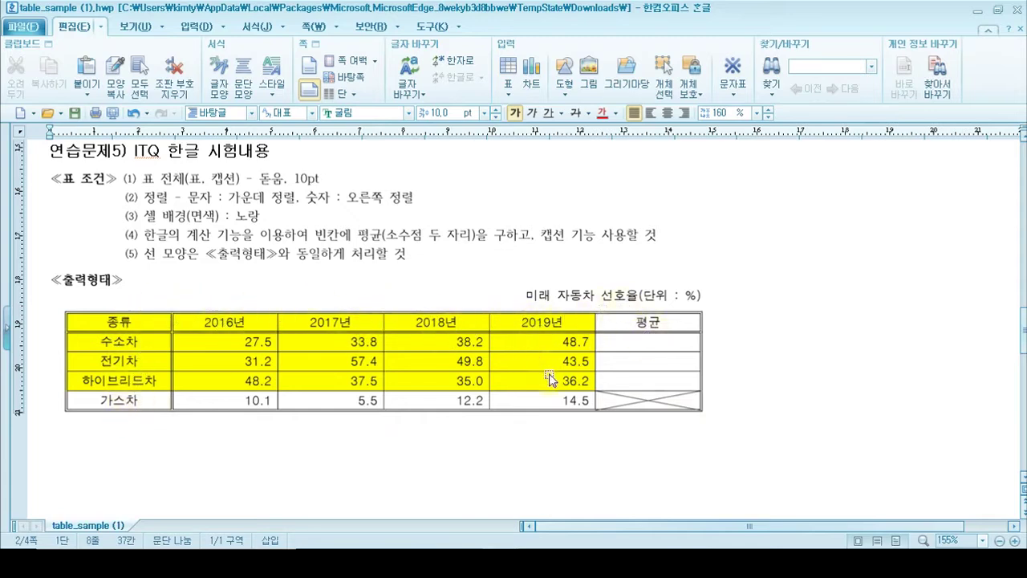
# - Below the sample output table, insert a new table with 5 rows and 6 columns that is treated as a character
pyautogui.click(787, 399)
pyautogui.press('Return')
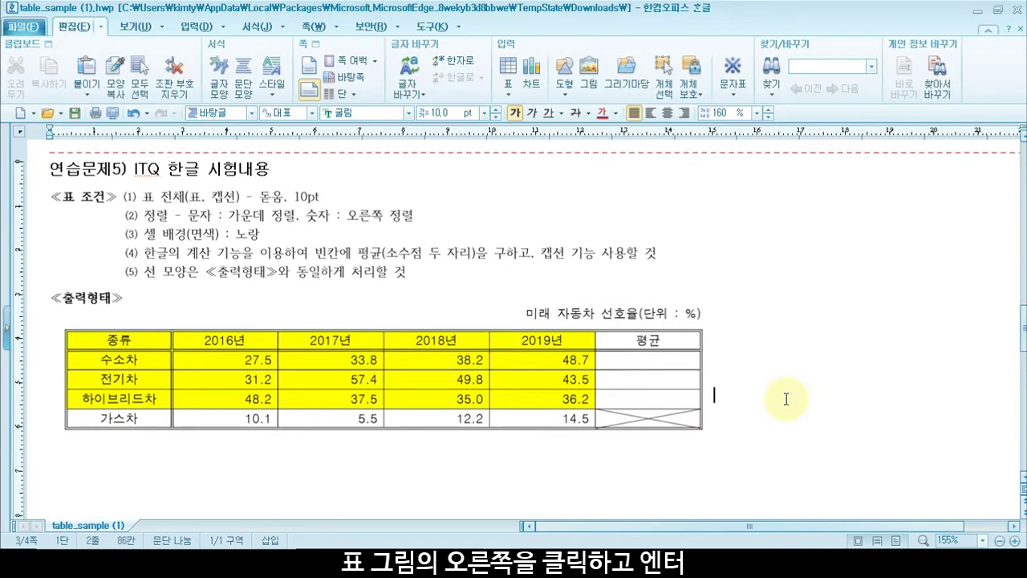
pyautogui.press('Return')
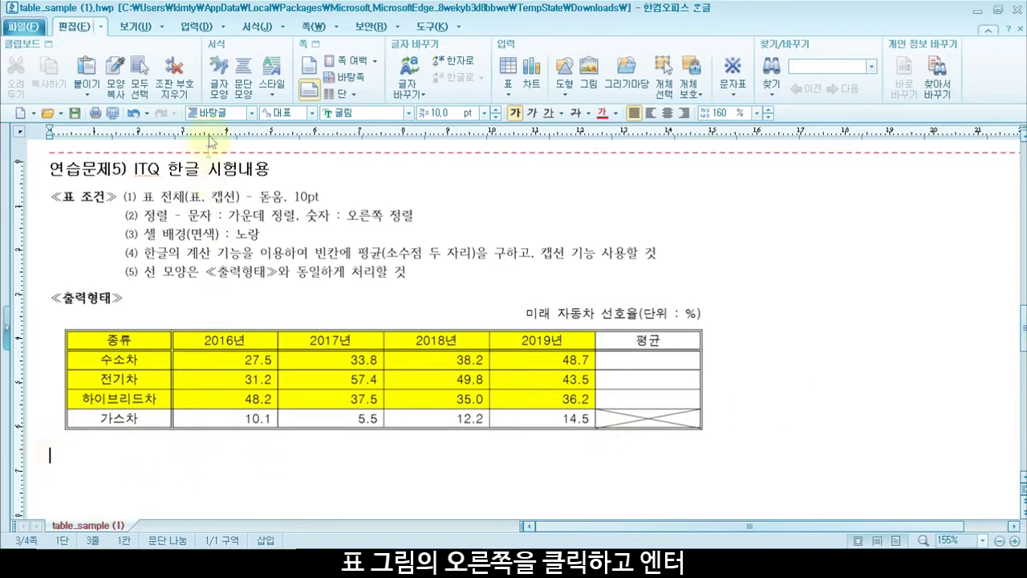
pyautogui.click(194, 27)
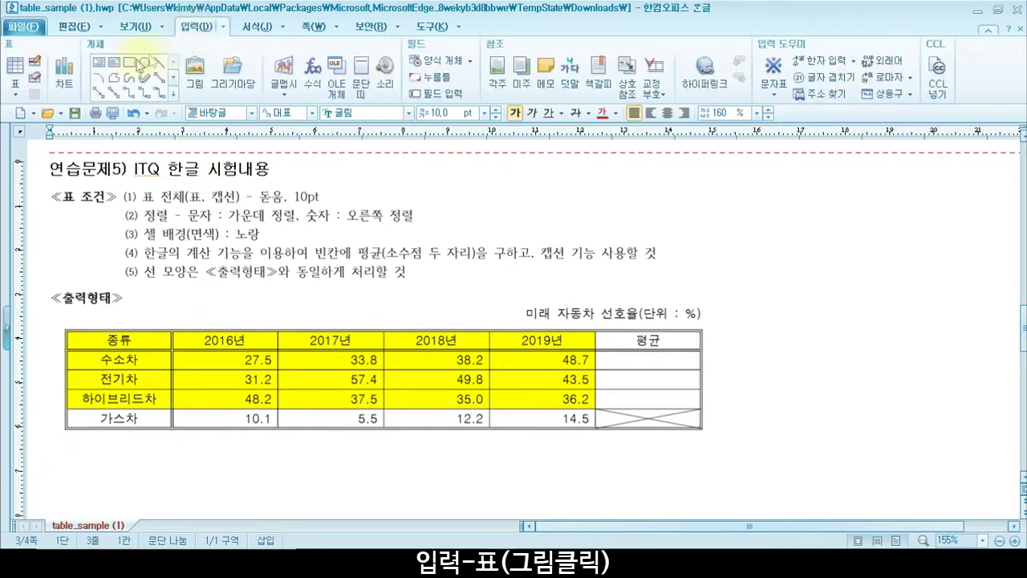
pyautogui.click(21, 91)
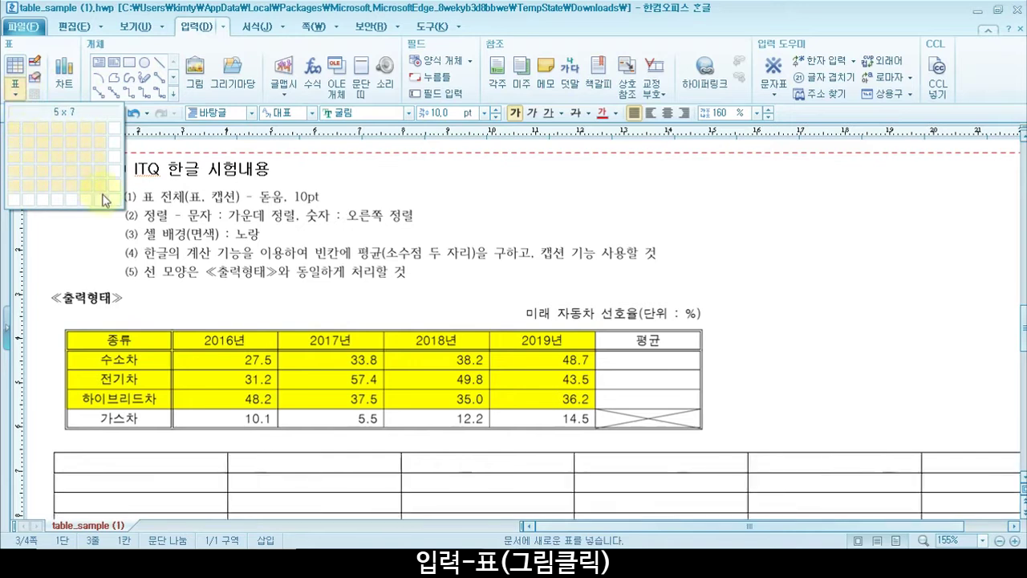
pyautogui.click(16, 89)
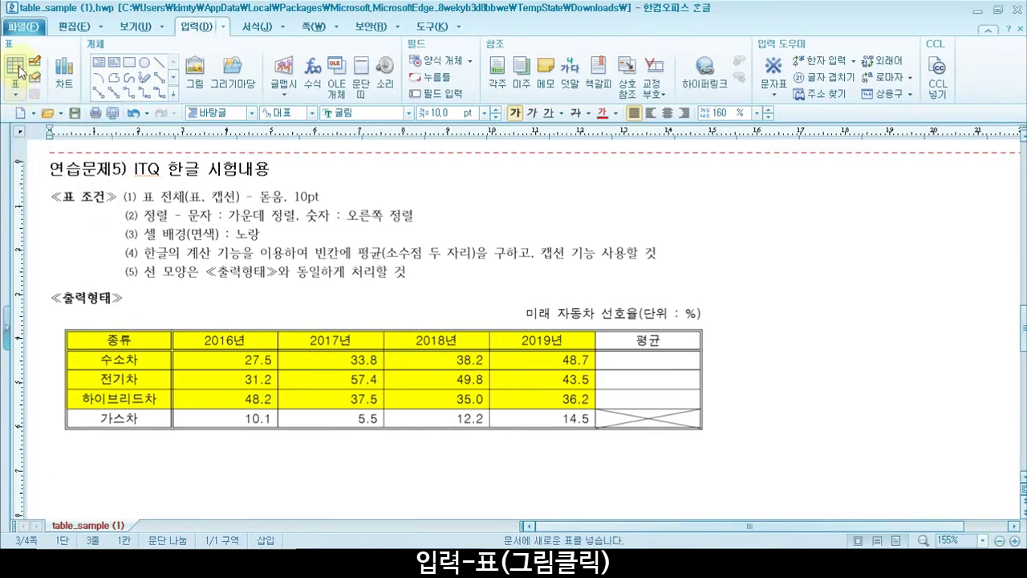
pyautogui.click(16, 69)
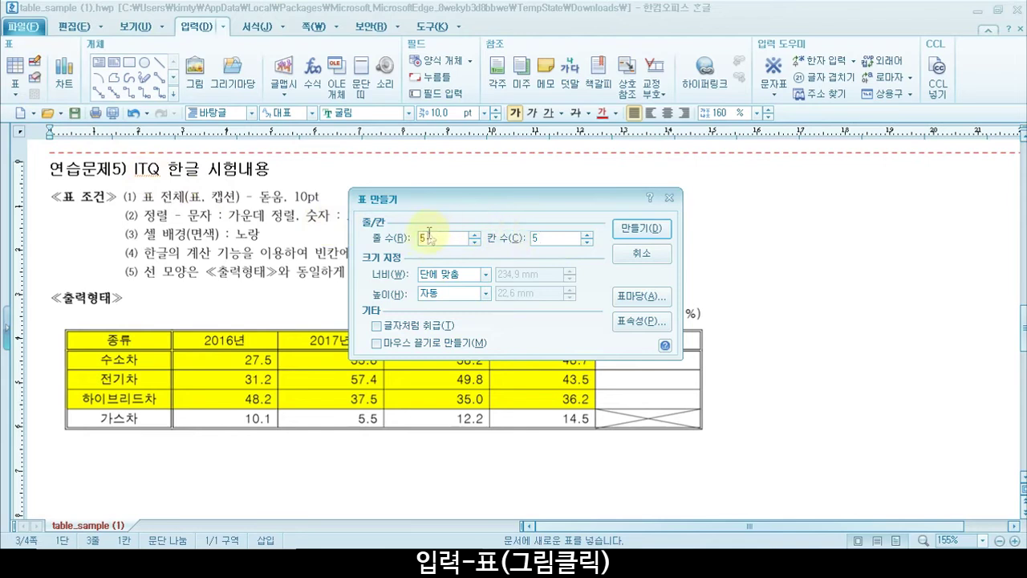
pyautogui.click(549, 237)
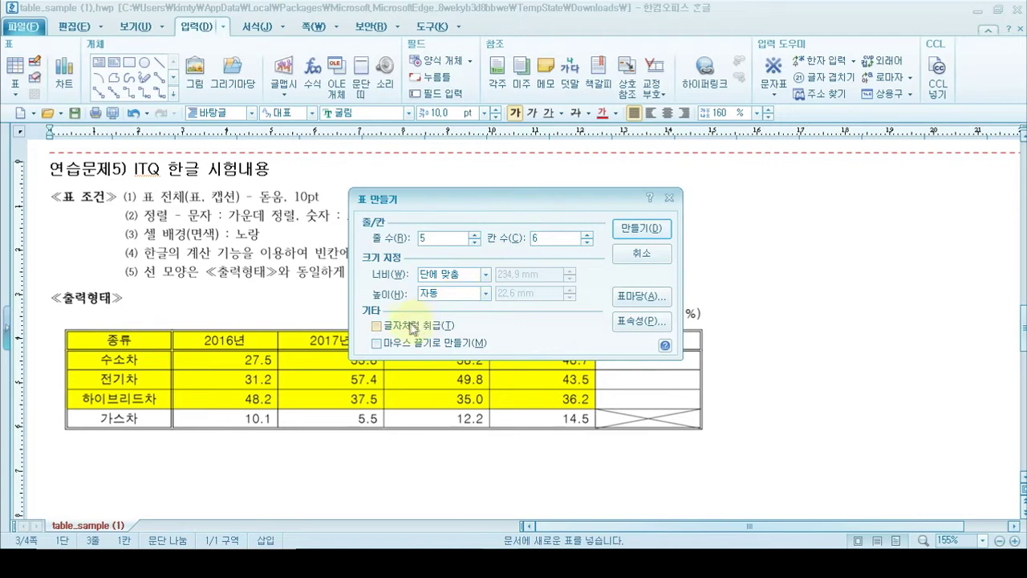
pyautogui.click(434, 326)
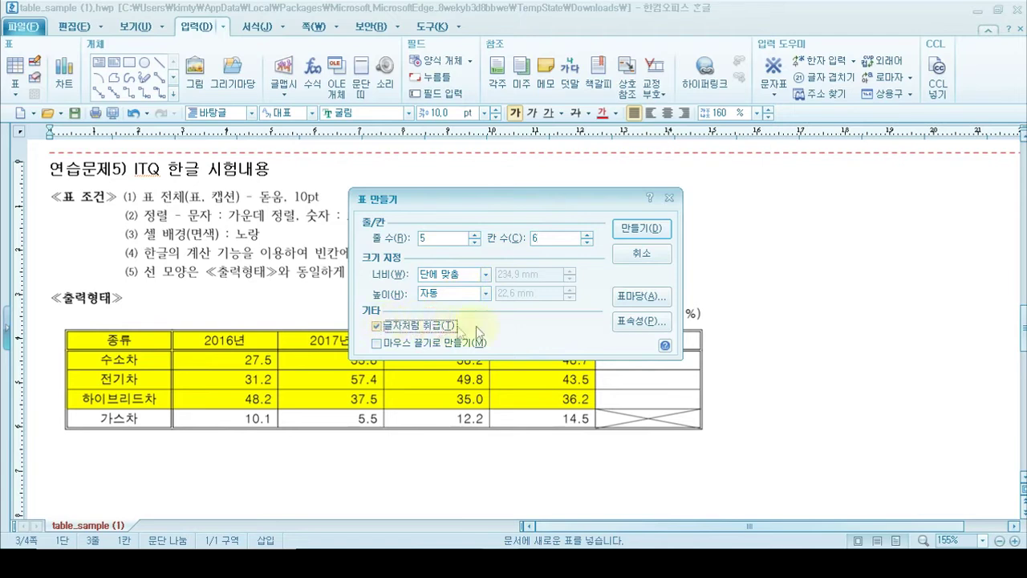
pyautogui.click(635, 230)
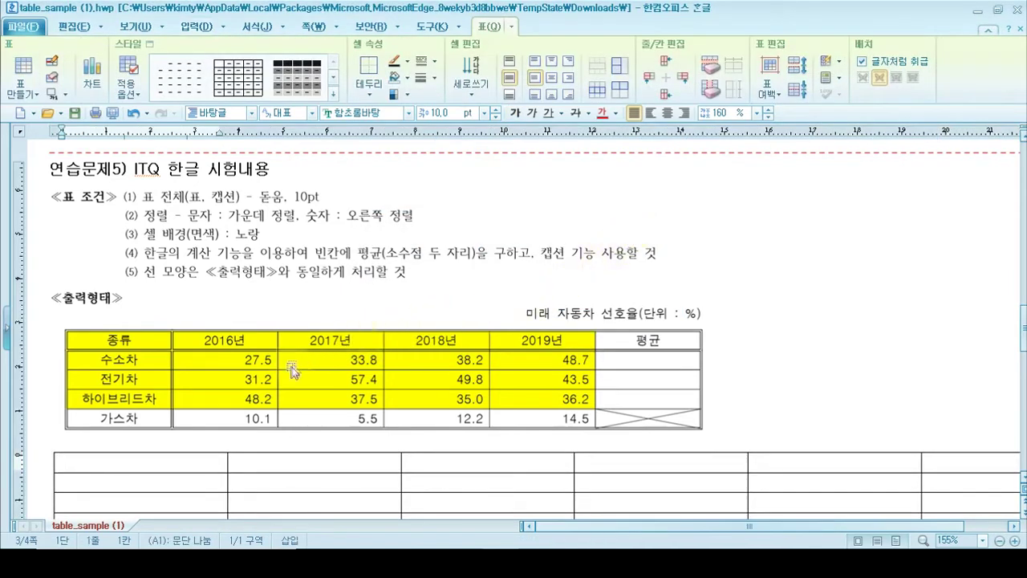
# - Select all cells of the new table and narrow its columns until it is about as wide as the sample table
pyautogui.scroll(-2, 291, 370)
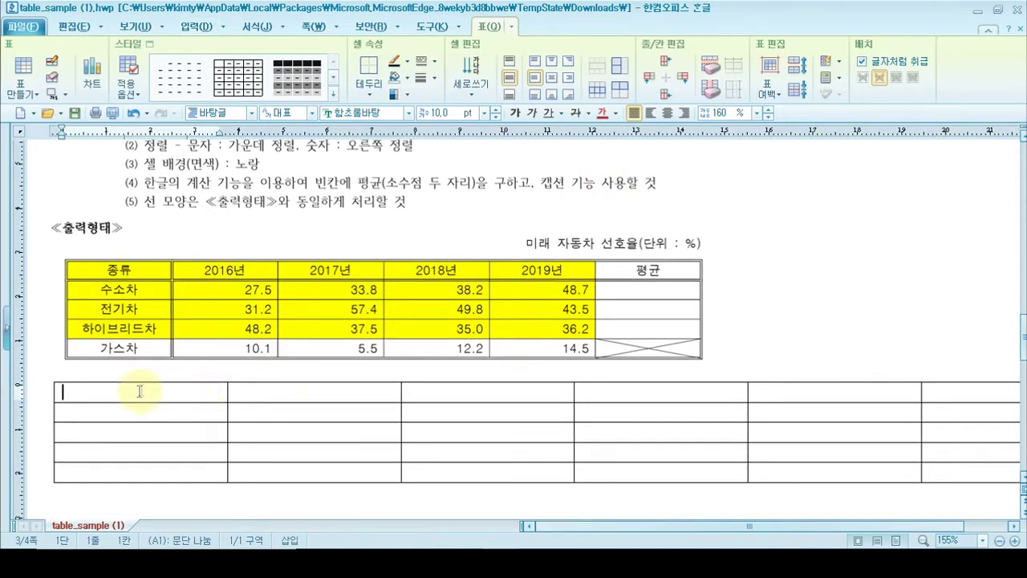
pyautogui.moveTo(140, 393); pyautogui.dragTo(907, 501)
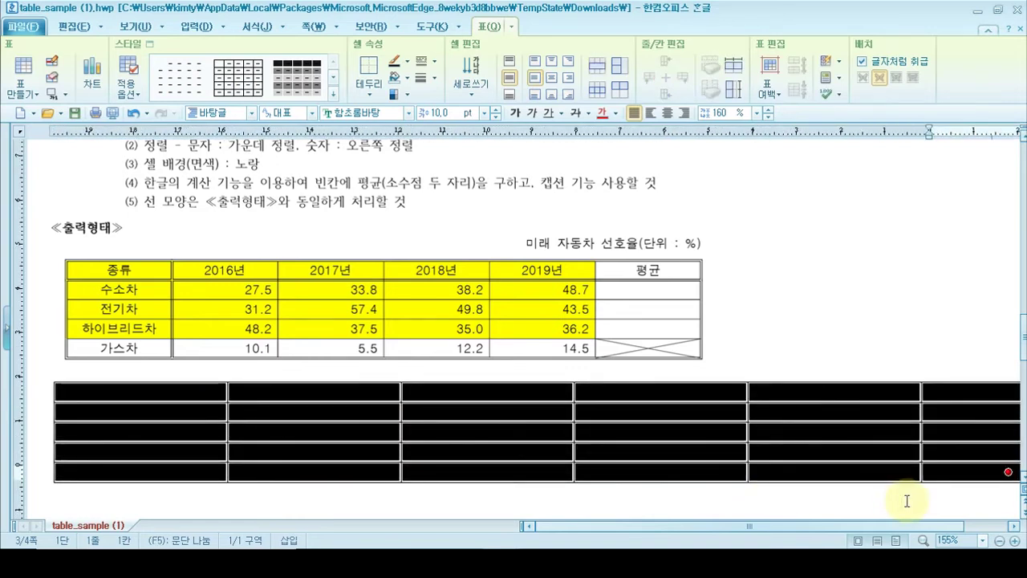
pyautogui.hotkey('ctrl', 'Left')
pyautogui.hotkey('ctrl', 'Left')
pyautogui.hotkey('ctrl', 'Left')
pyautogui.hotkey('ctrl', 'Left')
pyautogui.hotkey('ctrl', 'Left')
pyautogui.hotkey('ctrl', 'Left')
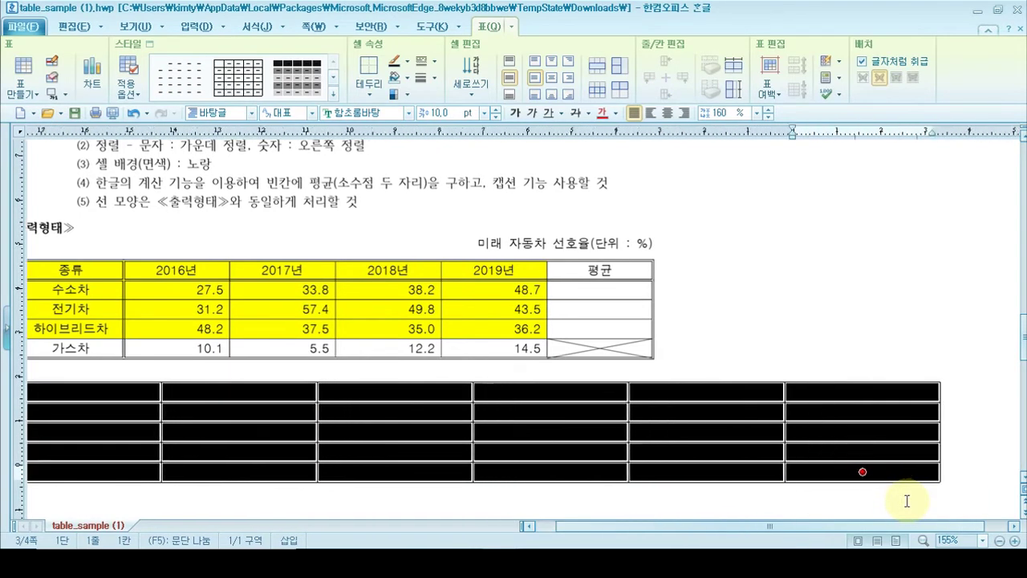
pyautogui.hotkey('ctrl', 'Left')
pyautogui.hotkey('ctrl', 'Left')
pyautogui.hotkey('ctrl', 'Left')
pyautogui.hotkey('ctrl', 'Left')
pyautogui.hotkey('ctrl', 'Left')
pyautogui.hotkey('ctrl', 'Left')
pyautogui.hotkey('ctrl', 'Left')
pyautogui.hotkey('ctrl', 'Left')
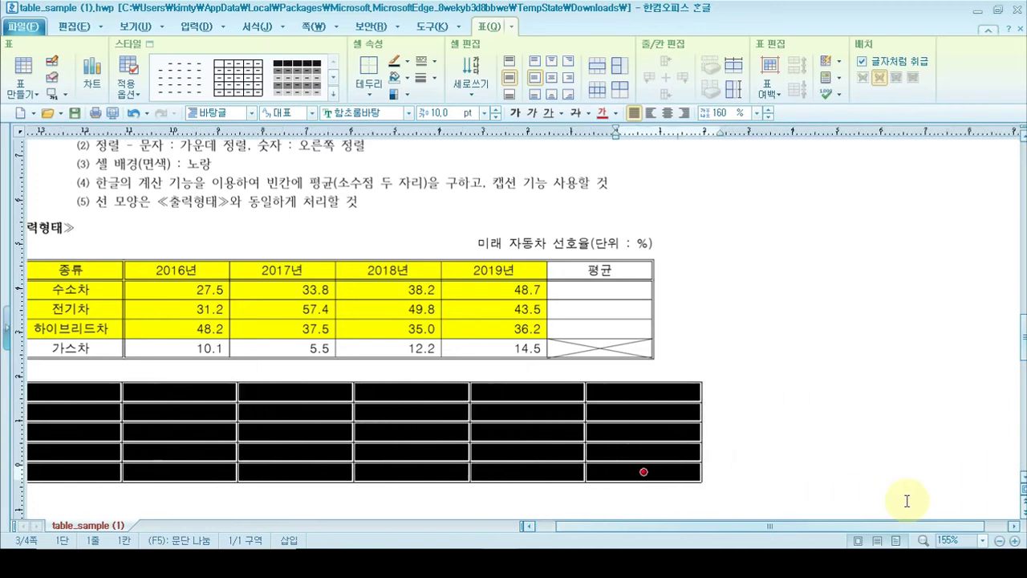
pyautogui.hotkey('ctrl', 'Left')
pyautogui.scroll(-3, 907, 501)
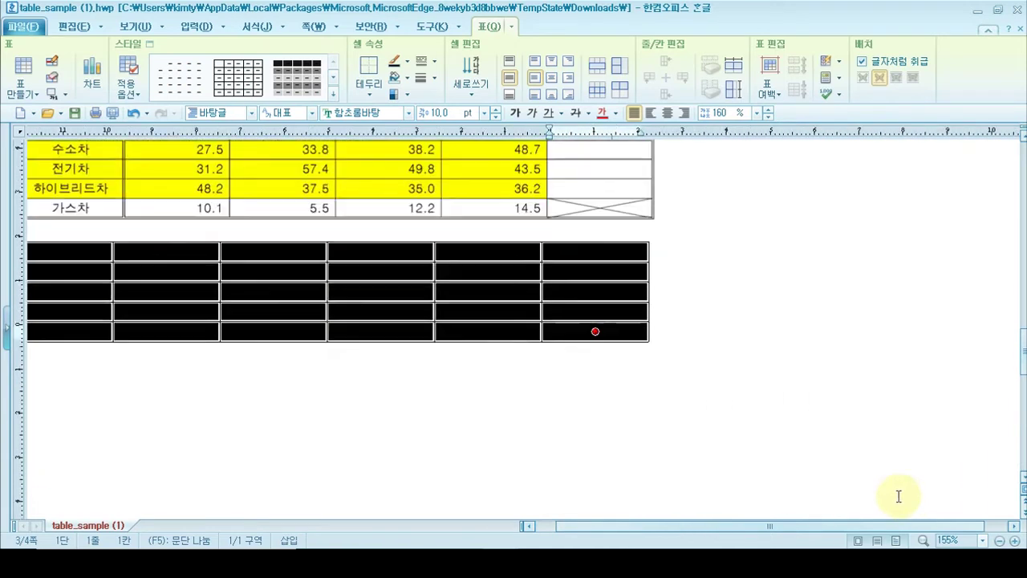
pyautogui.moveTo(704, 527); pyautogui.dragTo(601, 525)
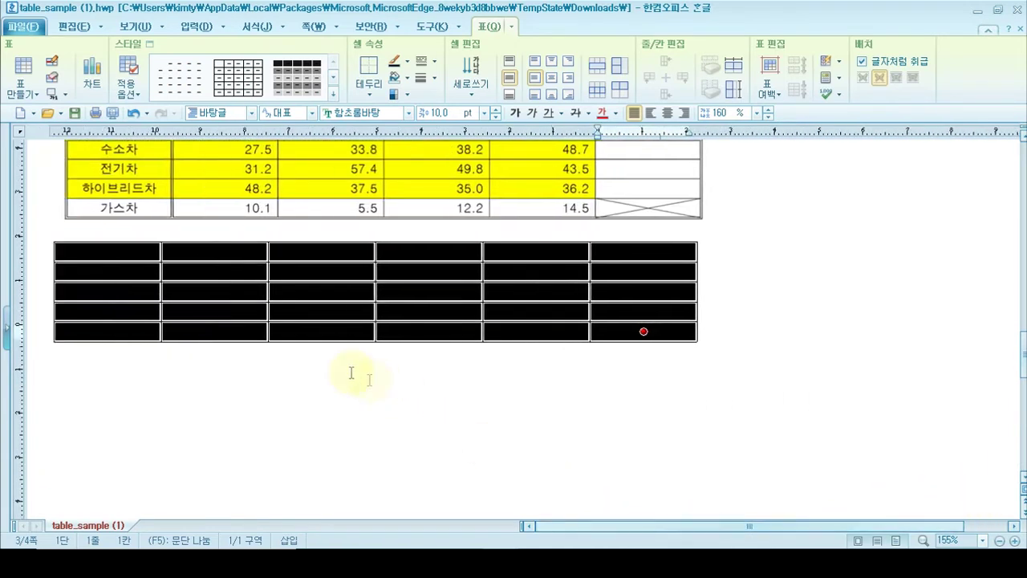
# - Fill the new table with the sample's labels and figures, leaving the third and fourth year headers and the cells under 평균 empty
pyautogui.scroll(2, 303, 357)
pyautogui.scroll(2, 128, 337)
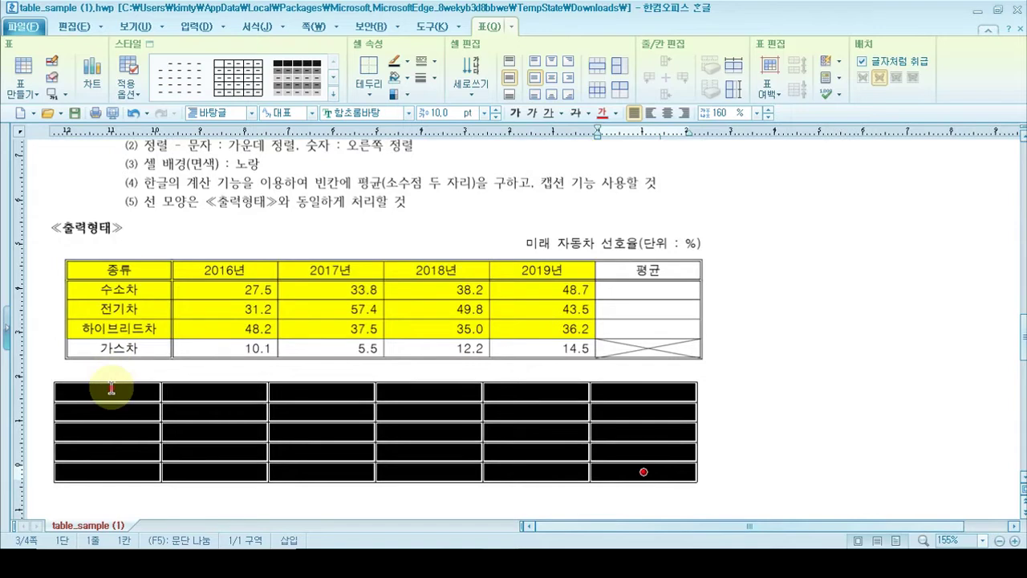
pyautogui.click(109, 389)
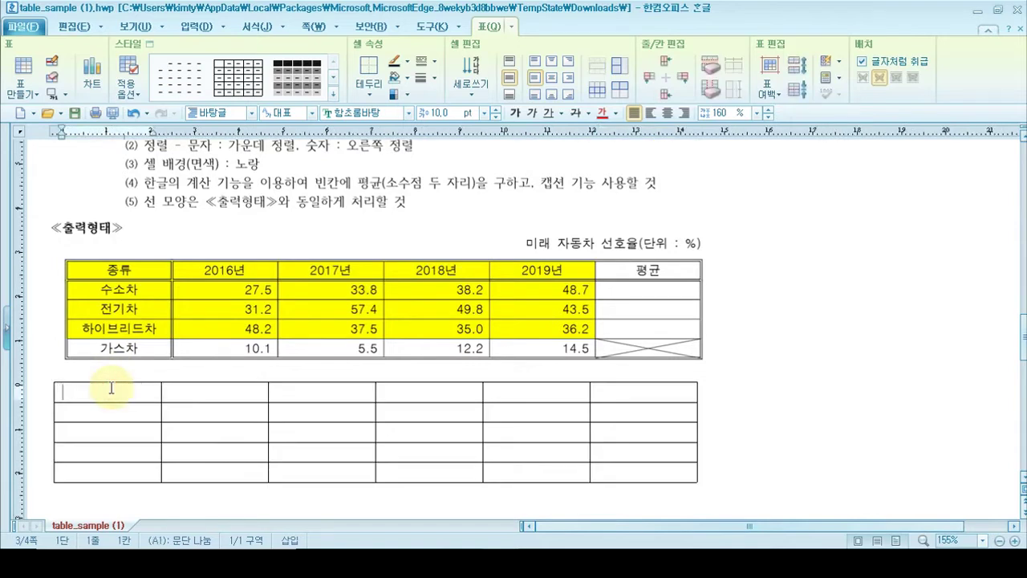
pyautogui.write('종류\t2016년\t2017년\t\t\t평균 수소차\t27.5\t33.8\t38.2\t48.7\t 전기차\t31.2\t57.4\t49.8\t43.5\t 하이브리드차\t48.2\t37.5\t35.0\t36.2\t 가스차\t10.1\t5.5\t12.2\t14.5')
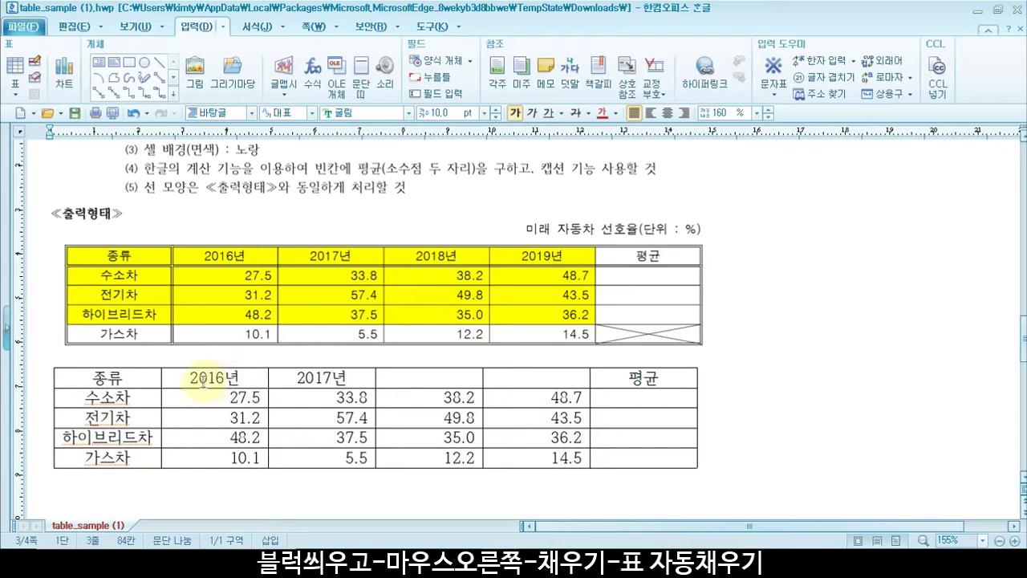
# - Auto-fill the header row's year cells, continuing the 2016년, 2017년 series through 2019년
pyautogui.moveTo(193, 379); pyautogui.dragTo(561, 377)
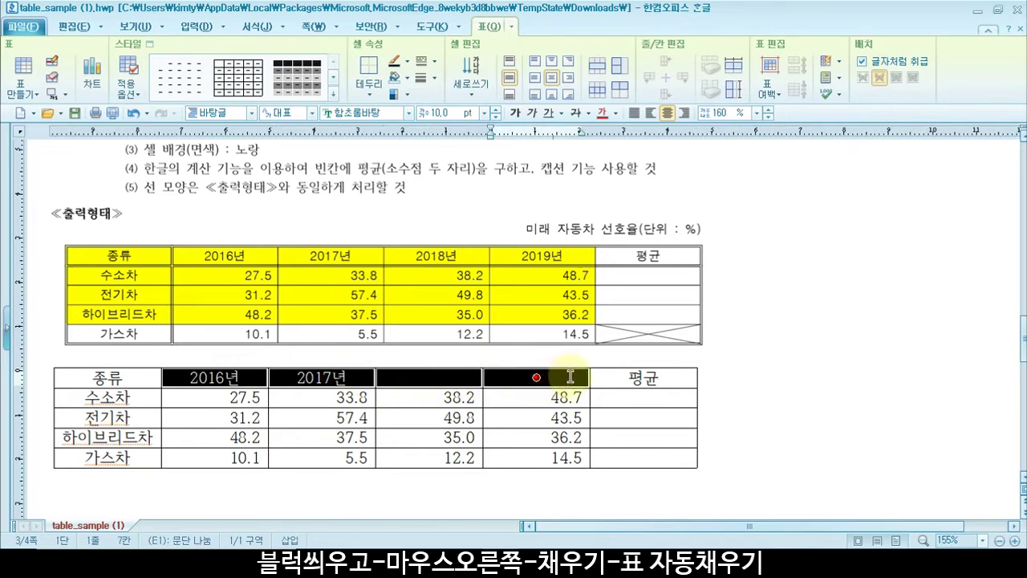
pyautogui.rightClick(570, 376)
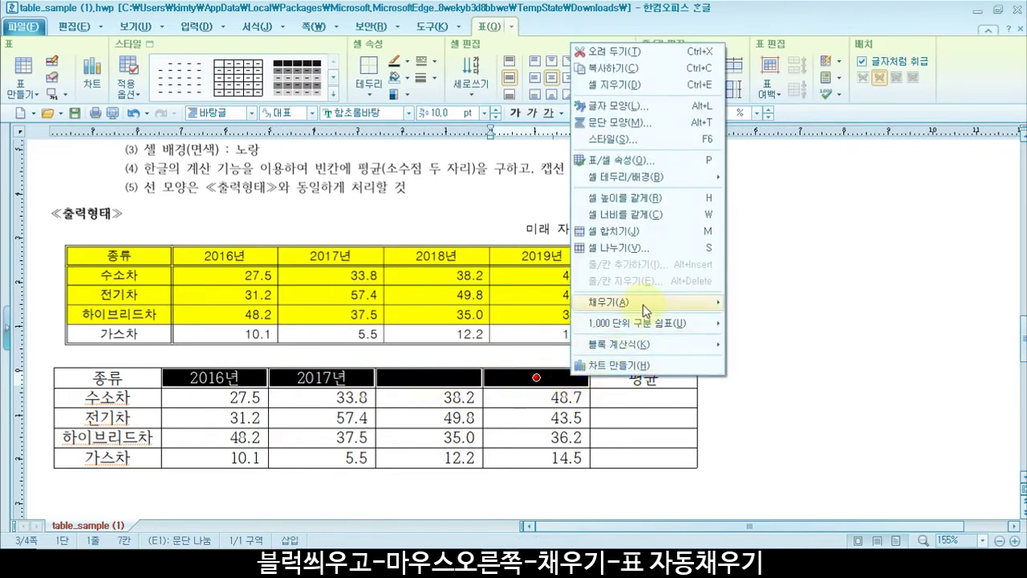
pyautogui.moveTo(643, 304)
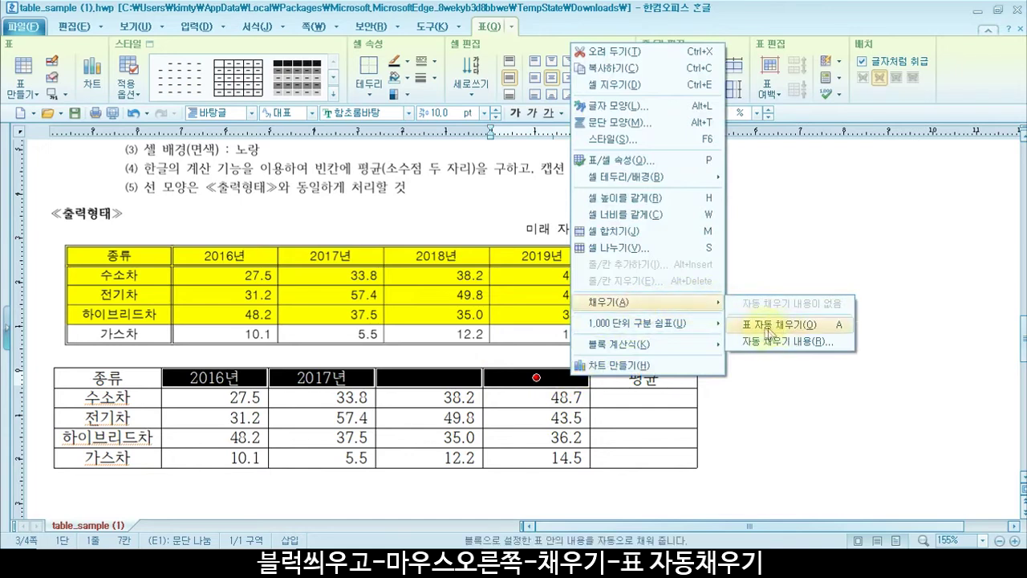
pyautogui.click(802, 332)
pyautogui.press('Escape')
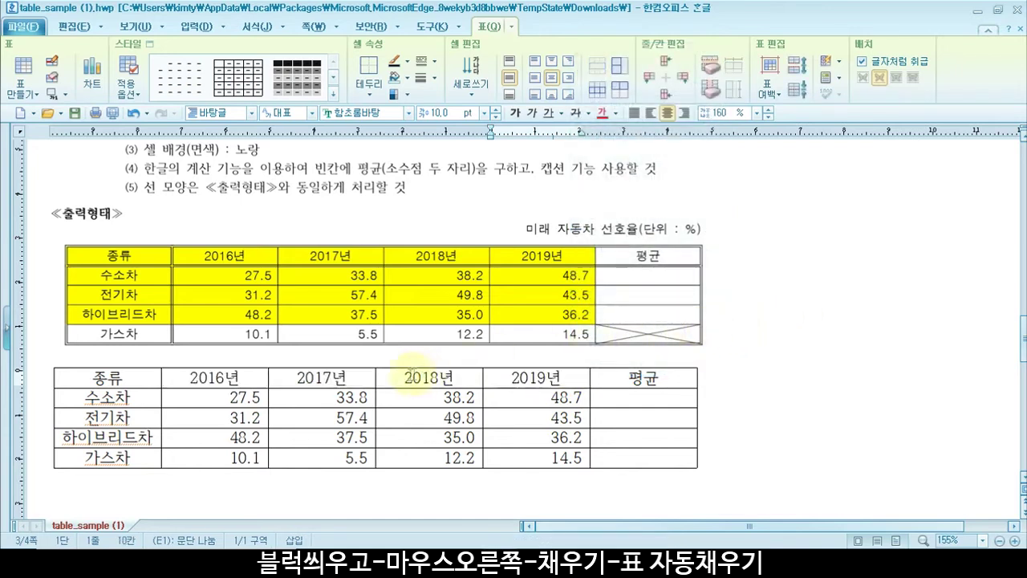
pyautogui.moveTo(254, 378); pyautogui.dragTo(558, 388)
pyautogui.click(564, 378)
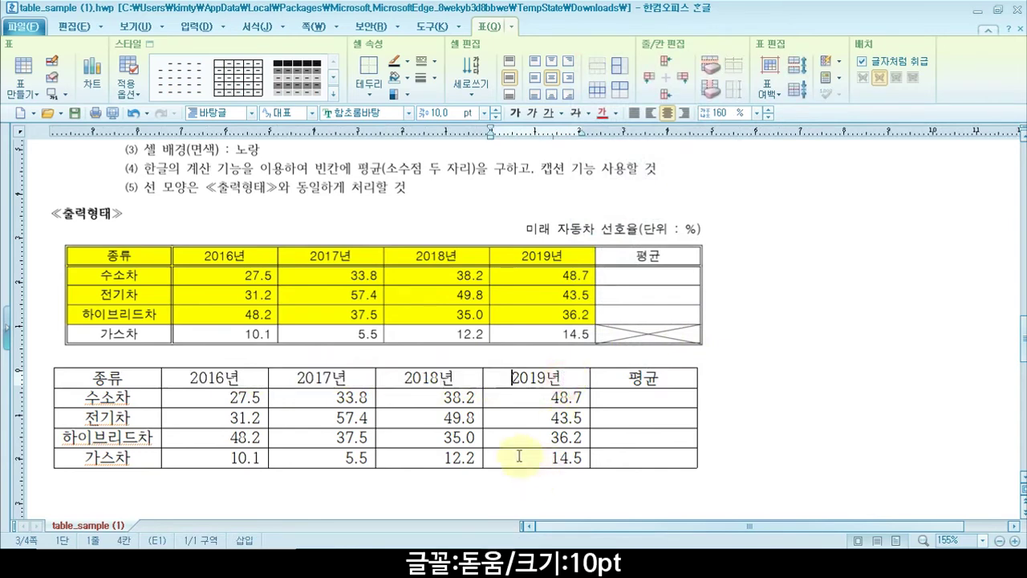
# - Set the font of all cells in the new table to 돋움, following the exercise's first condition
pyautogui.scroll(2, 412, 471)
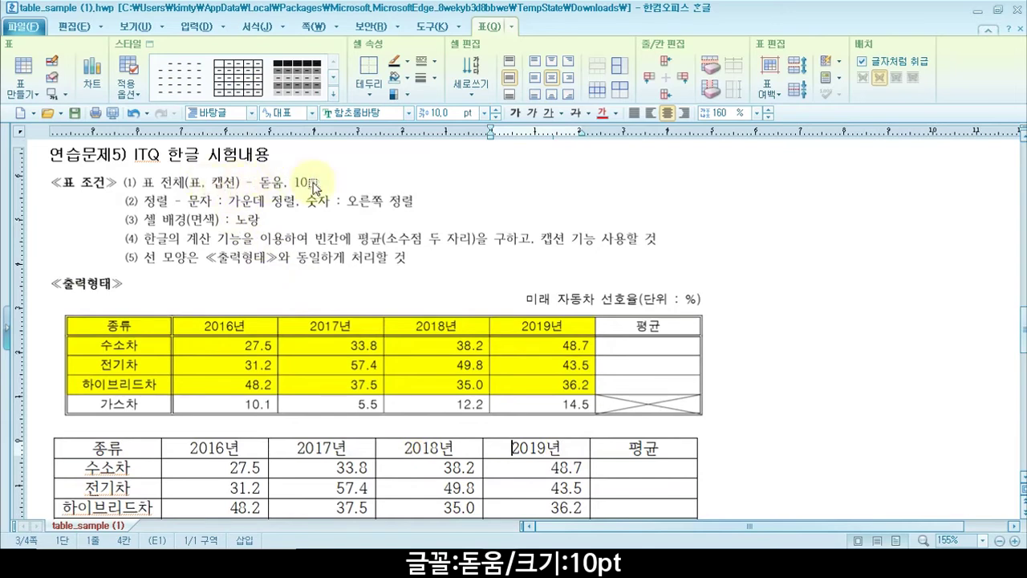
pyautogui.scroll(-2, 426, 416)
pyautogui.moveTo(133, 377); pyautogui.dragTo(644, 457)
pyautogui.click(370, 114)
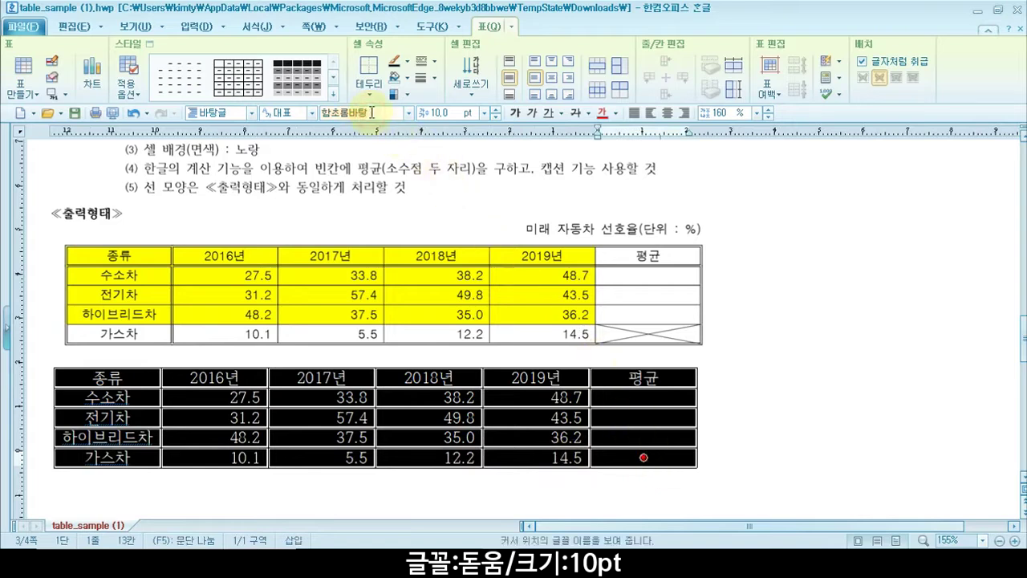
pyautogui.write('돋움')
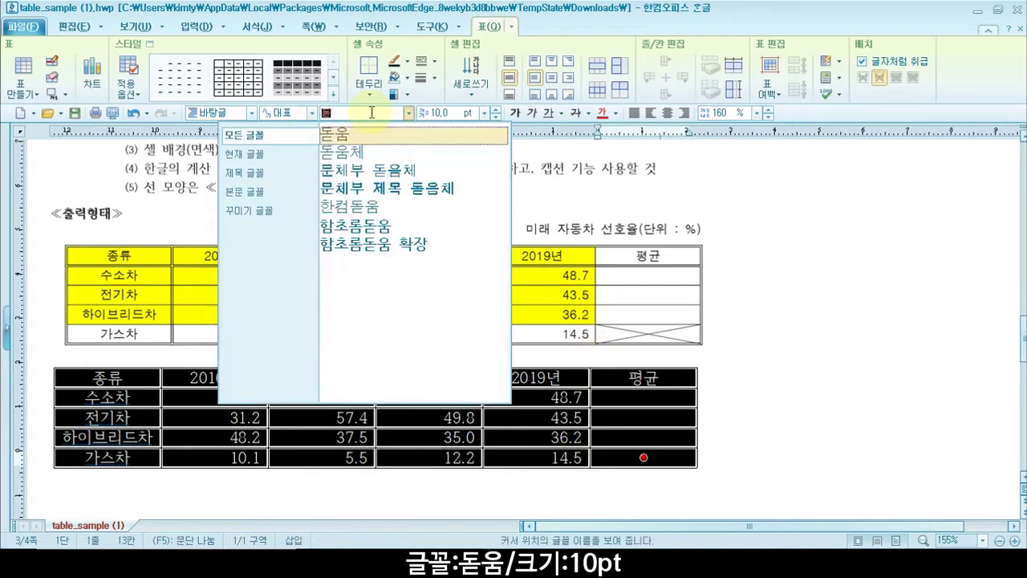
pyautogui.press('Return')
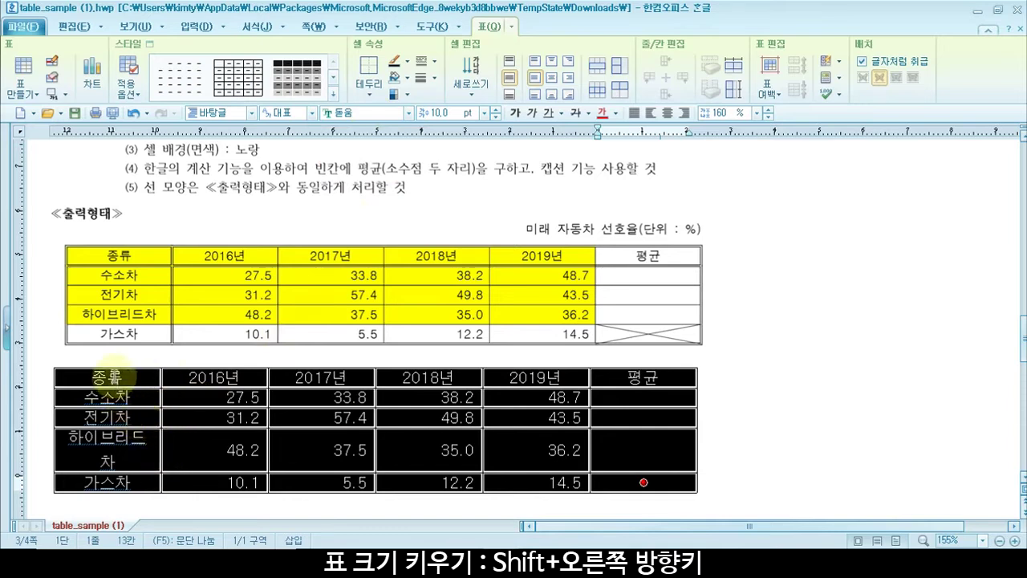
# - Widen the new table's first column so 하이브리드차 fits on one line, and begin selecting cells from the 2016년 column
pyautogui.click(107, 376)
pyautogui.moveTo(124, 411); pyautogui.dragTo(114, 480)
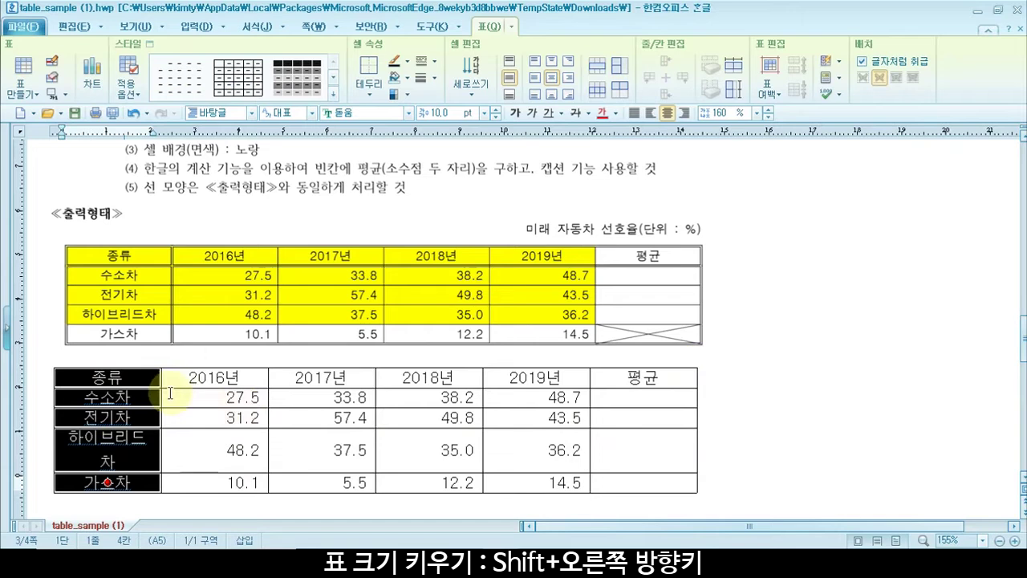
pyautogui.hotkey('shift', 'Right')
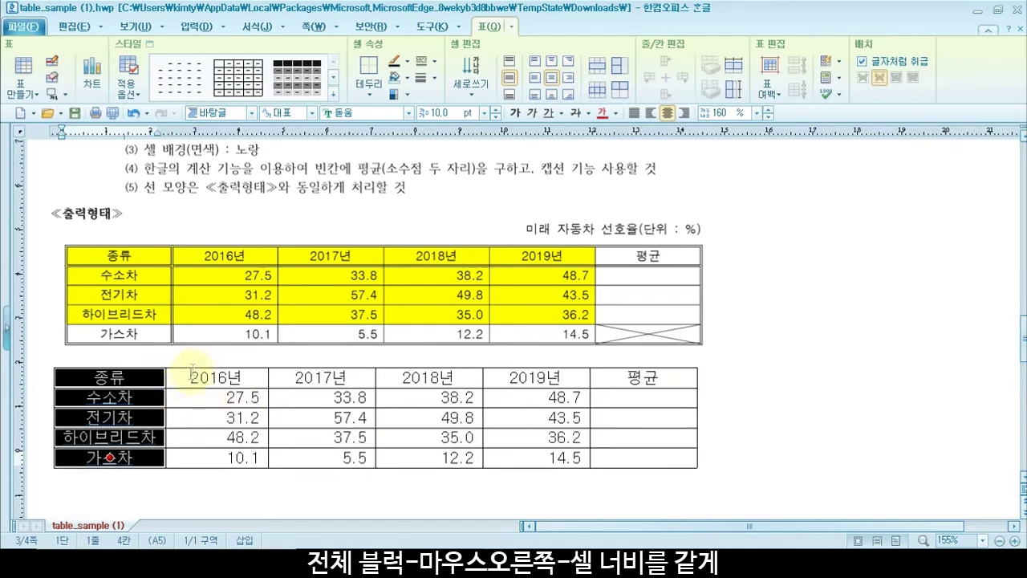
pyautogui.moveTo(216, 377); pyautogui.dragTo(216, 398)
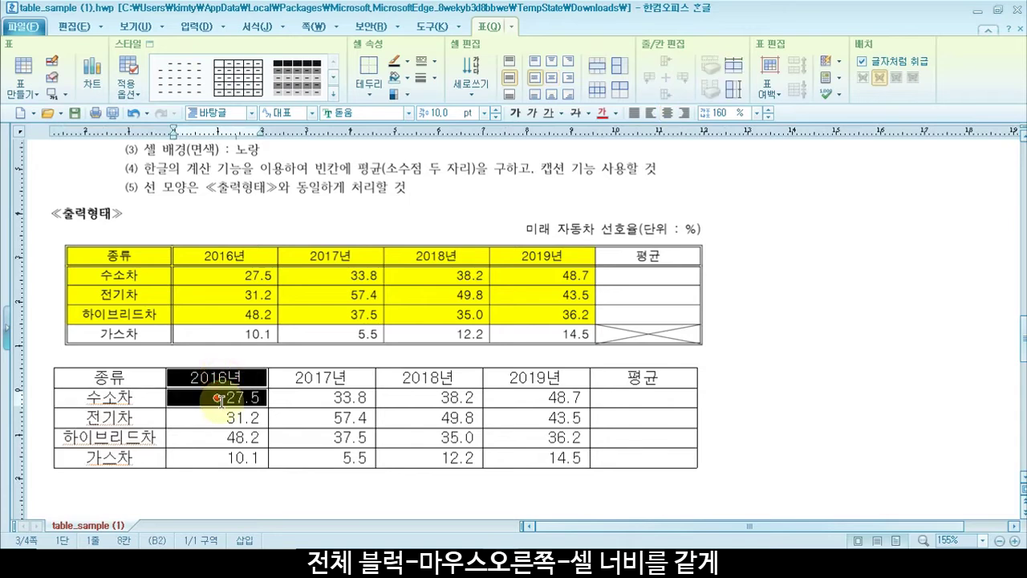
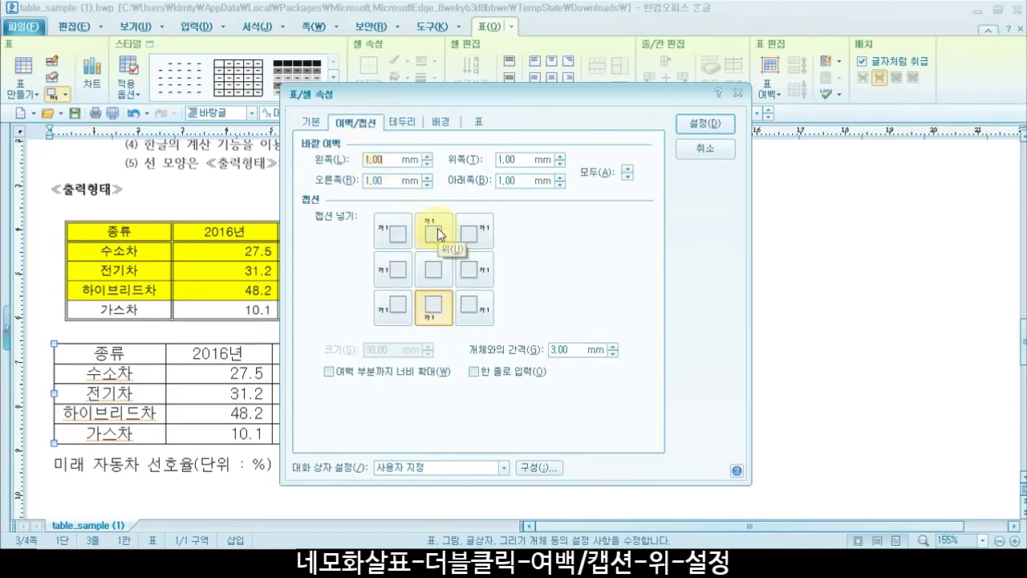
# - Place the table's caption 미래 자동차 선호율(단위 : %) above the table and align it right
pyautogui.click(438, 228)
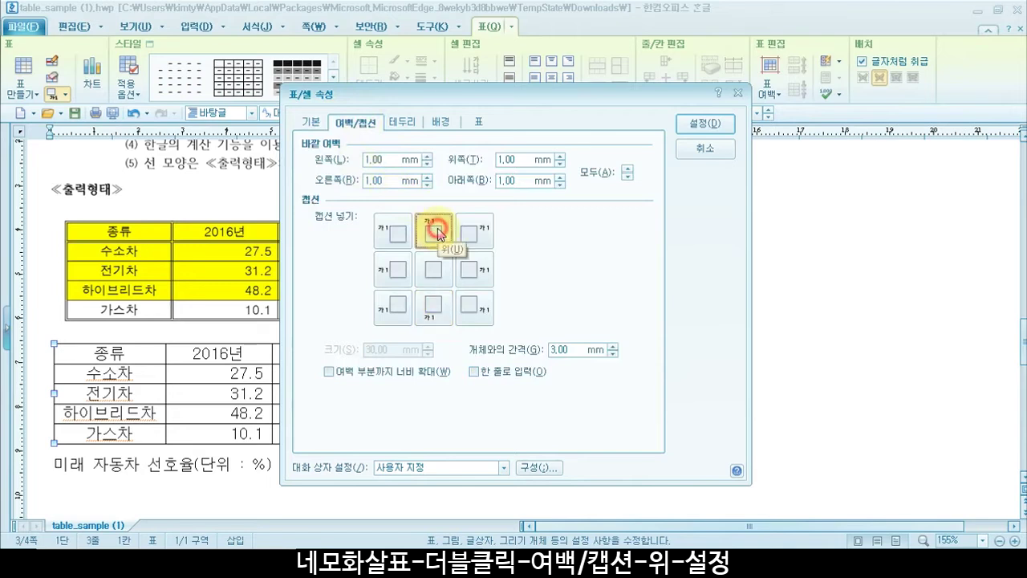
pyautogui.click(704, 125)
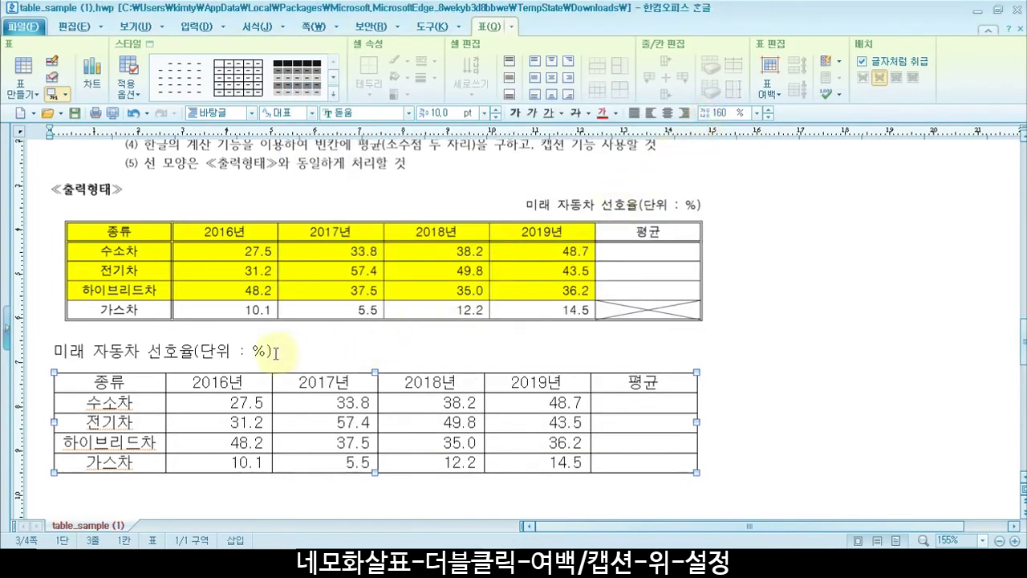
pyautogui.click(275, 352)
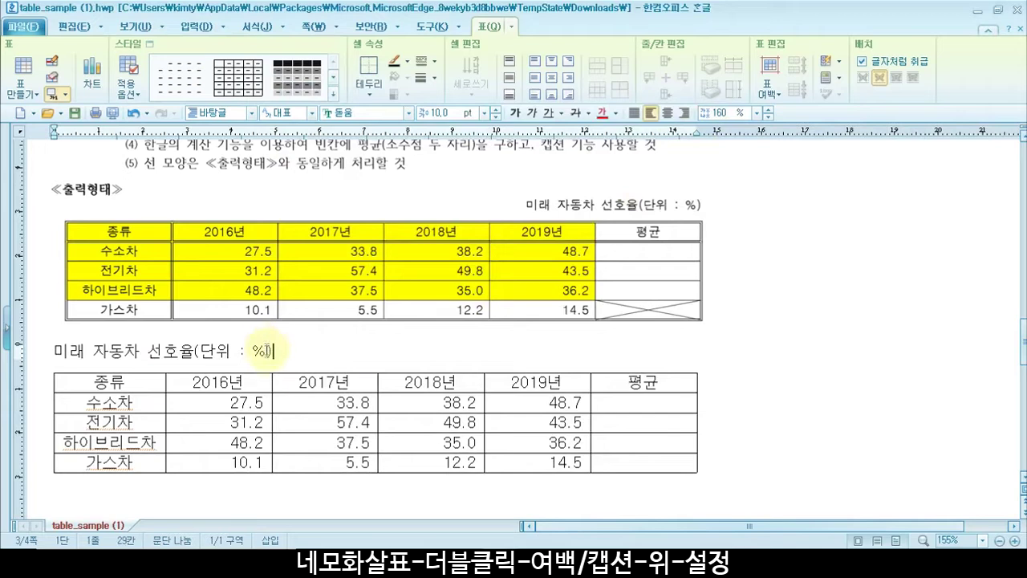
pyautogui.click(684, 113)
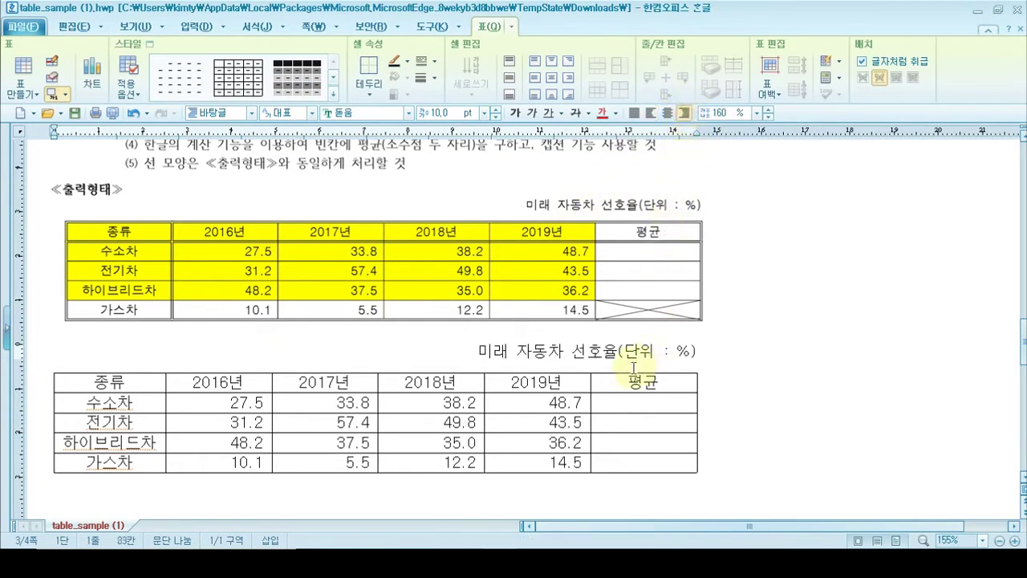
# - Center all cells of the new table, then right-align the number cells and the empty 평균 cells from the 수소차 to 가스차 rows
pyautogui.scroll(2, 630, 365)
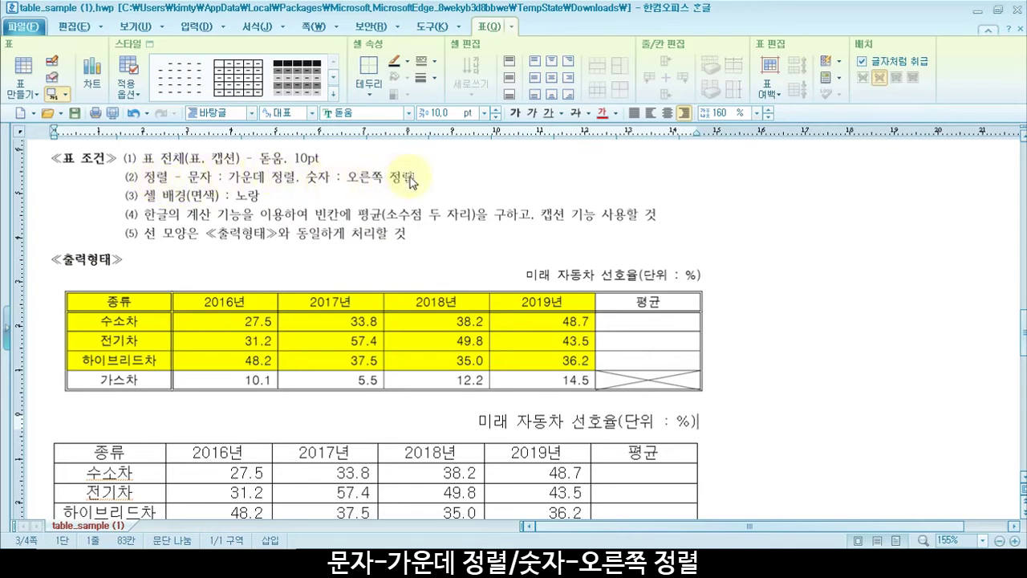
pyautogui.scroll(-2, 761, 442)
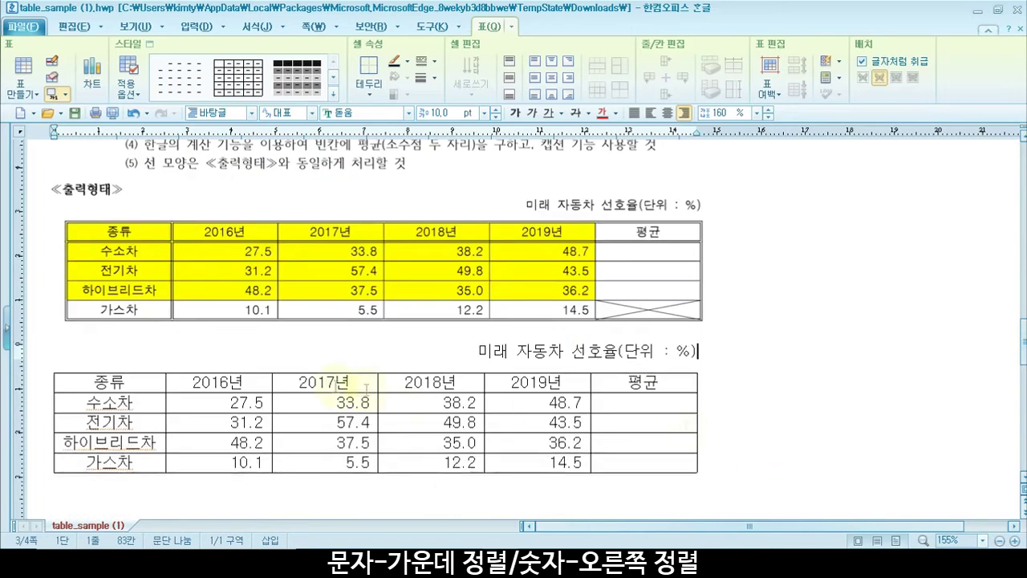
pyautogui.moveTo(120, 377); pyautogui.dragTo(648, 477)
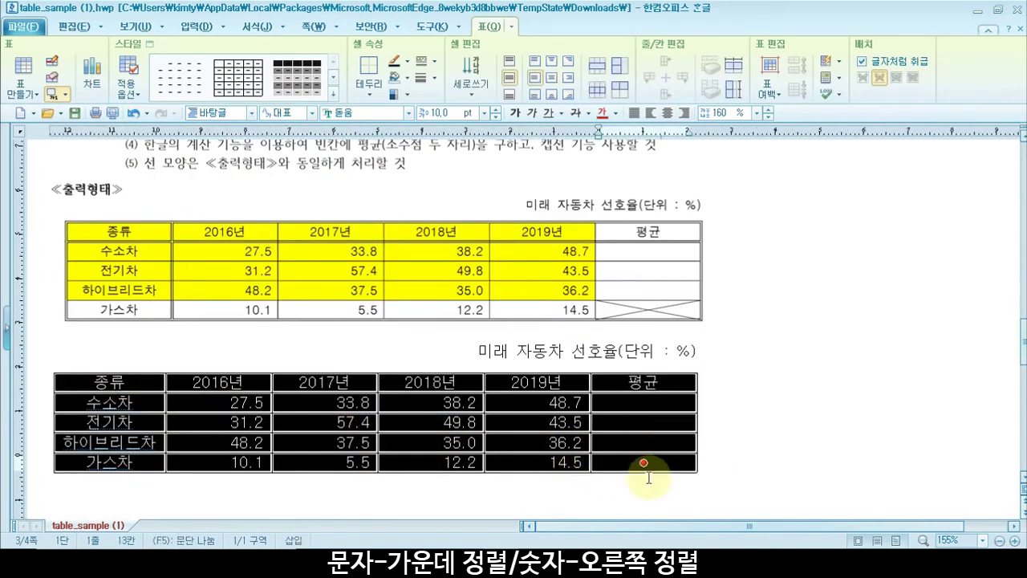
pyautogui.click(667, 114)
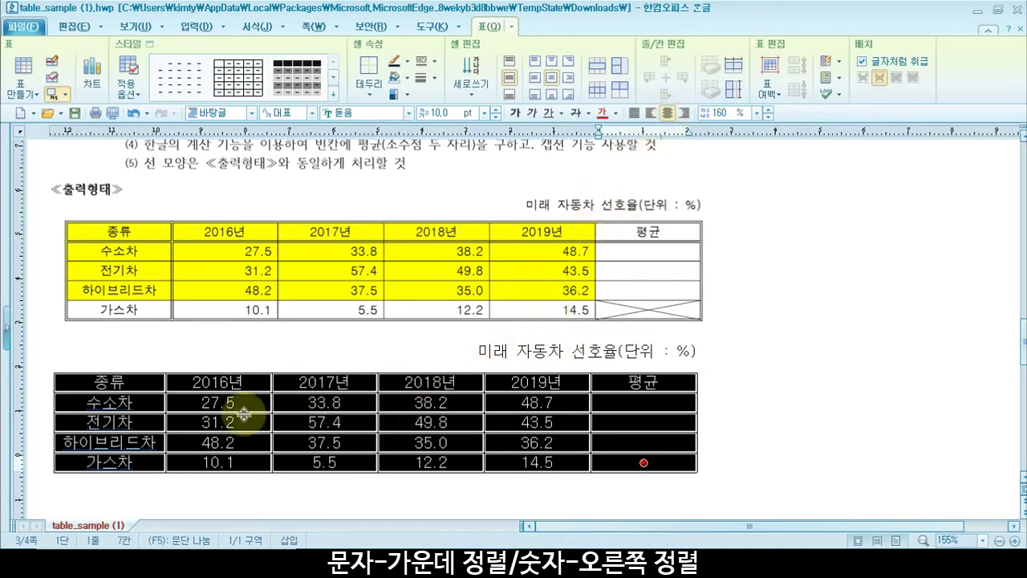
pyautogui.moveTo(241, 403); pyautogui.dragTo(618, 466)
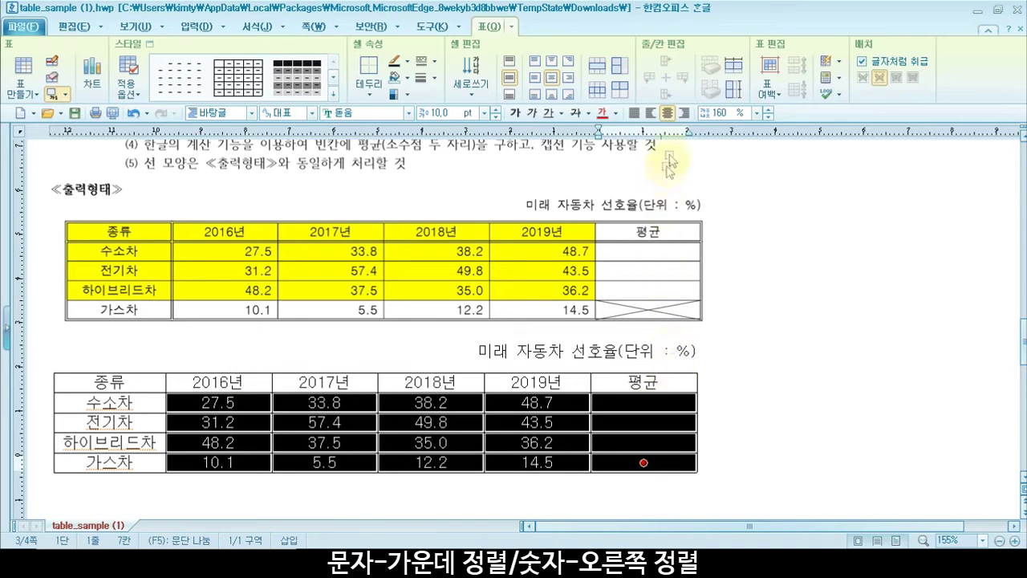
pyautogui.click(685, 112)
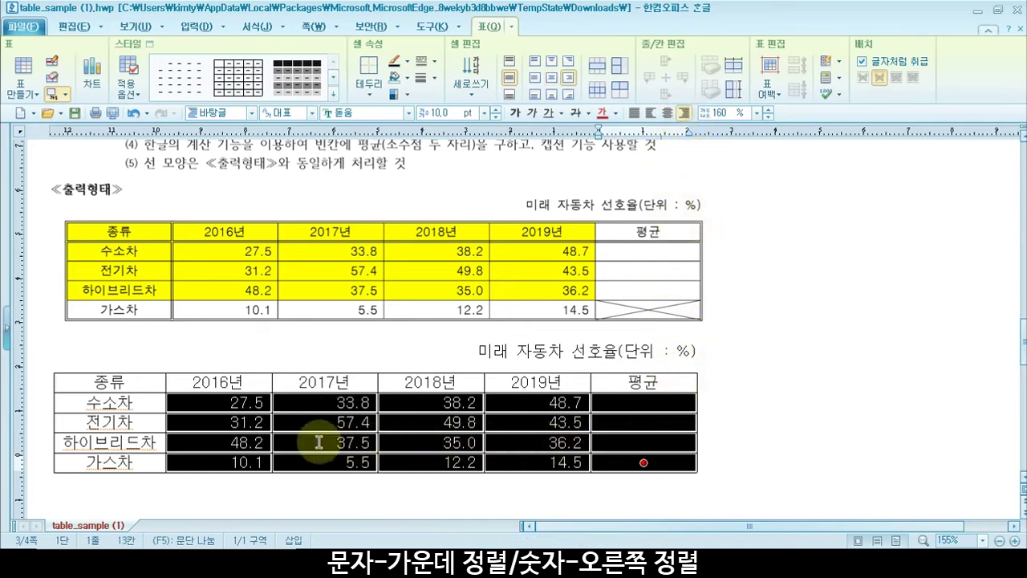
# - Fill the new table's cells from 종류 through the 2019년 value of 하이브리드차 with yellow from the 오피스 color theme, applied to each cell
pyautogui.scroll(2, 318, 442)
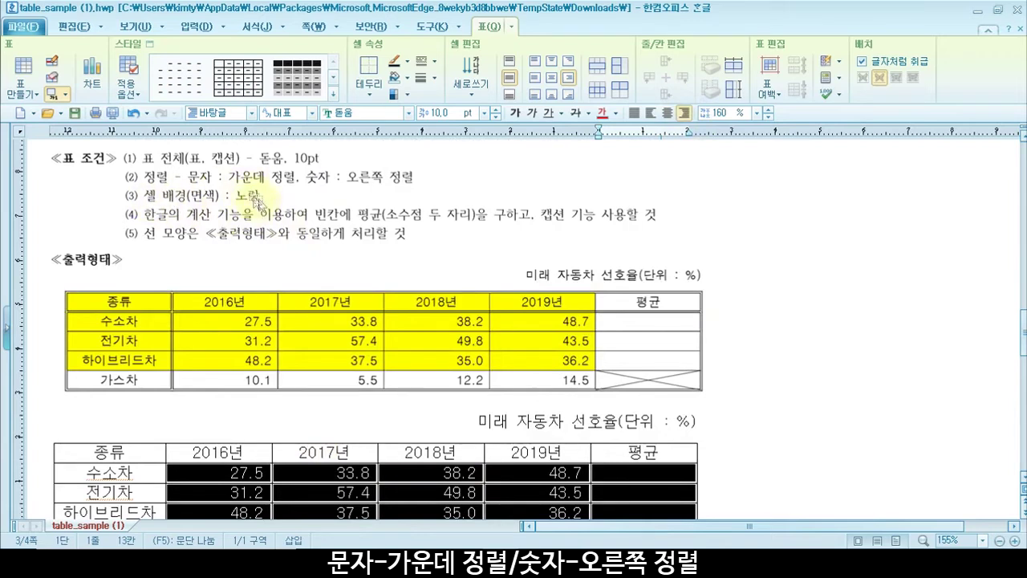
pyautogui.scroll(-2, 249, 317)
pyautogui.moveTo(138, 383); pyautogui.dragTo(564, 442)
pyautogui.rightClick(564, 443)
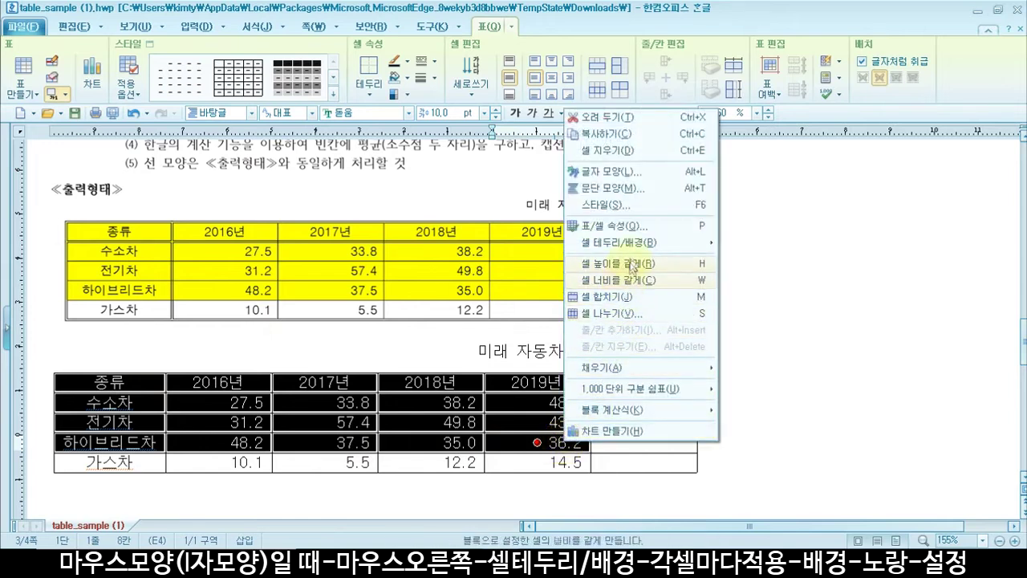
pyautogui.moveTo(638, 247)
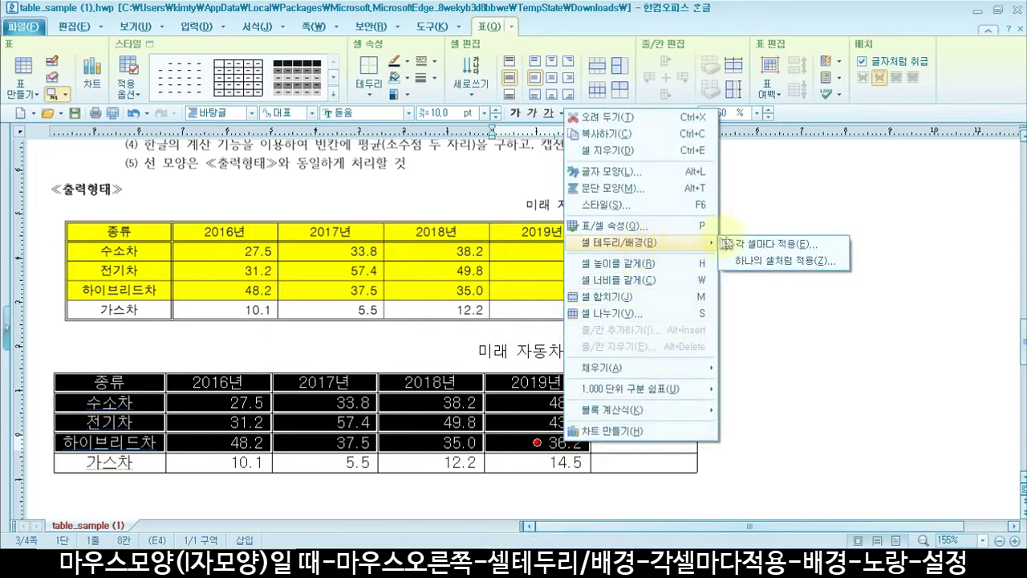
pyautogui.click(779, 246)
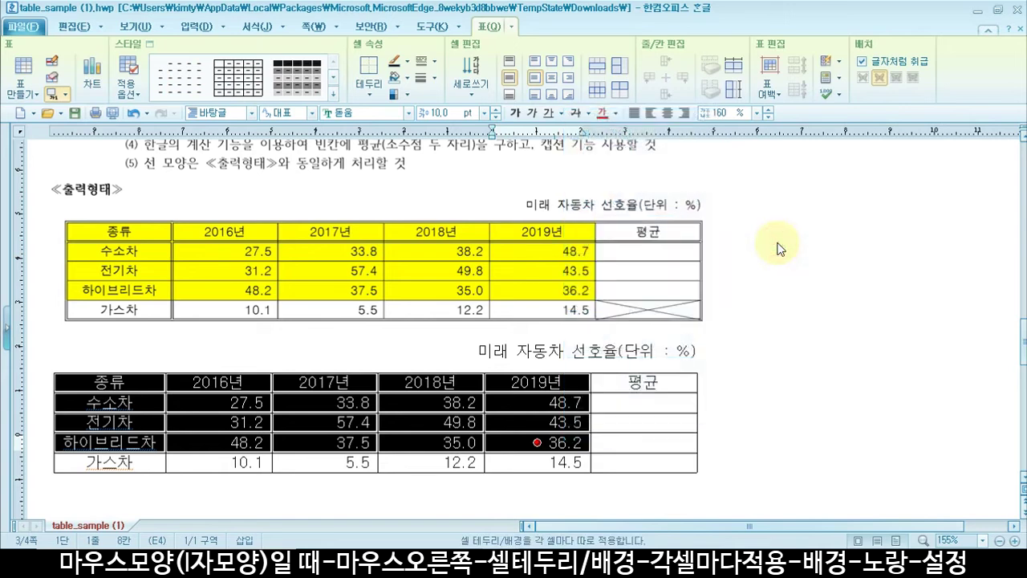
pyautogui.click(364, 109)
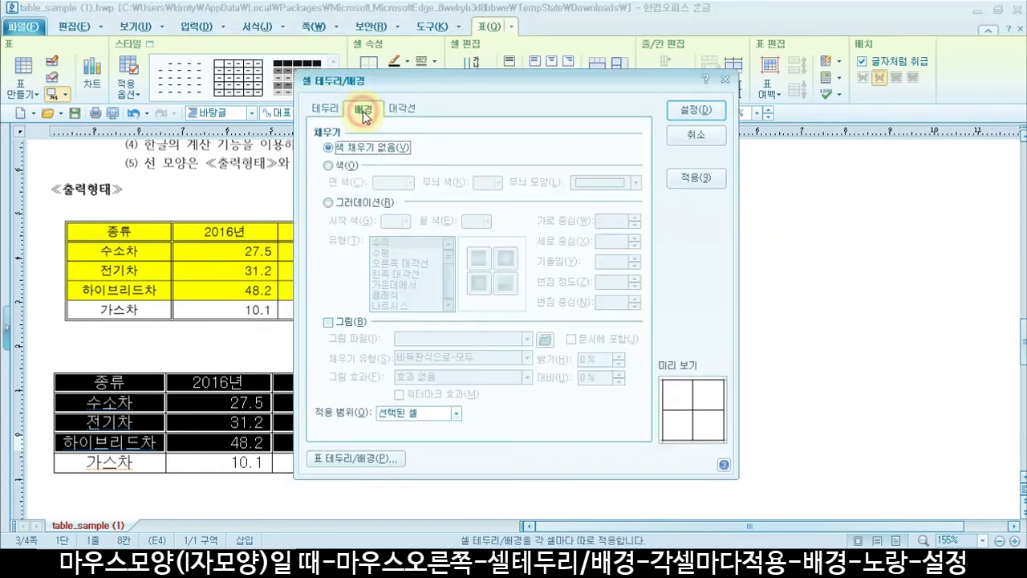
pyautogui.click(341, 165)
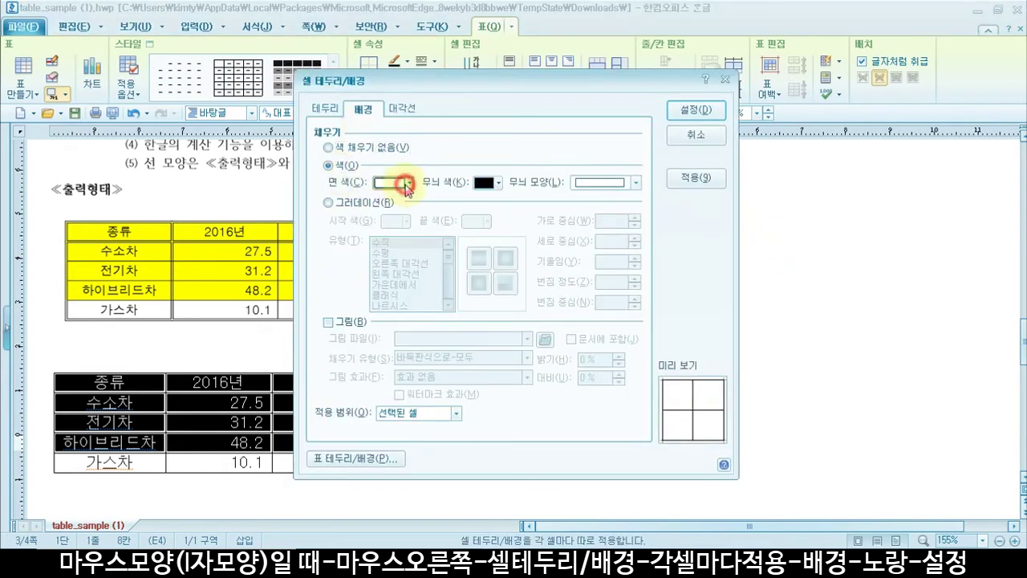
pyautogui.click(404, 182)
pyautogui.click(506, 226)
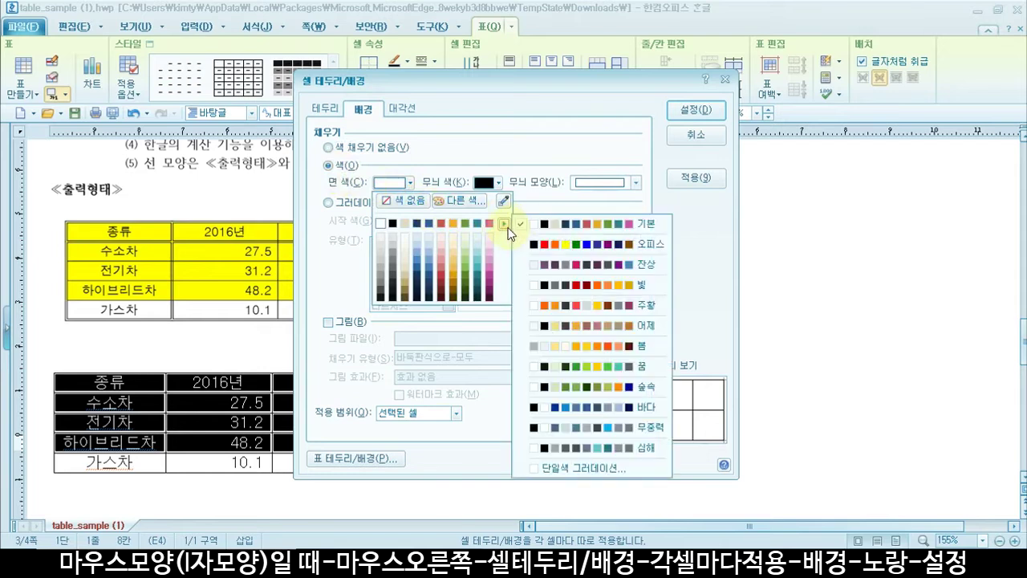
pyautogui.click(603, 243)
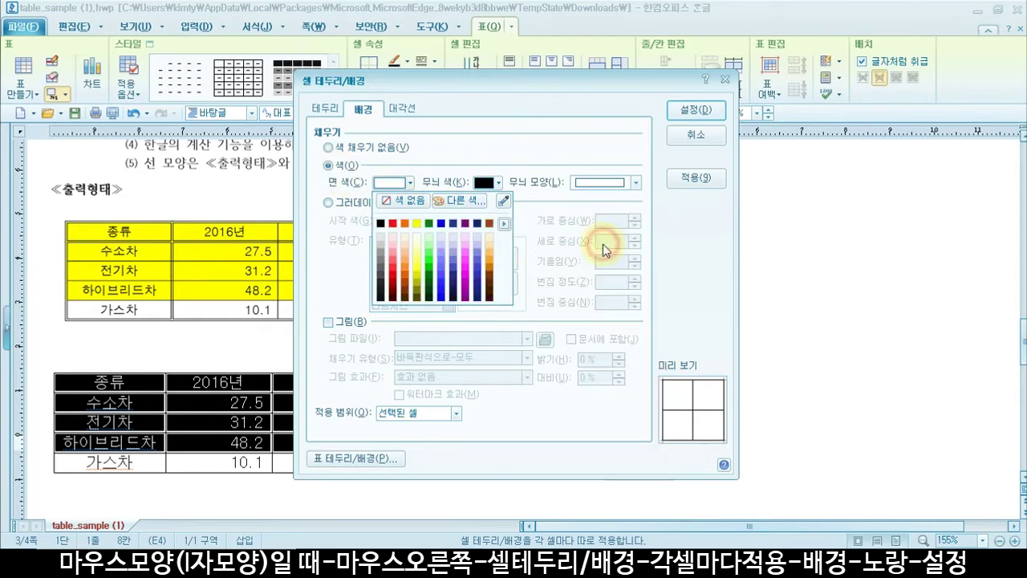
pyautogui.click(416, 223)
pyautogui.click(689, 113)
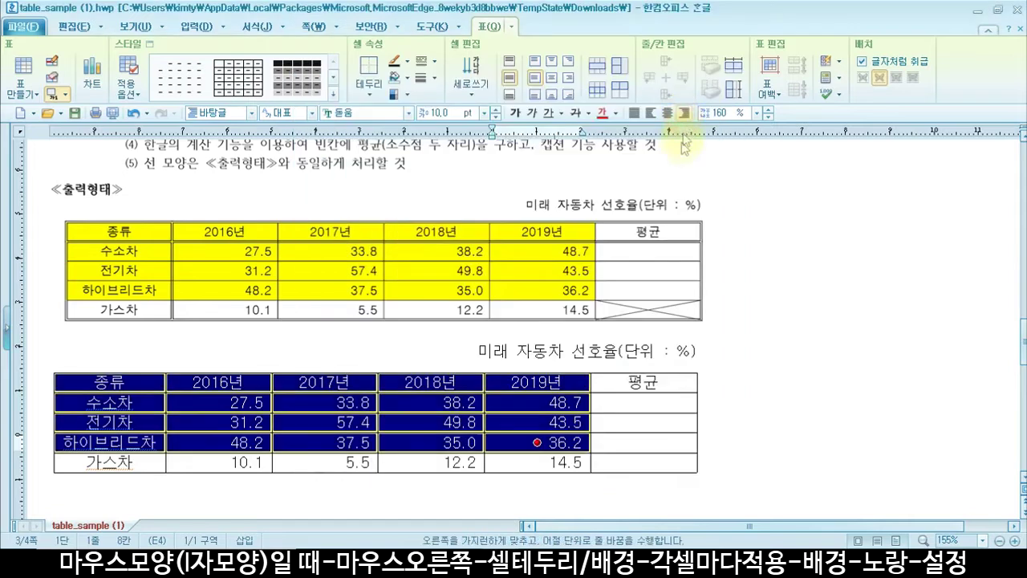
# - Calculate the 평균 cells for 수소차, 전기차 and 하이브리드차 from their 2016년 to 2019년 values using the block average (블록 평균)
pyautogui.scroll(2, 575, 337)
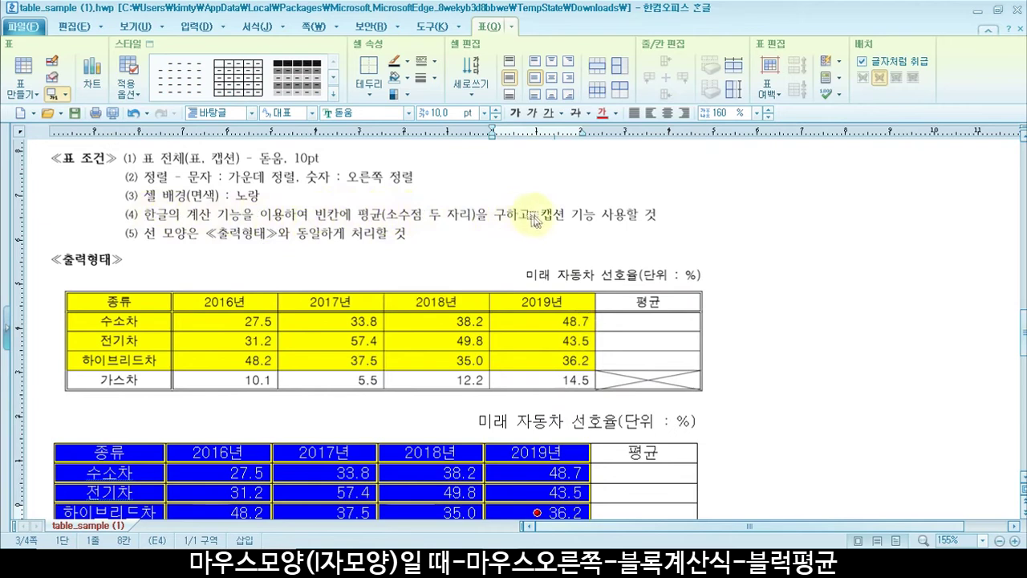
pyautogui.scroll(-2, 498, 261)
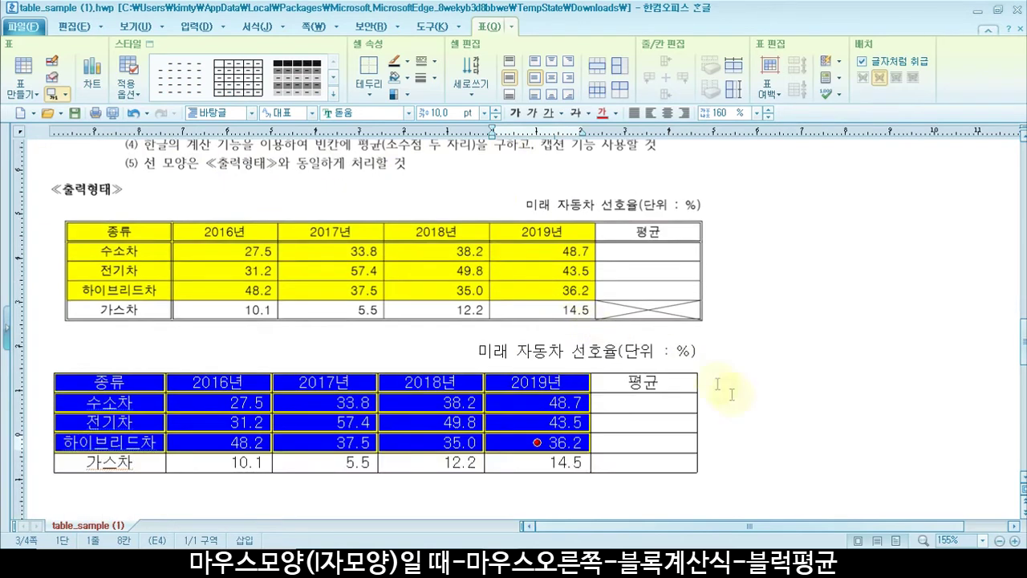
pyautogui.click(765, 423)
pyautogui.moveTo(234, 396); pyautogui.dragTo(644, 438)
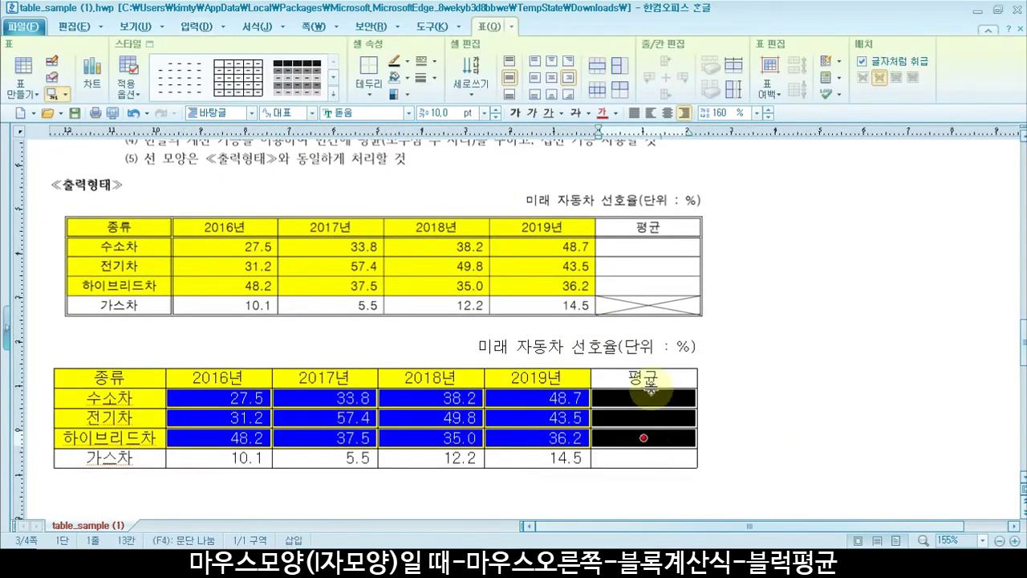
pyautogui.rightClick(672, 437)
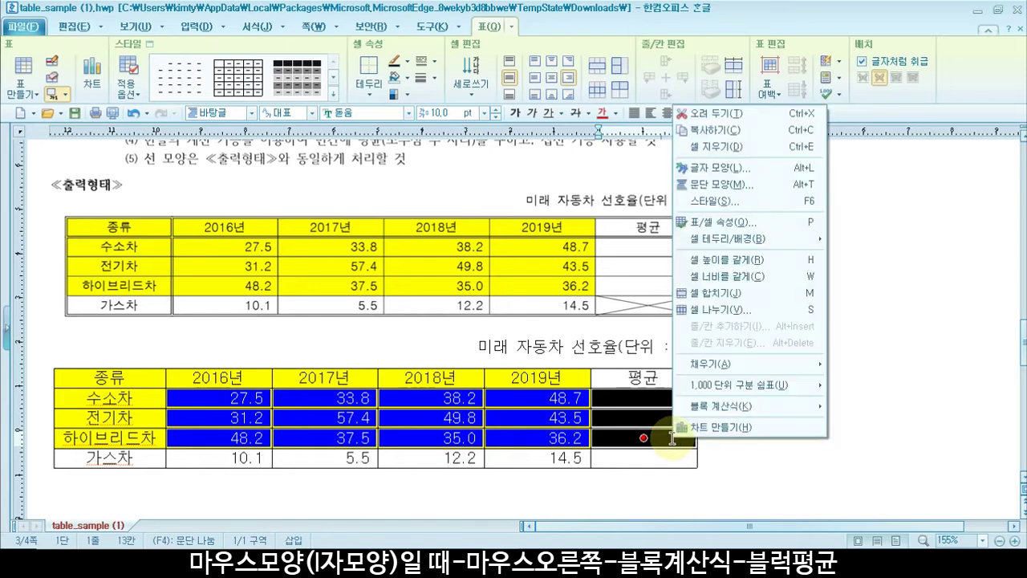
pyautogui.moveTo(712, 413)
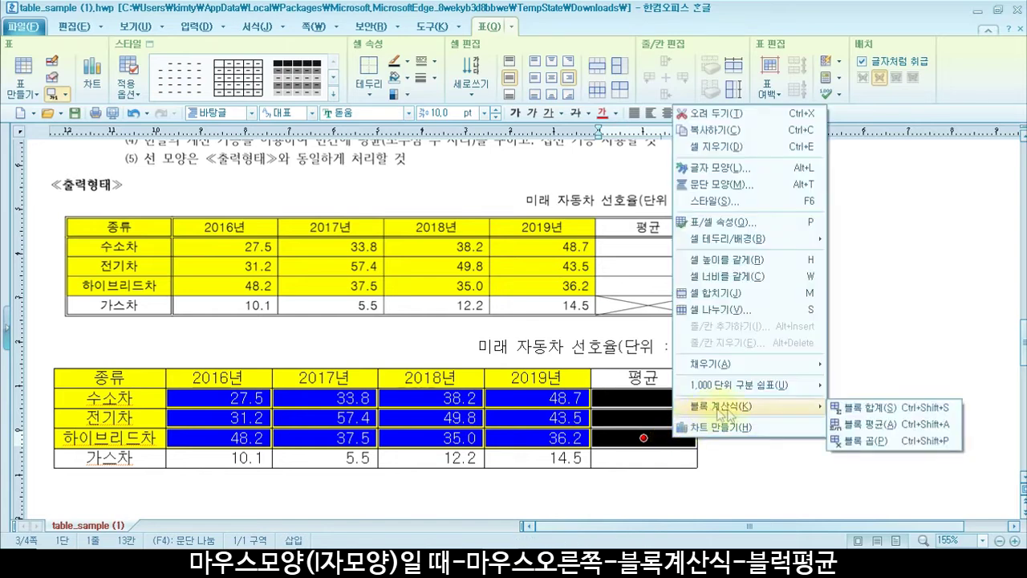
pyautogui.click(874, 424)
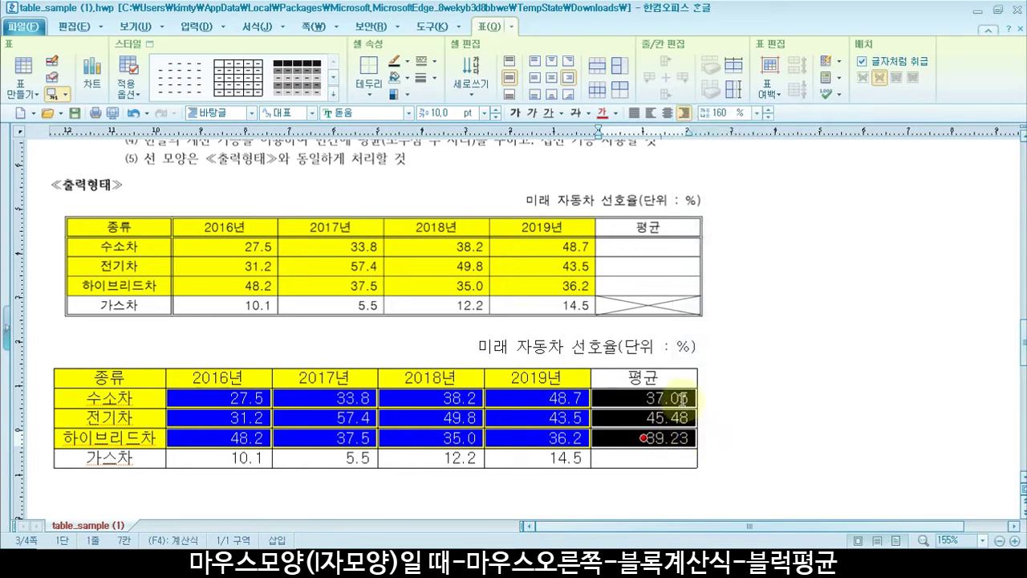
pyautogui.click(730, 436)
# - Apply a double solid line (이중 실선) to the outer border of the whole new table
pyautogui.scroll(1, 730, 436)
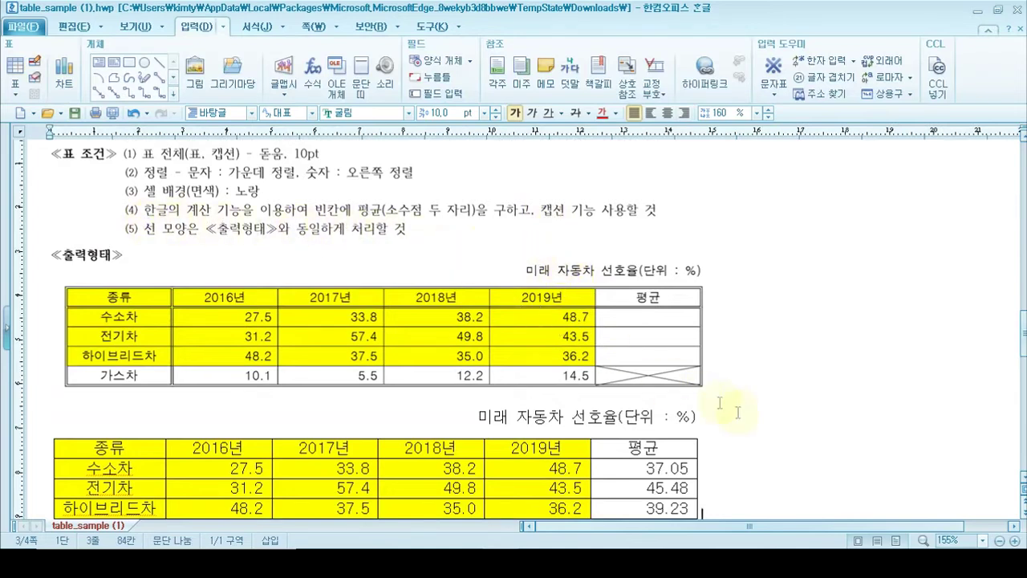
pyautogui.scroll(-1, 739, 428)
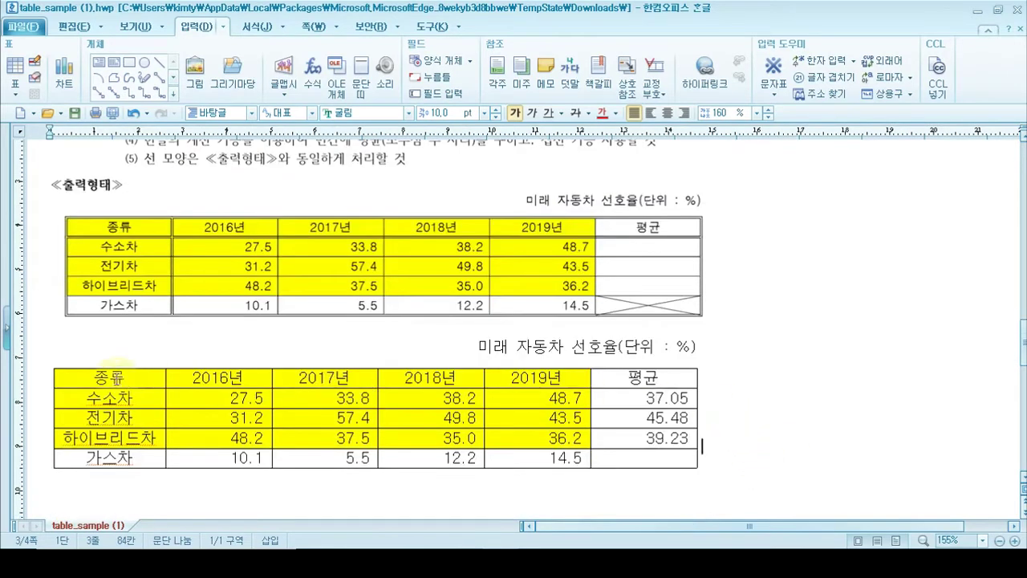
pyautogui.moveTo(113, 376); pyautogui.dragTo(630, 460)
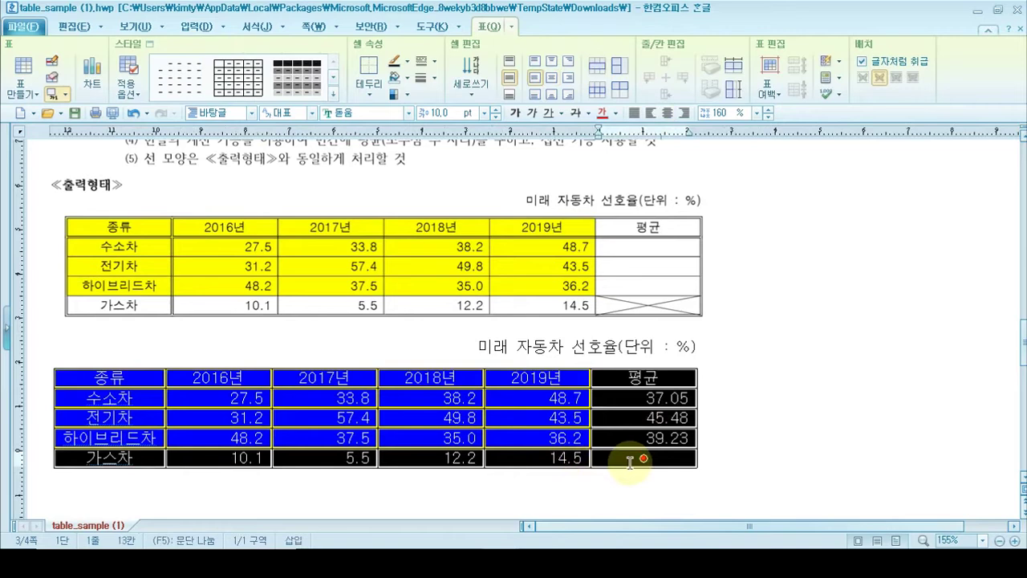
pyautogui.rightClick(628, 458)
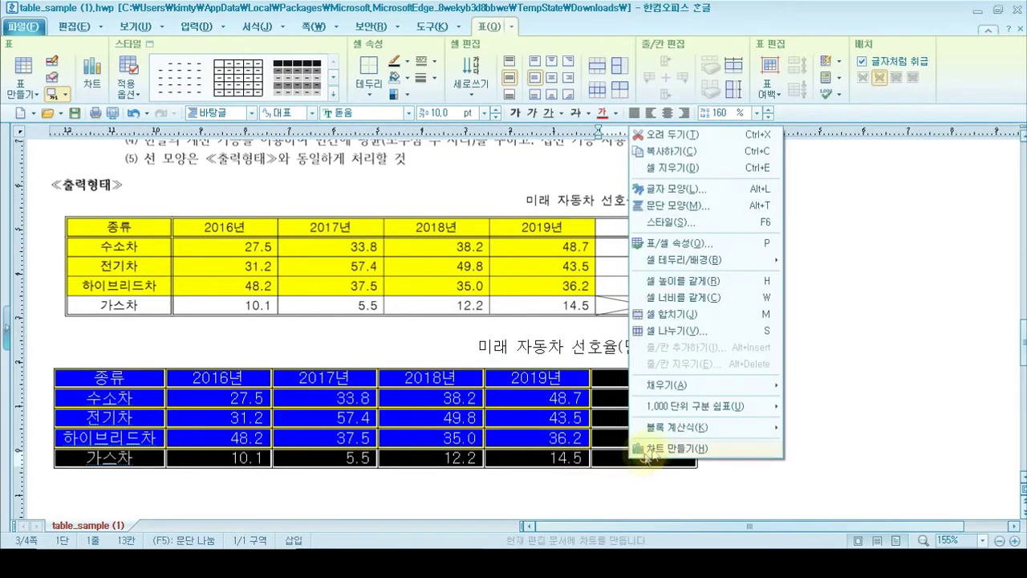
pyautogui.moveTo(717, 260)
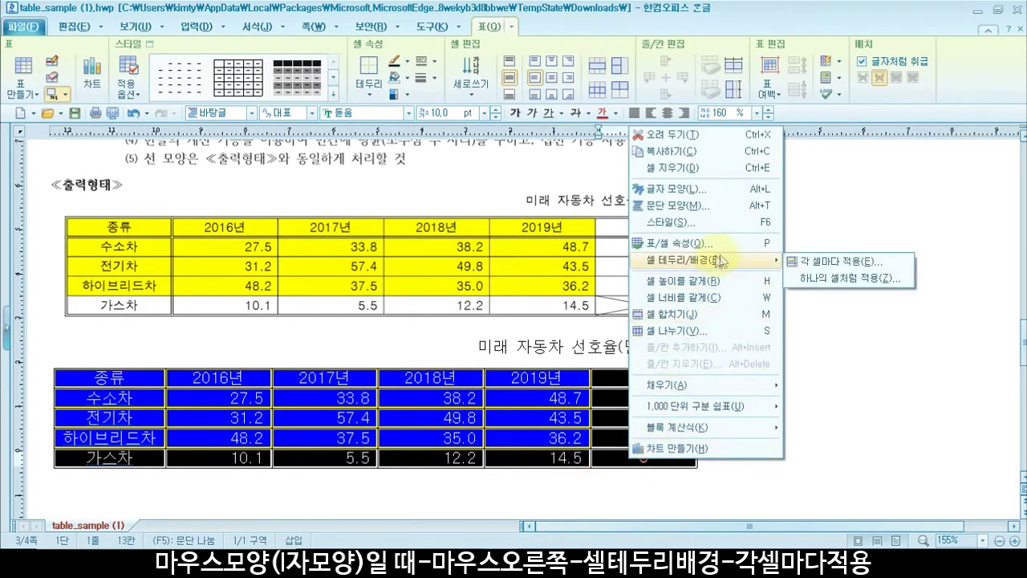
pyautogui.click(845, 259)
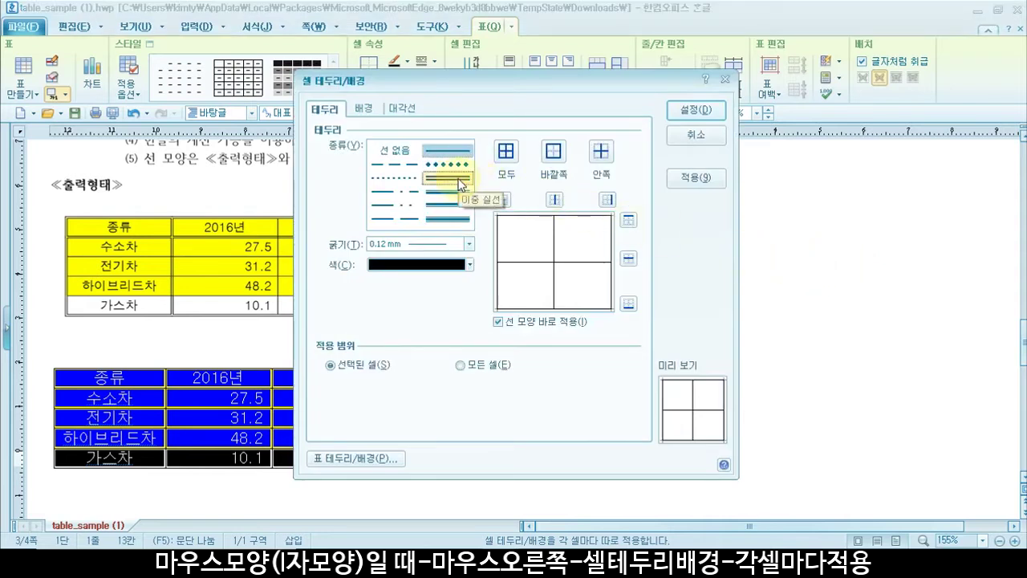
pyautogui.click(460, 183)
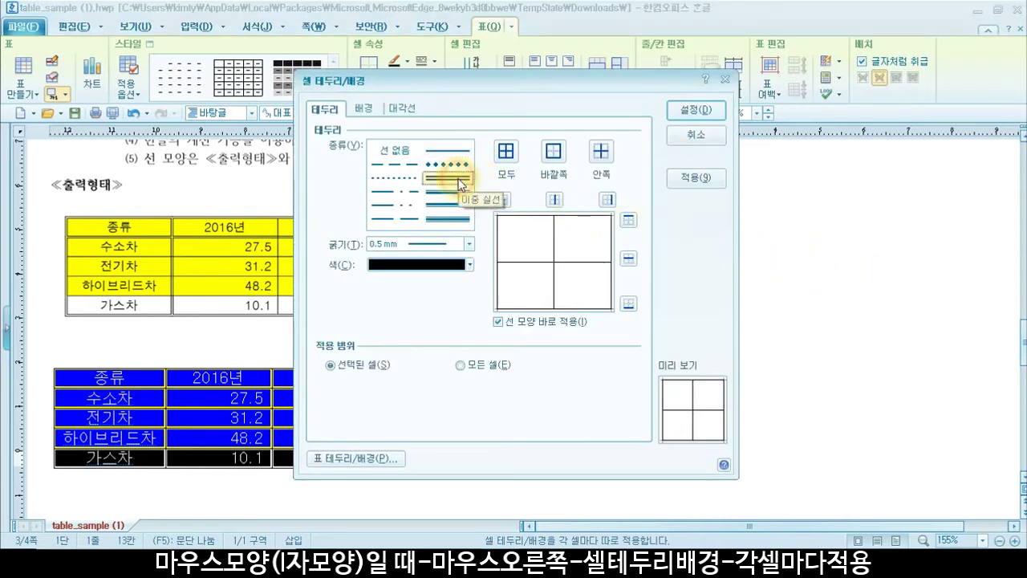
pyautogui.click(557, 156)
pyautogui.click(688, 111)
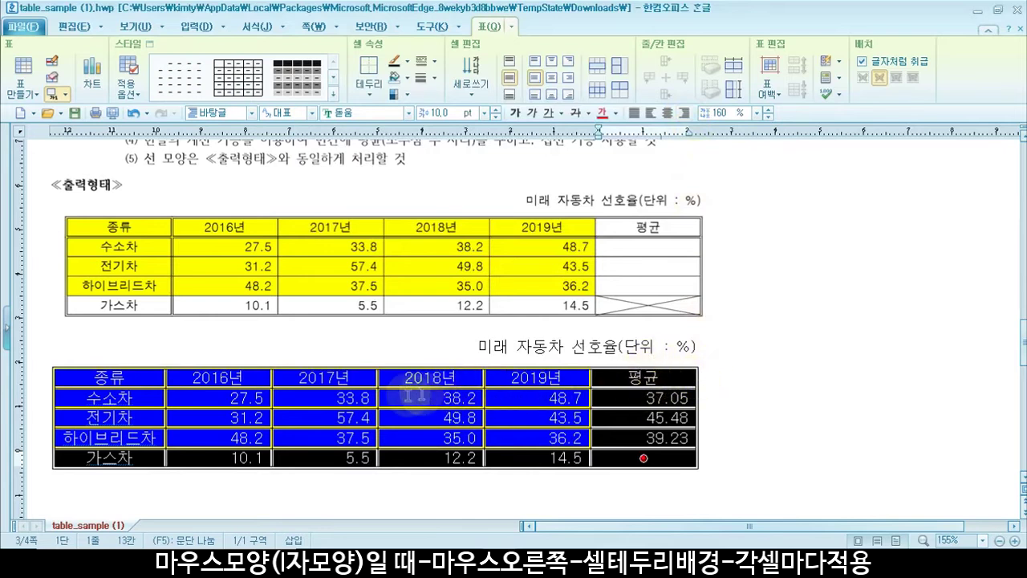
# - Apply a double solid line (이중 실선) to the bottom border of the new table's header row, from 종류 to 평균
pyautogui.moveTo(102, 378); pyautogui.dragTo(643, 378)
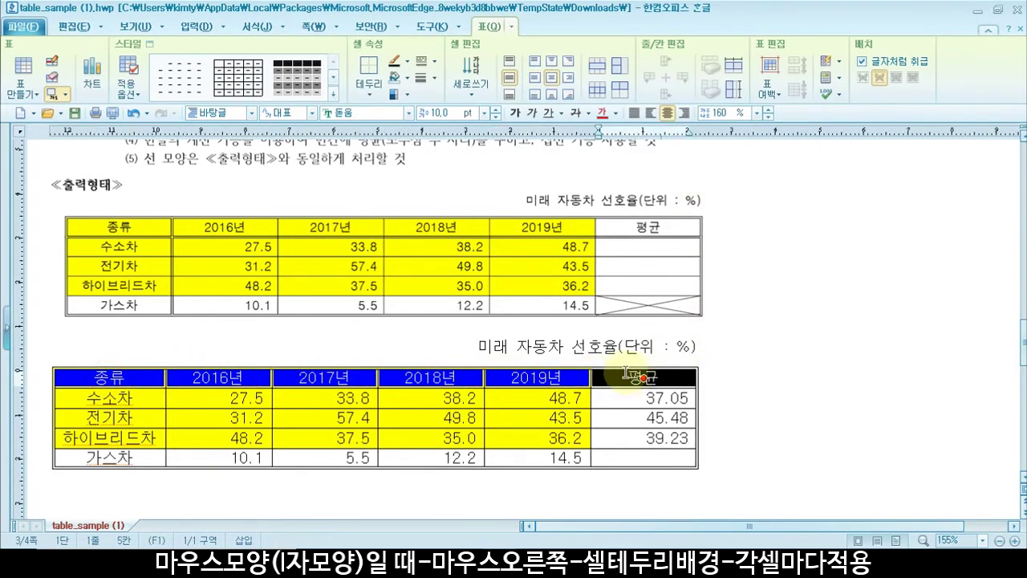
pyautogui.rightClick(643, 377)
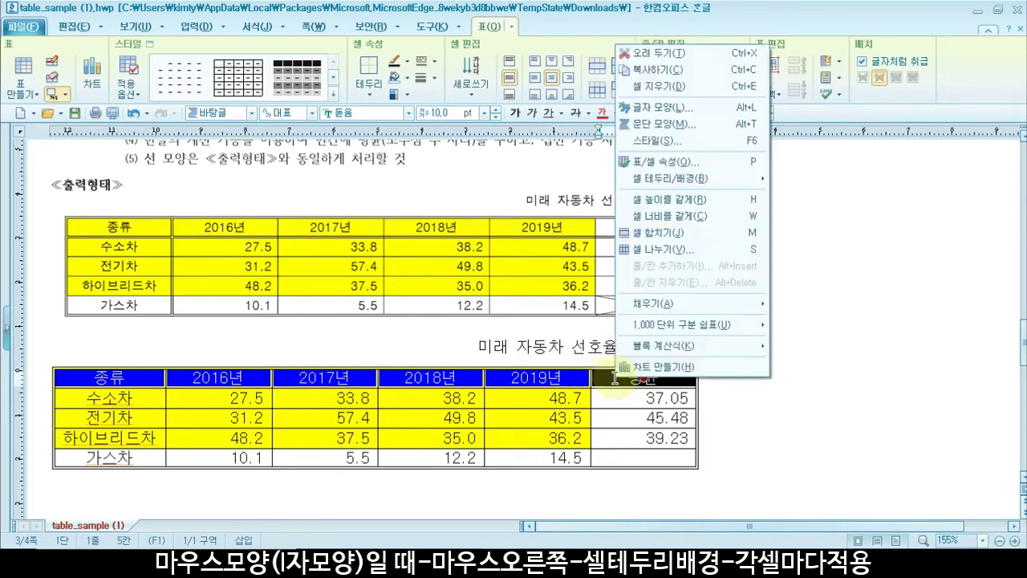
pyautogui.moveTo(680, 178)
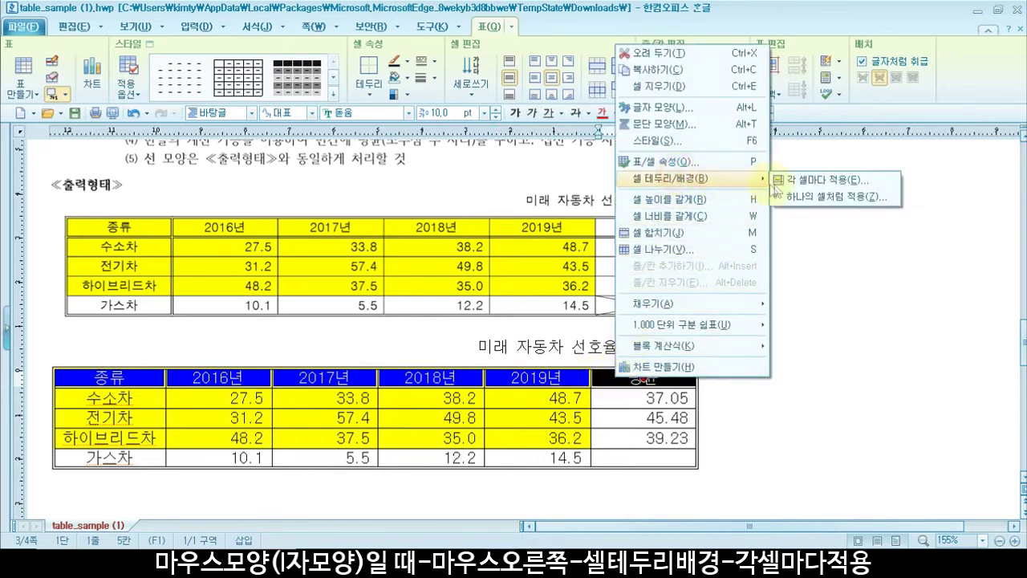
pyautogui.click(811, 180)
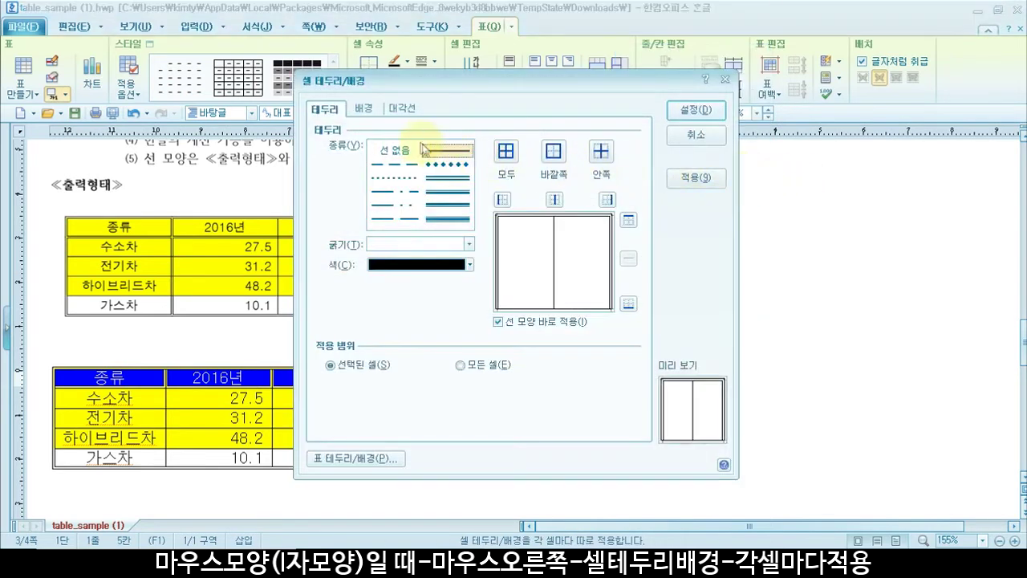
pyautogui.click(450, 181)
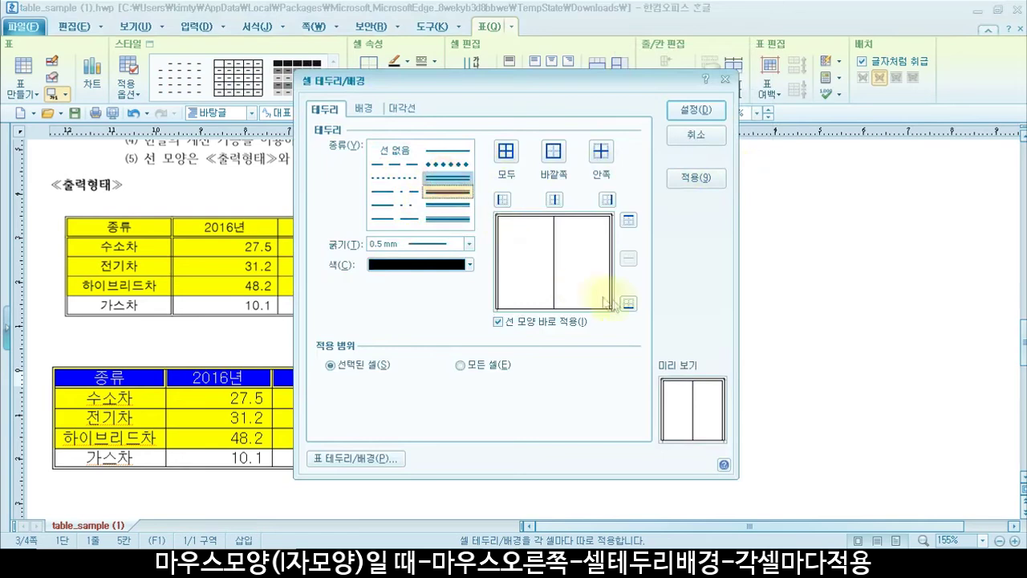
pyautogui.click(628, 305)
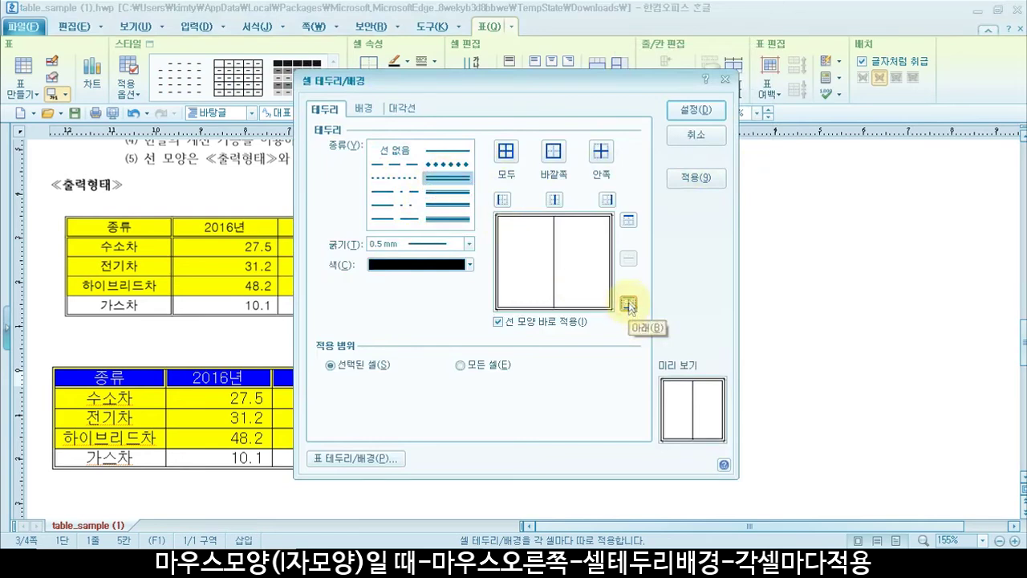
pyautogui.moveTo(566, 82); pyautogui.dragTo(815, 87)
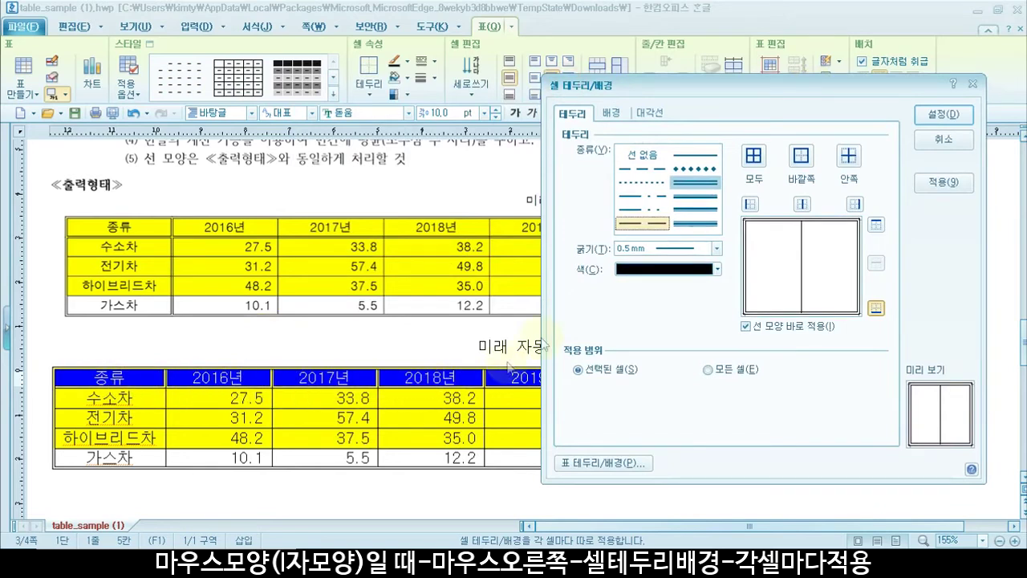
pyautogui.click(696, 195)
pyautogui.click(961, 121)
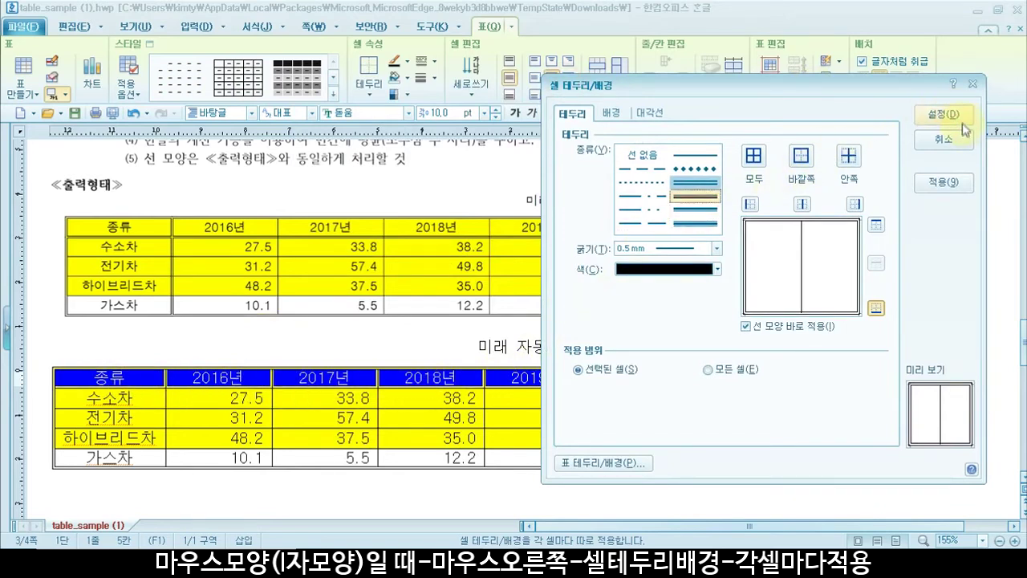
pyautogui.click(917, 408)
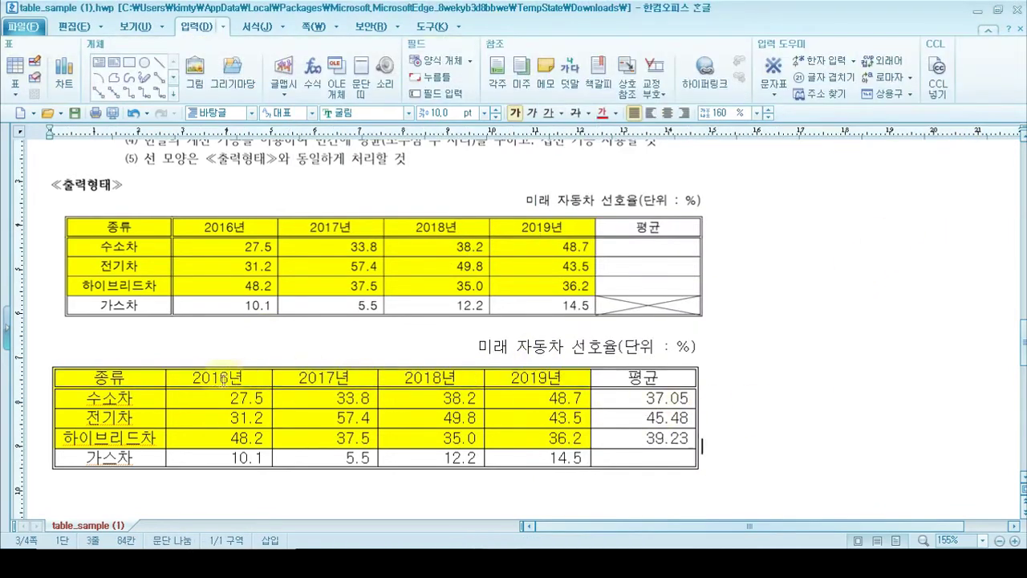
# - Try to apply a double solid line to the right-hand border of the new table's 종류 column
pyautogui.moveTo(121, 373); pyautogui.dragTo(111, 457)
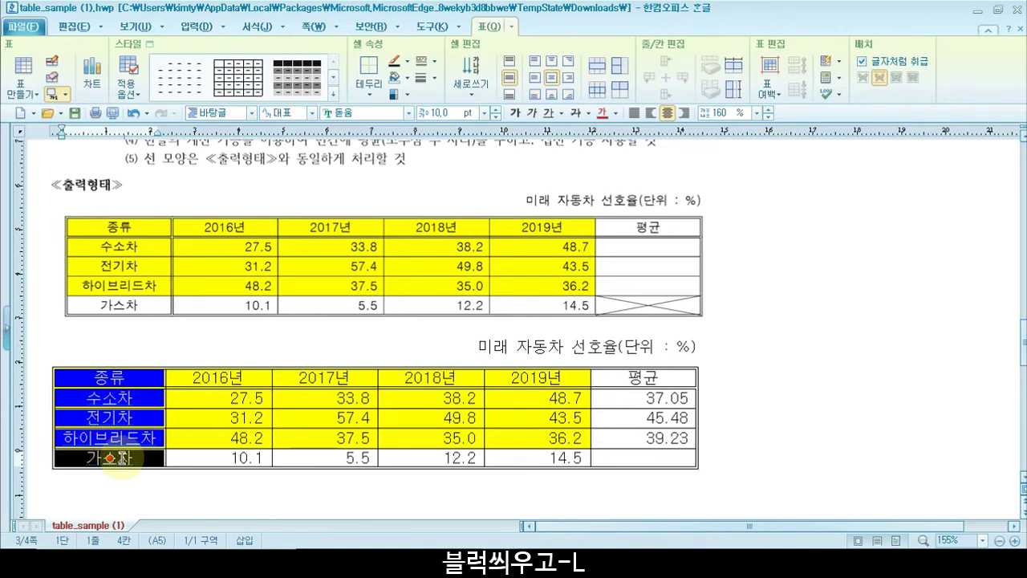
pyautogui.press('l')
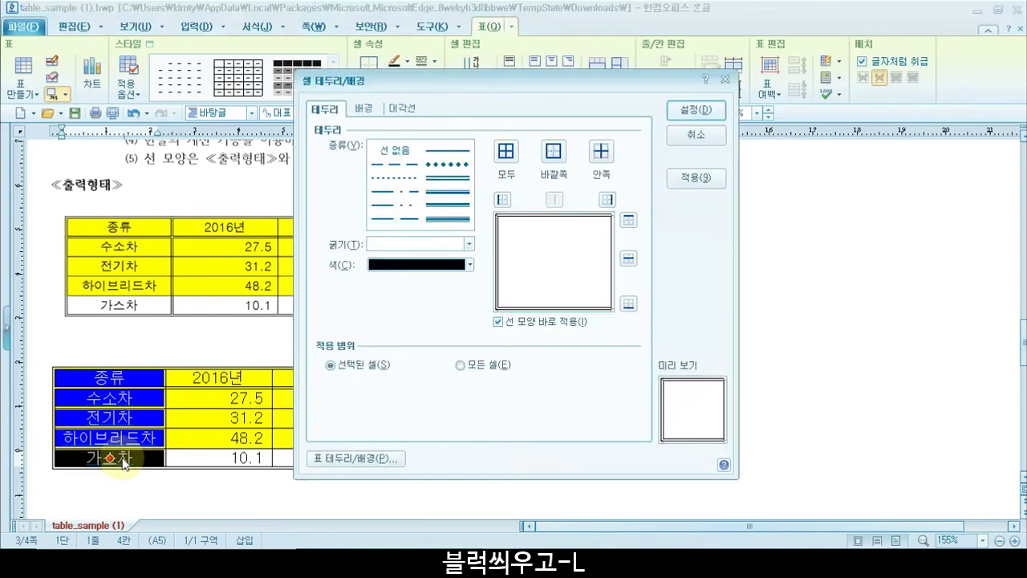
pyautogui.click(456, 183)
pyautogui.click(610, 200)
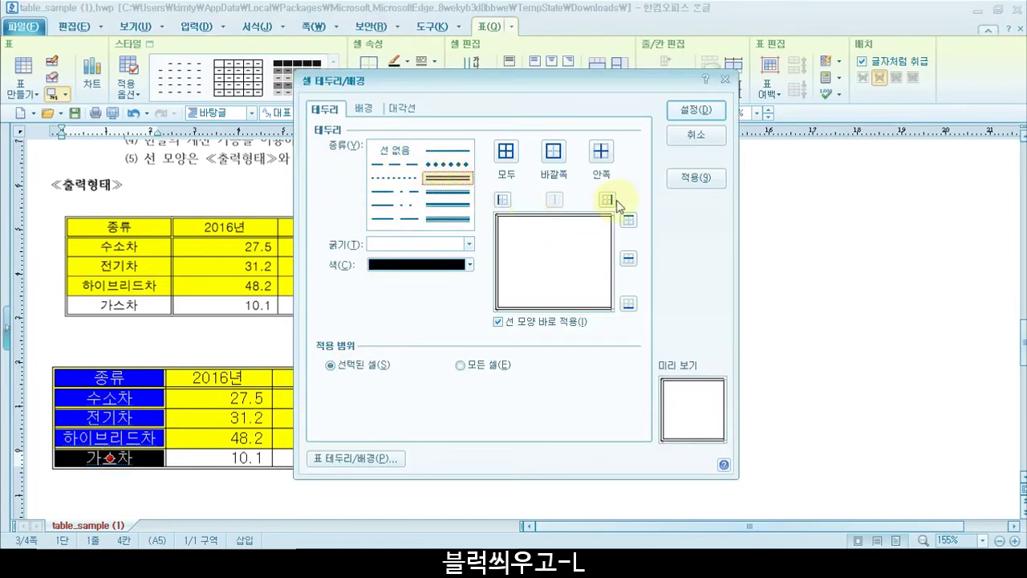
pyautogui.click(712, 111)
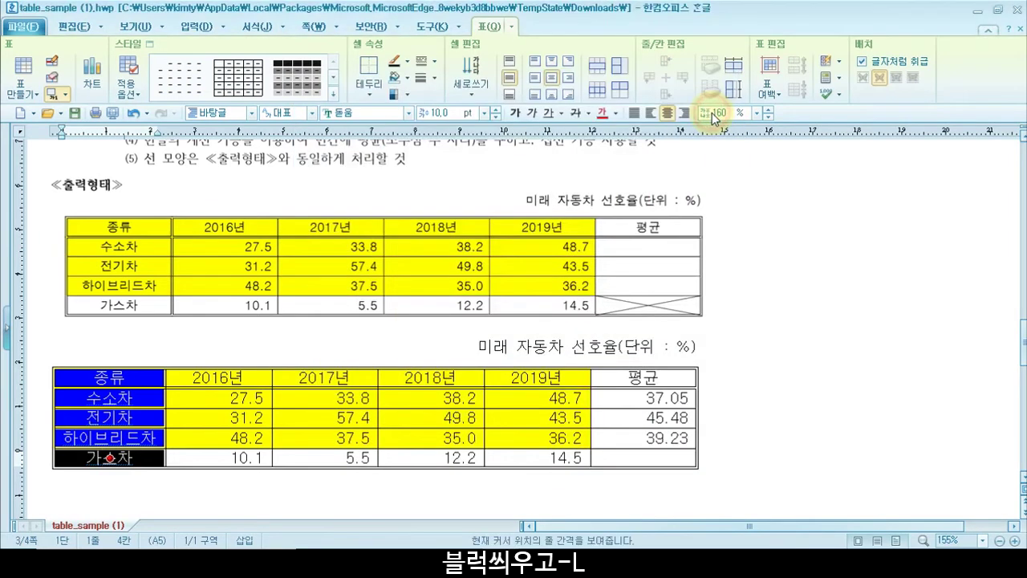
pyautogui.click(738, 357)
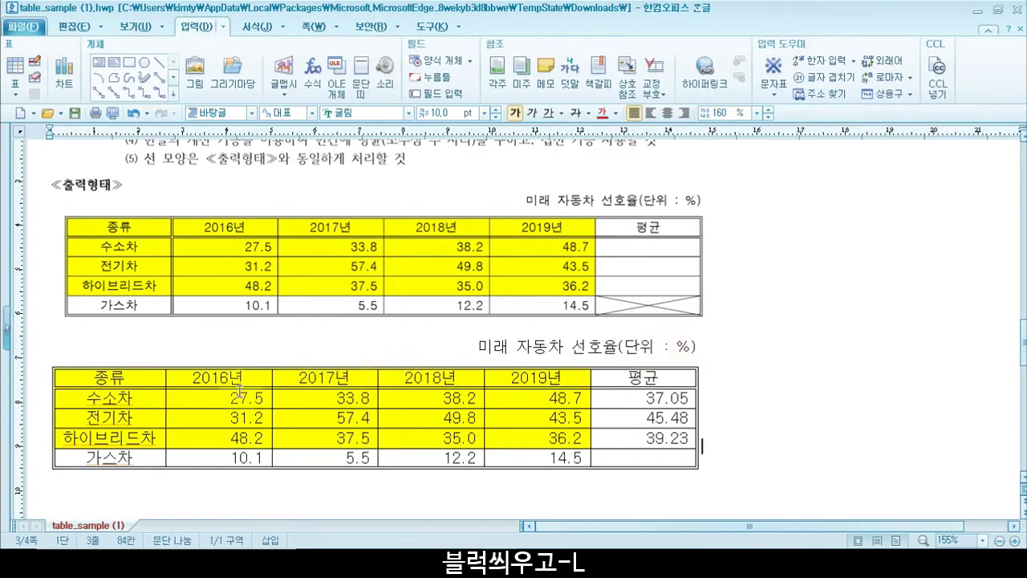
# - Apply a double solid line to the right-hand border of the new table's first column, from 종류 to 가스차
pyautogui.moveTo(132, 373); pyautogui.dragTo(131, 464)
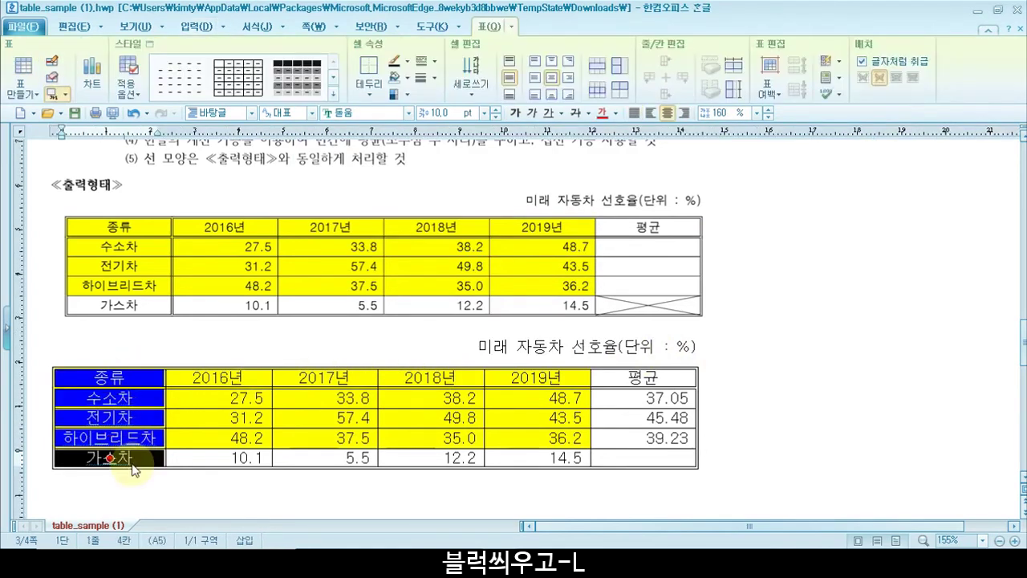
pyautogui.press('l')
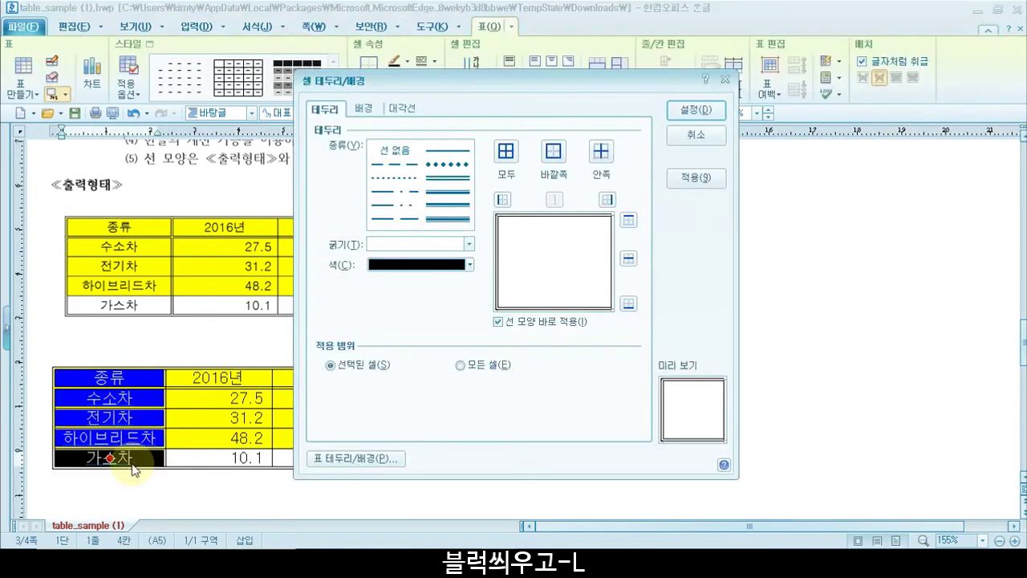
pyautogui.click(454, 178)
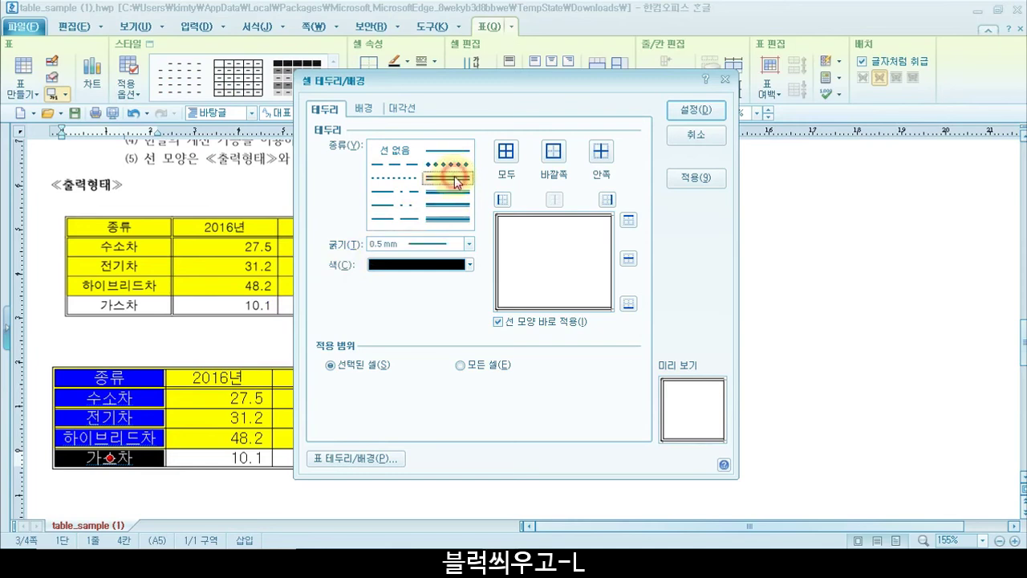
pyautogui.click(607, 207)
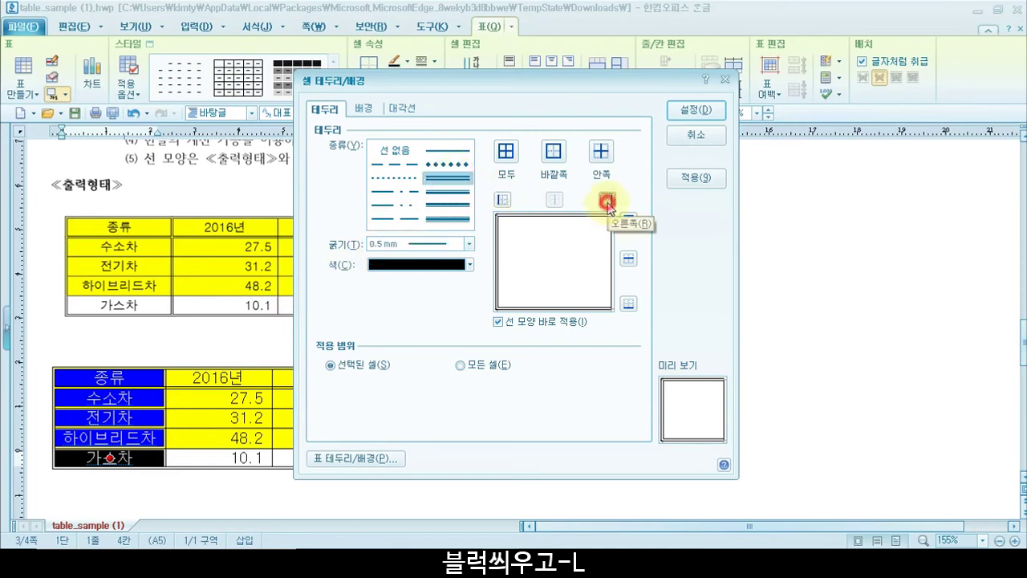
pyautogui.click(695, 111)
pyautogui.click(738, 329)
# - Add both diagonal lines (\ and / 대각선) to the empty 평균 cell of the new table's 가스차 row, forming an X
pyautogui.scroll(3, 739, 329)
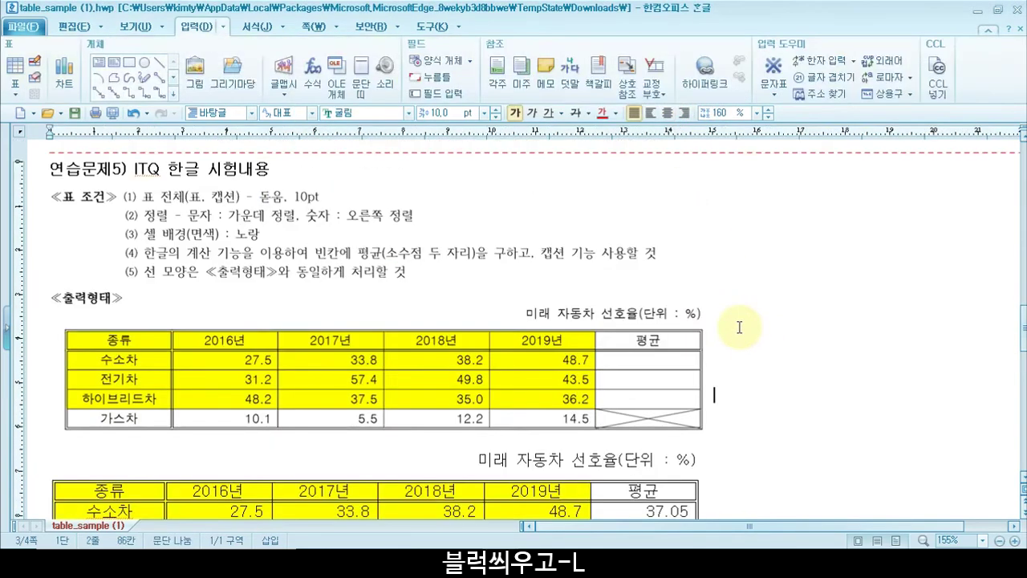
pyautogui.scroll(-4, 739, 326)
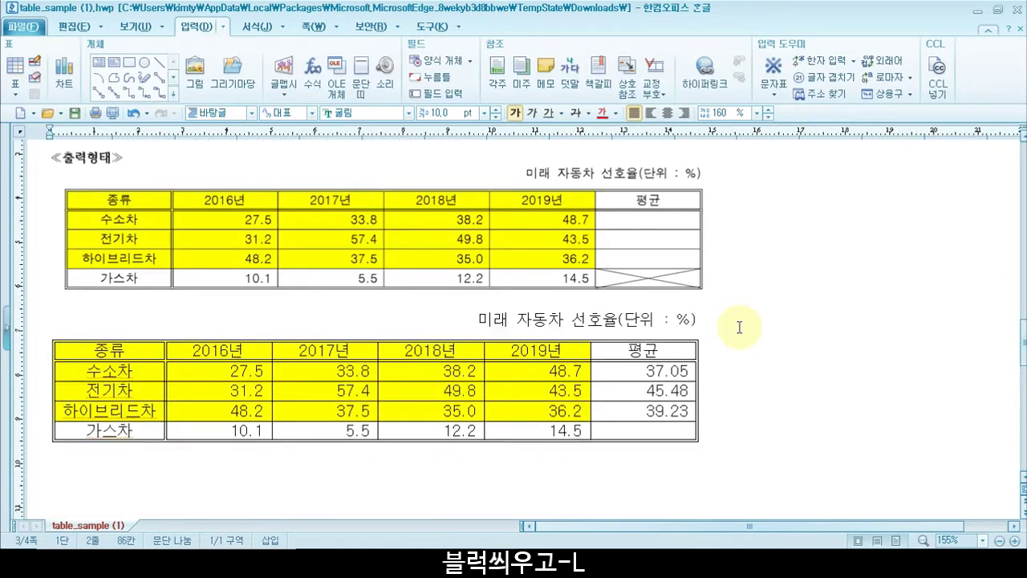
pyautogui.click(626, 434)
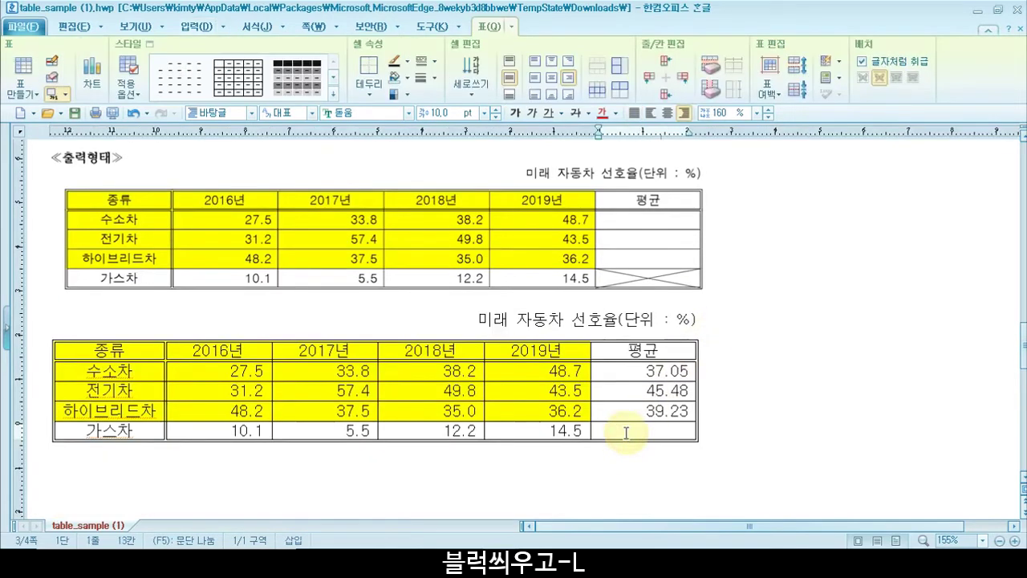
pyautogui.moveTo(626, 434)
pyautogui.mouseDown()
pyautogui.moveTo(631, 398)
pyautogui.moveTo(631, 423)
pyautogui.moveTo(644, 431)
pyautogui.mouseUp()
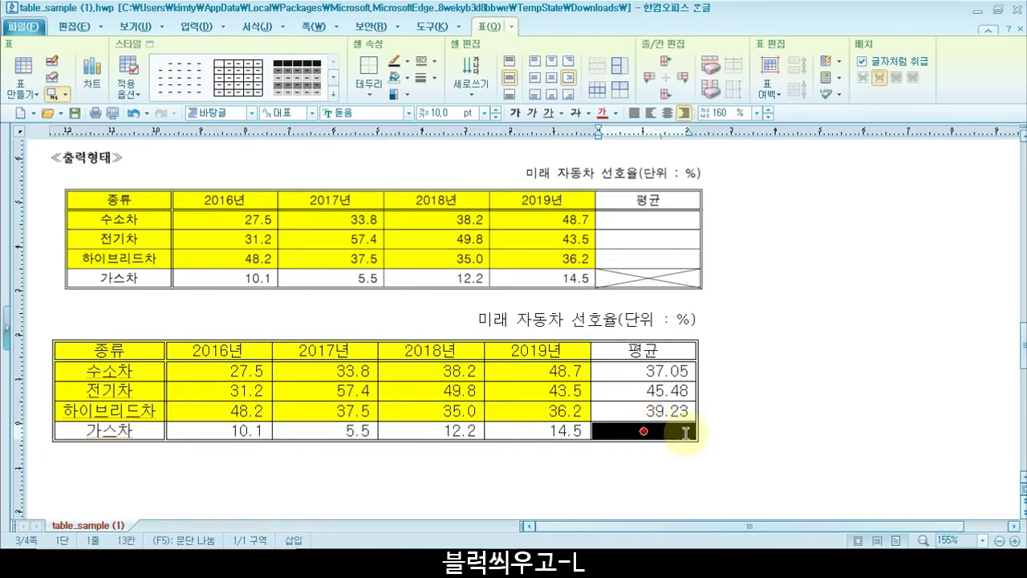
pyautogui.press('l')
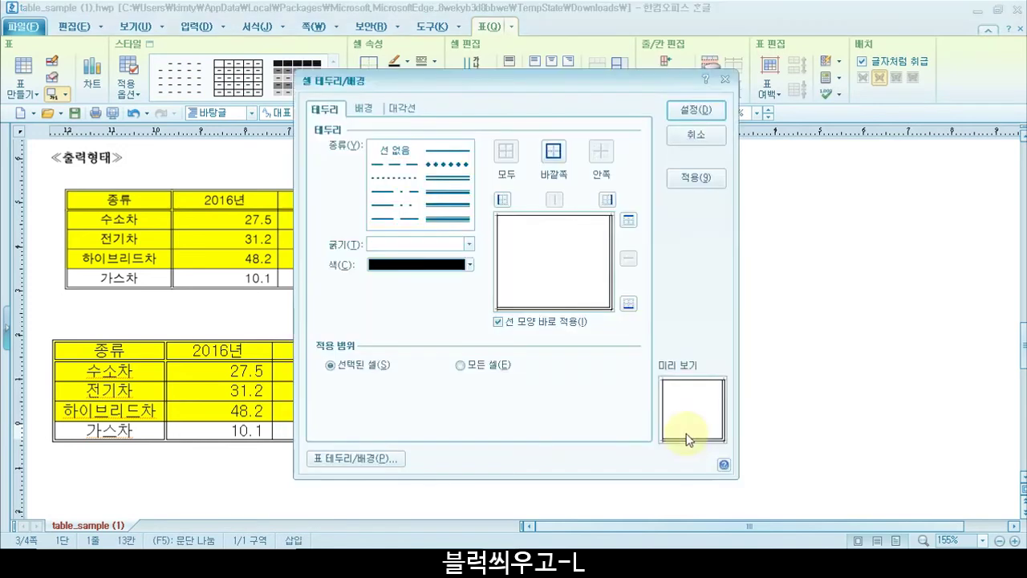
pyautogui.click(403, 108)
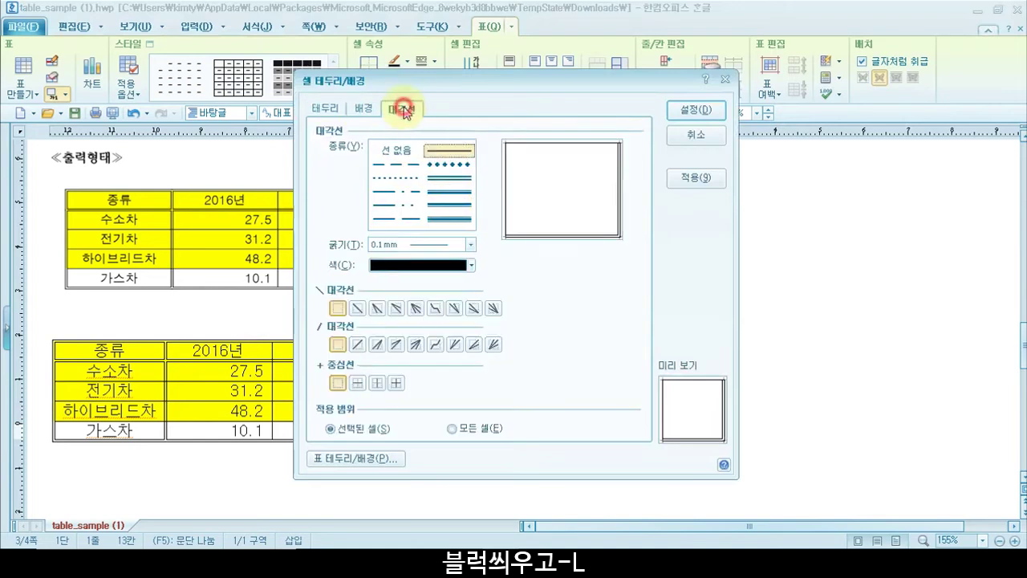
pyautogui.click(358, 308)
pyautogui.click(357, 344)
pyautogui.click(687, 109)
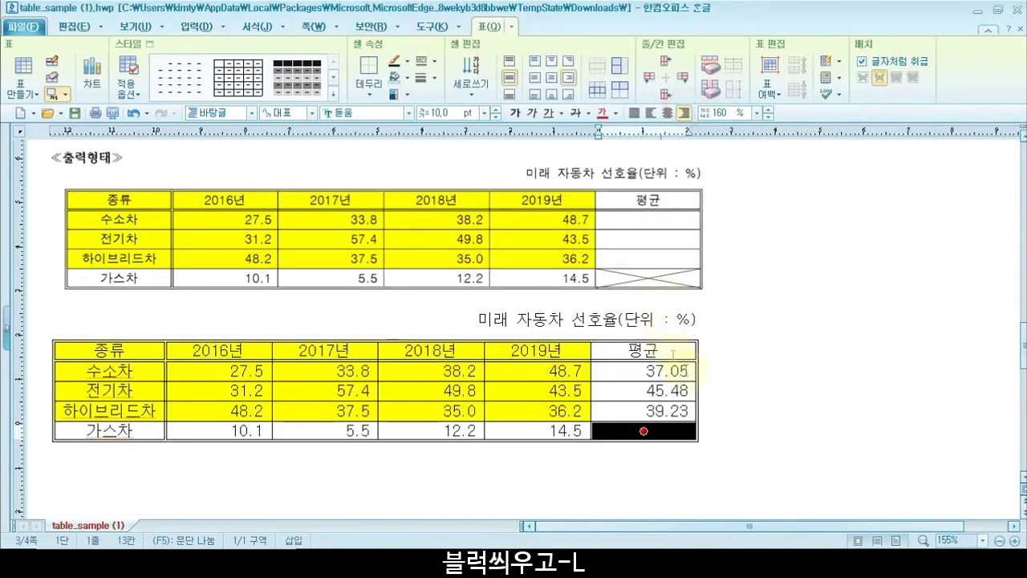
pyautogui.click(755, 390)
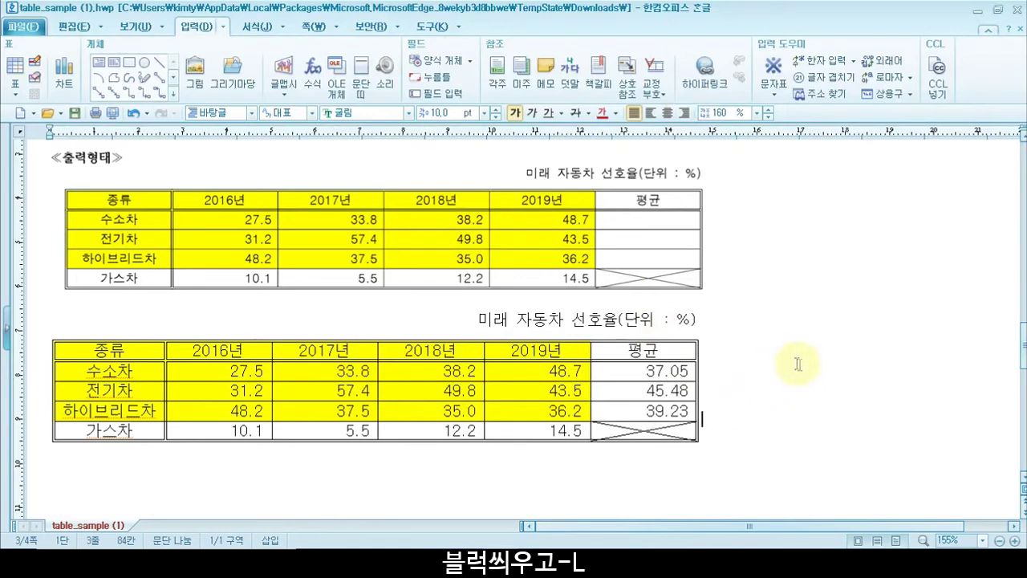
# - Insert a table of 4 rows and 5 columns, treated as a character (글자처럼 취급), below exercise 6's sample table
pyautogui.scroll(-10, 773, 342)
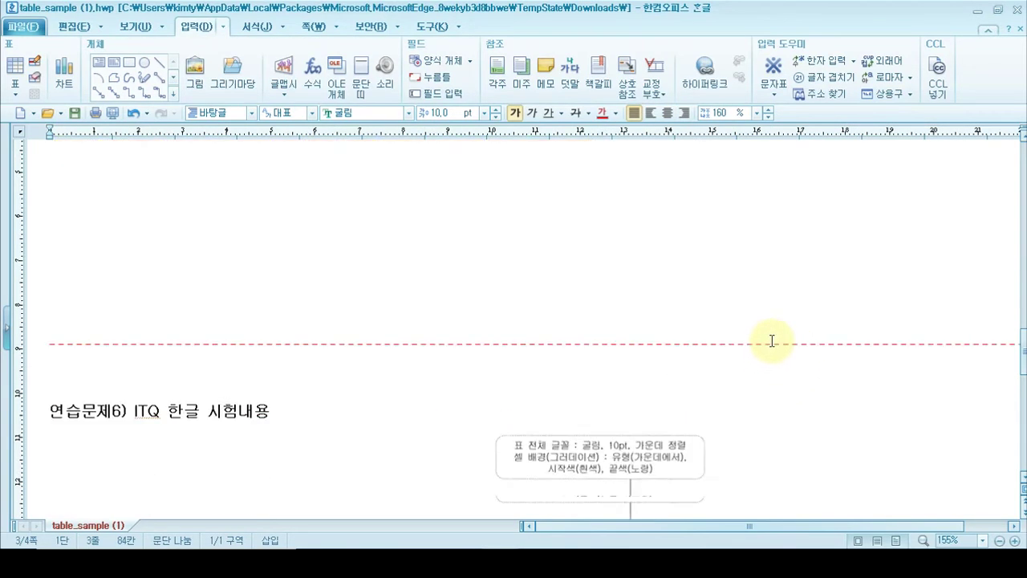
pyautogui.scroll(-2, 773, 341)
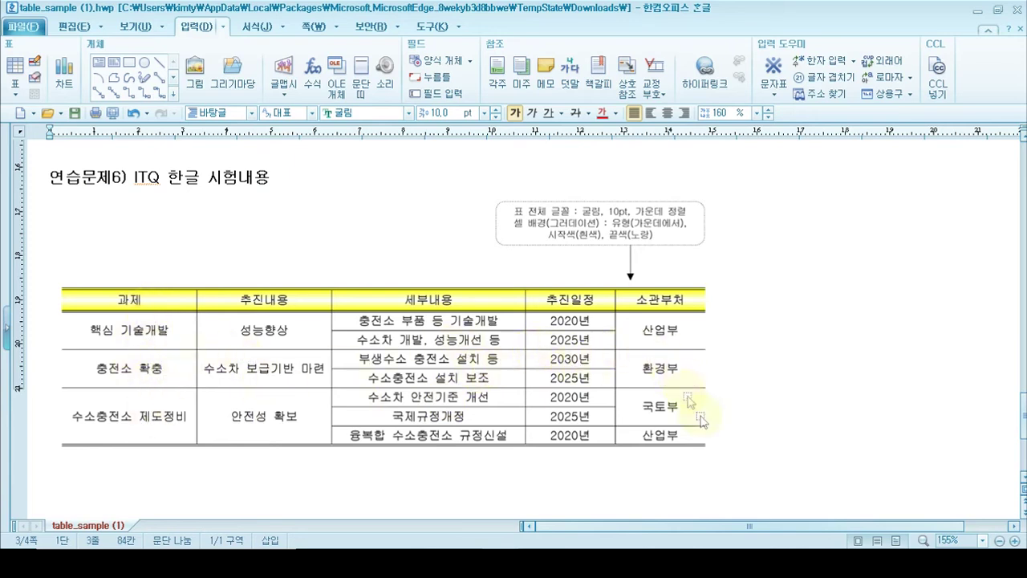
pyautogui.click(765, 416)
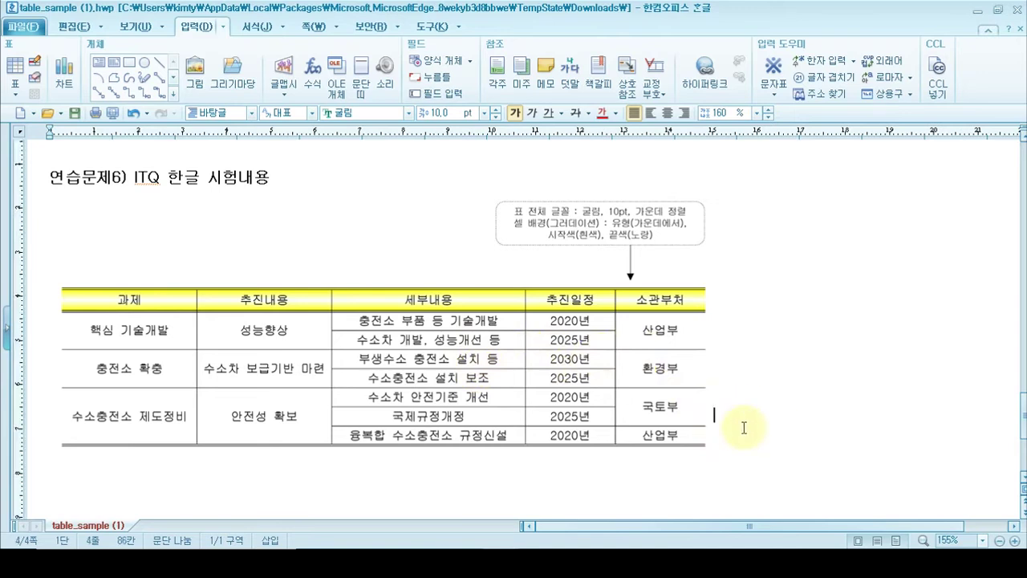
pyautogui.press('Return')
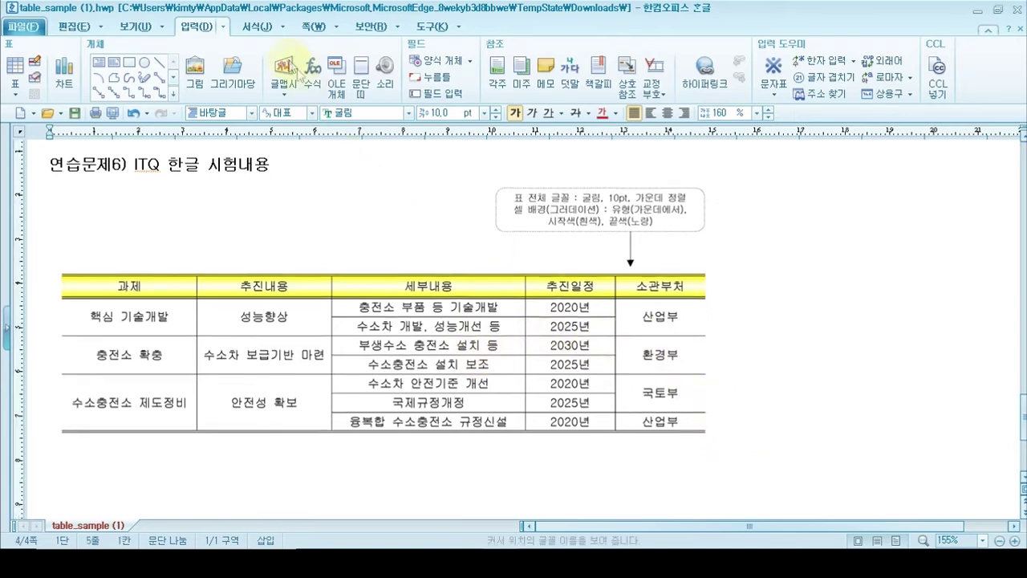
pyautogui.scroll(-2, 120, 64)
pyautogui.click(12, 65)
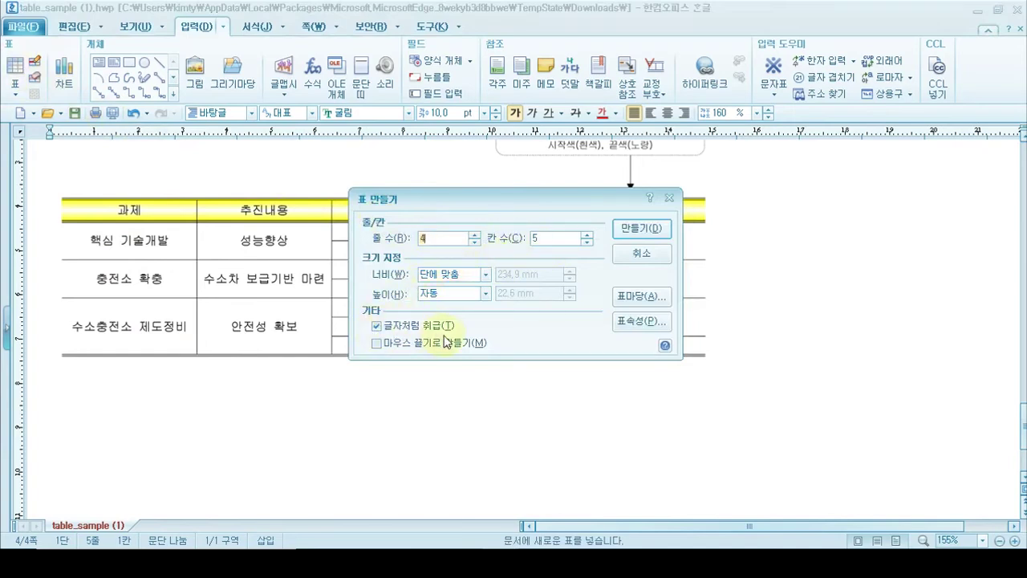
pyautogui.click(640, 233)
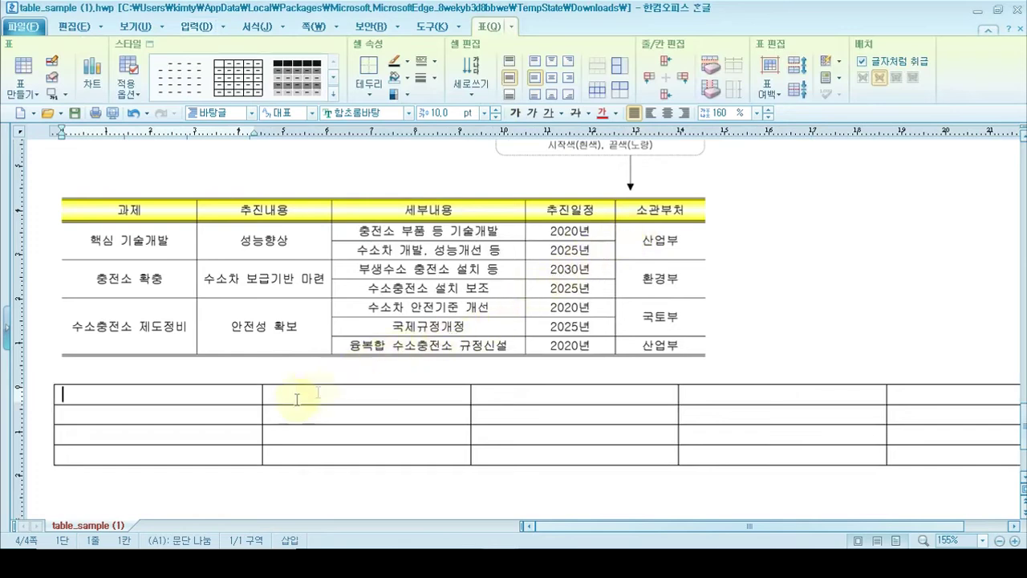
# - Narrow all columns of exercise 6's new table evenly until the table is about as wide as the sample
pyautogui.moveTo(230, 397); pyautogui.dragTo(836, 486)
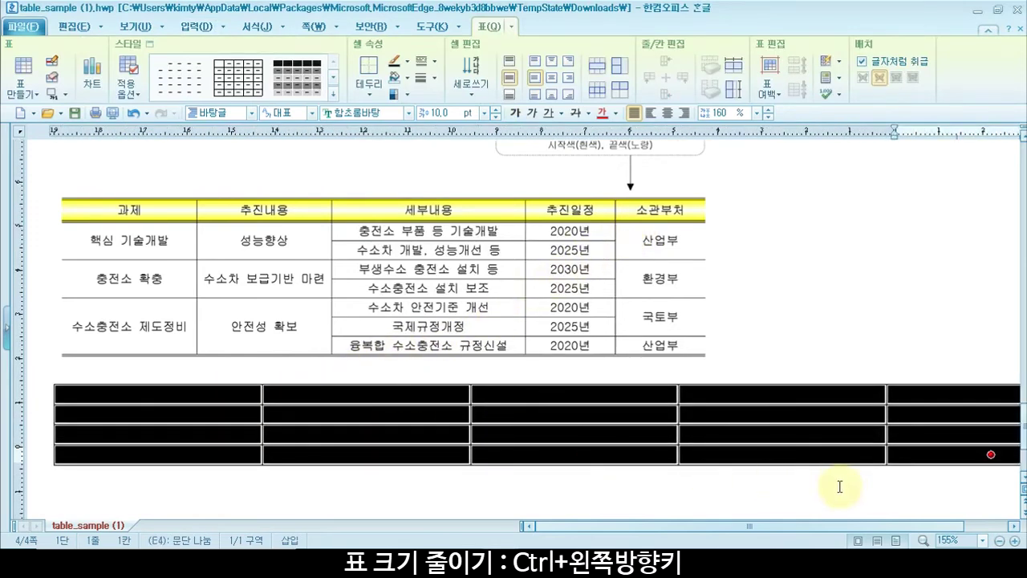
pyautogui.hotkey('ctrl', 'Left')
pyautogui.hotkey('ctrl', 'Left')
pyautogui.hotkey('ctrl', 'Left')
pyautogui.hotkey('ctrl', 'Left')
pyautogui.hotkey('ctrl', 'Left')
pyautogui.hotkey('ctrl', 'Left')
pyautogui.hotkey('ctrl', 'Left')
pyautogui.hotkey('ctrl', 'Left')
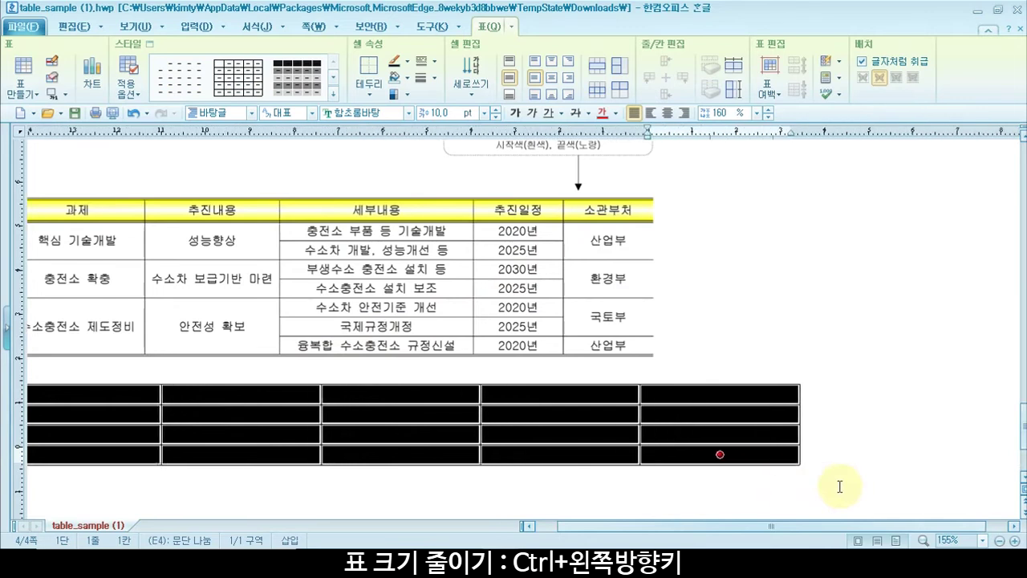
pyautogui.hotkey('ctrl', 'Left')
pyautogui.hotkey('ctrl', 'Left')
pyautogui.hotkey('ctrl', 'Left')
pyautogui.hotkey('ctrl', 'Left')
pyautogui.hotkey('ctrl', 'Left')
pyautogui.hotkey('ctrl', 'Left')
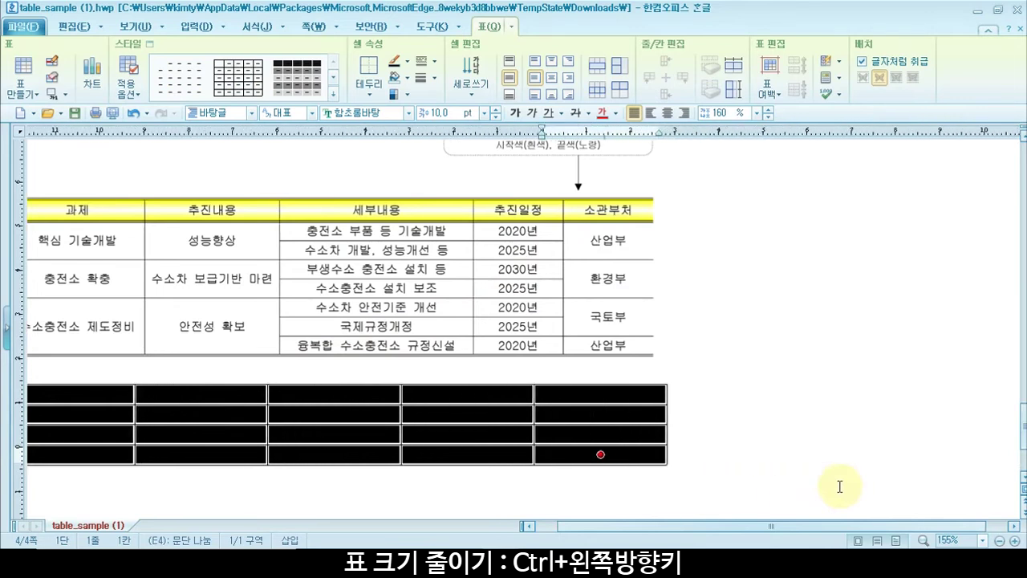
# - Split the third-column cells in the second and third rows of exercise 6's new table into 2 rows each
pyautogui.moveTo(792, 525); pyautogui.dragTo(706, 516)
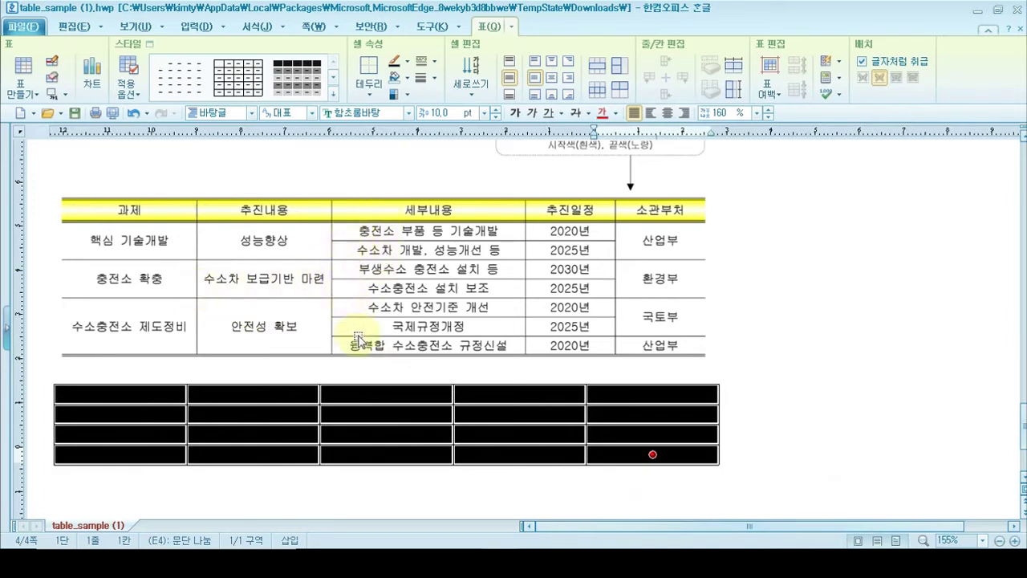
pyautogui.click(362, 418)
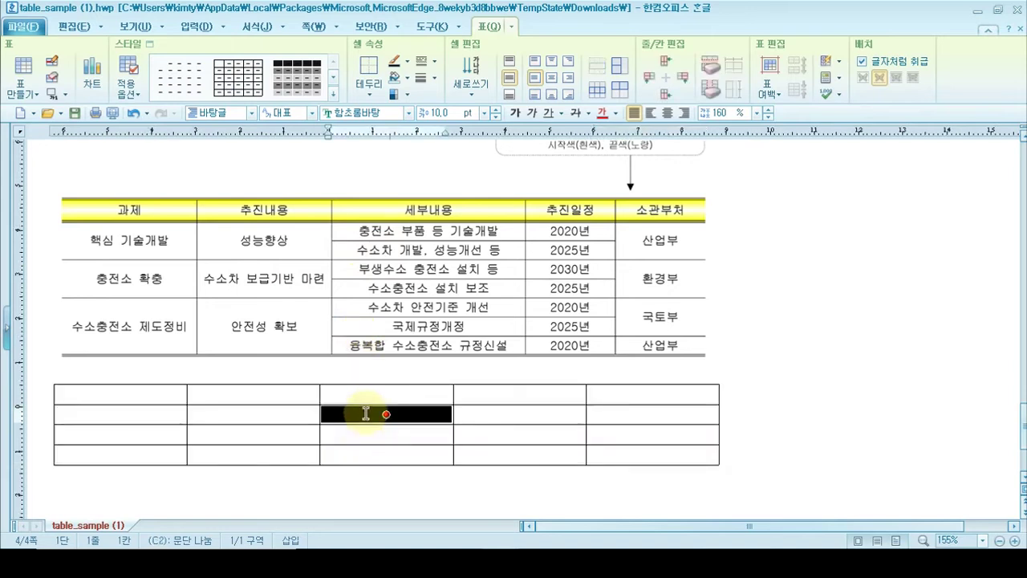
pyautogui.rightClick(365, 414)
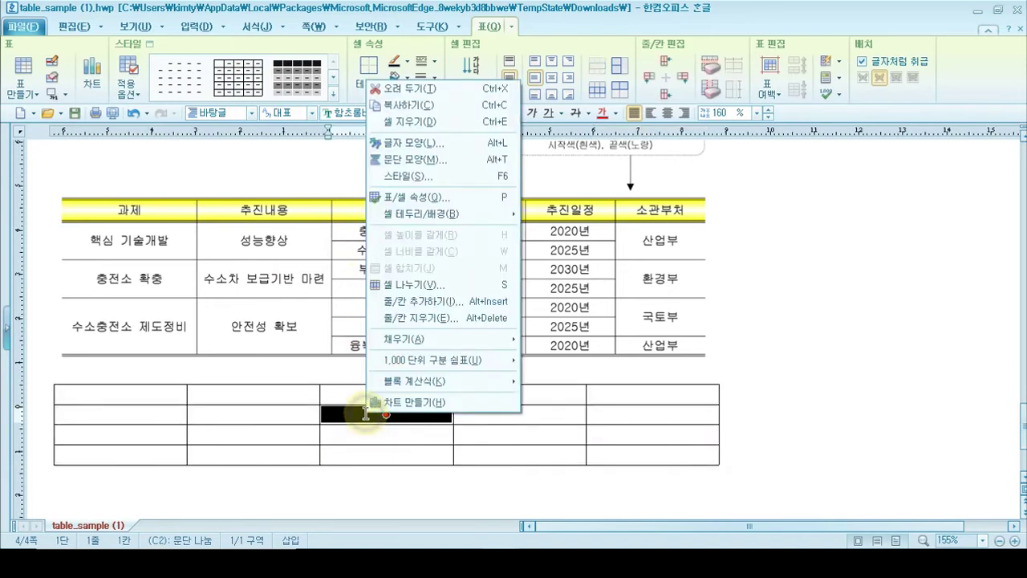
pyautogui.click(437, 286)
pyautogui.click(435, 276)
pyautogui.click(604, 241)
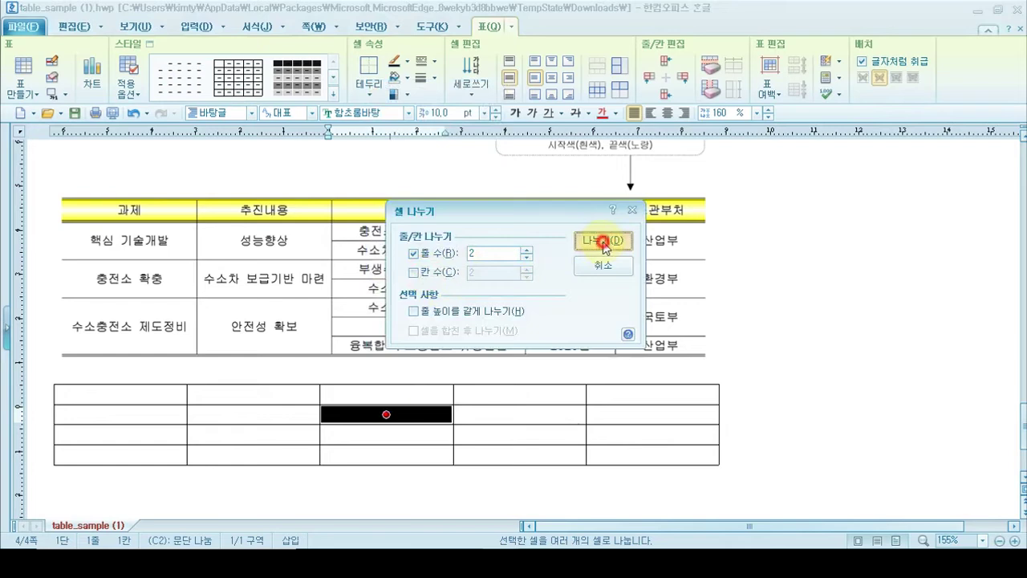
pyautogui.click(376, 456)
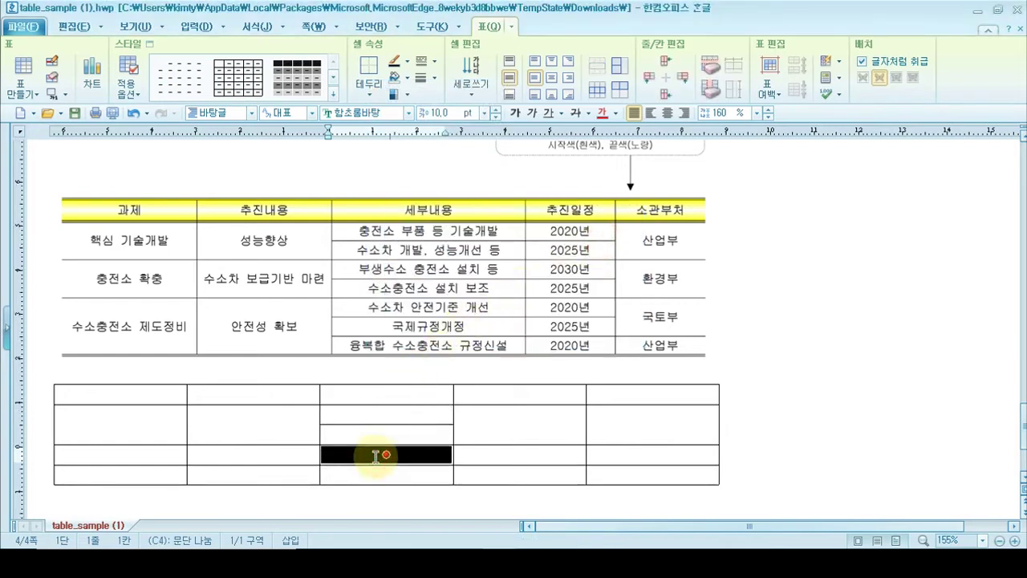
pyautogui.rightClick(375, 454)
pyautogui.click(448, 327)
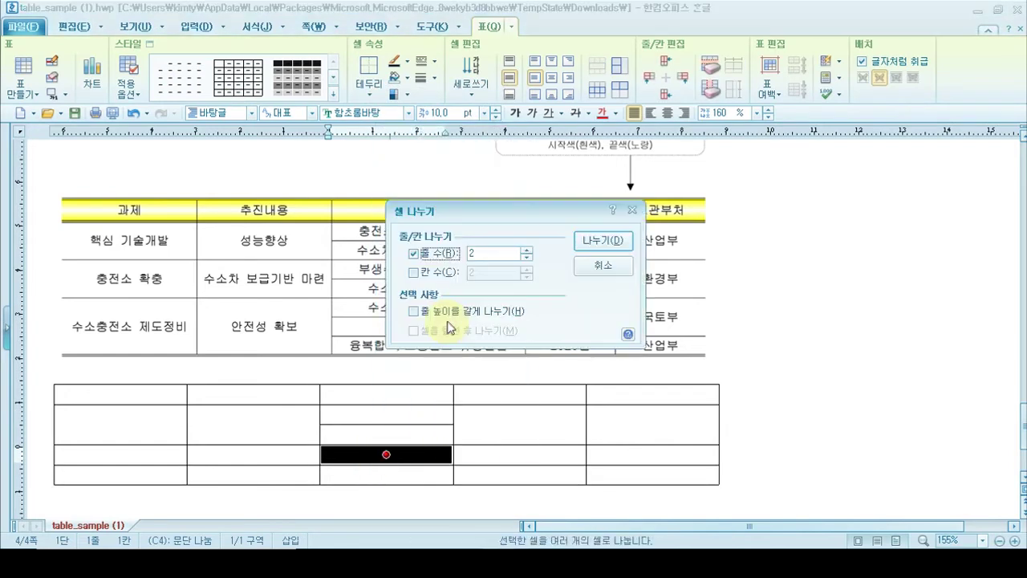
pyautogui.click(616, 243)
# - Split the third column's bottom cell in the new table into 3 rows
pyautogui.click(366, 496)
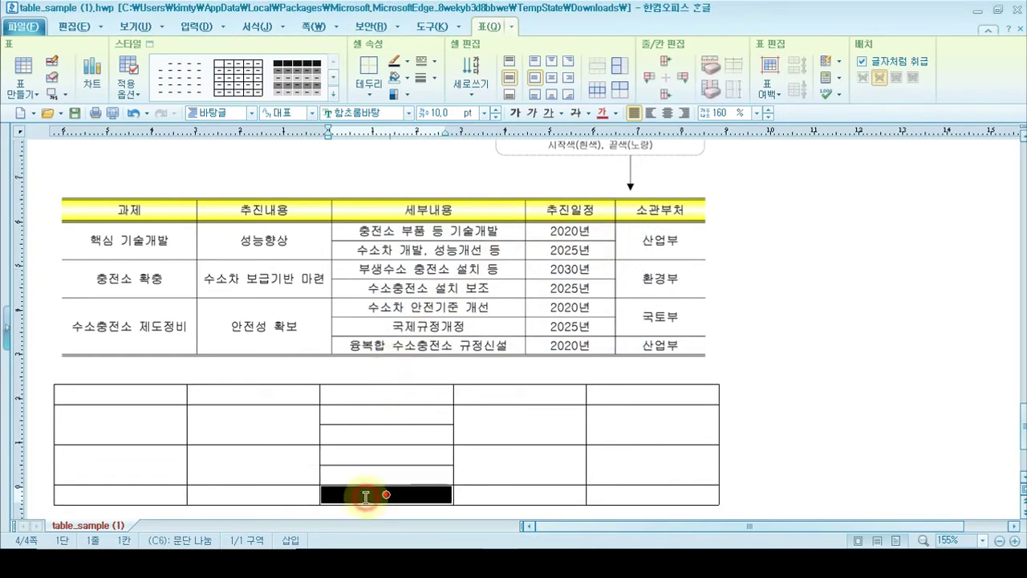
pyautogui.rightClick(365, 496)
pyautogui.click(421, 367)
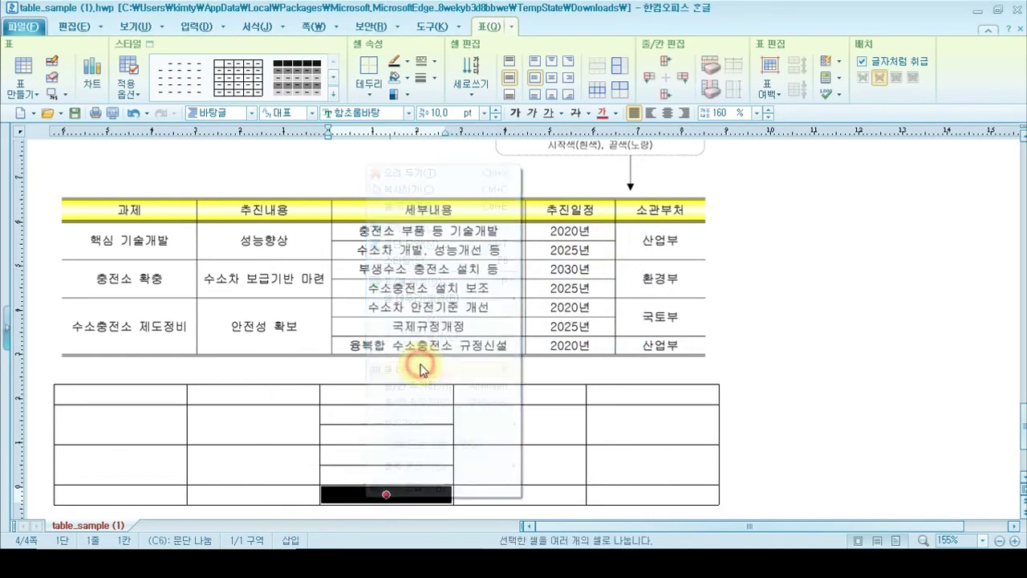
pyautogui.click(528, 252)
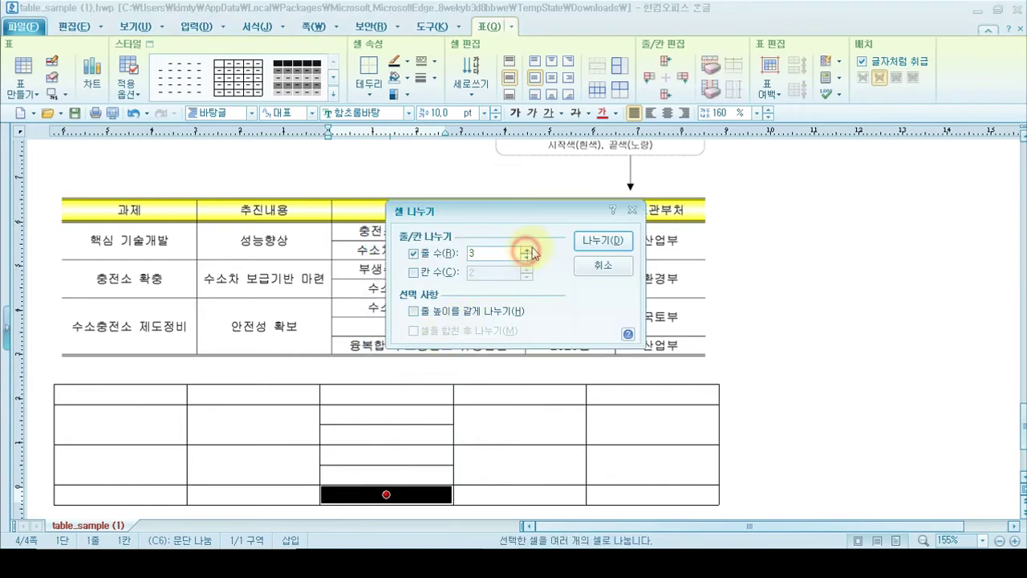
pyautogui.click(603, 240)
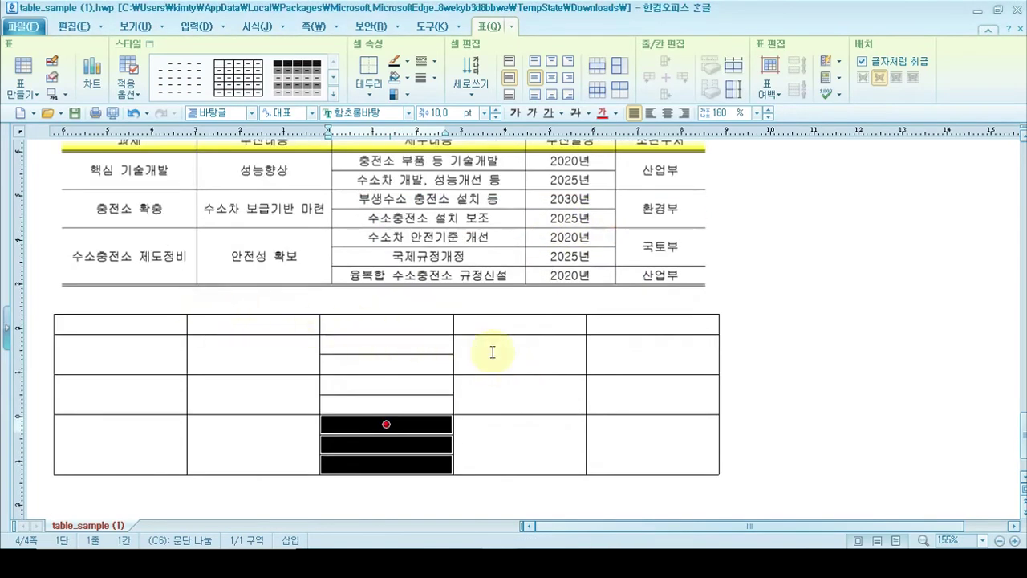
# - Split the fourth-column cells beside the first two divided groups of the third column into 2 rows each
pyautogui.click(493, 352)
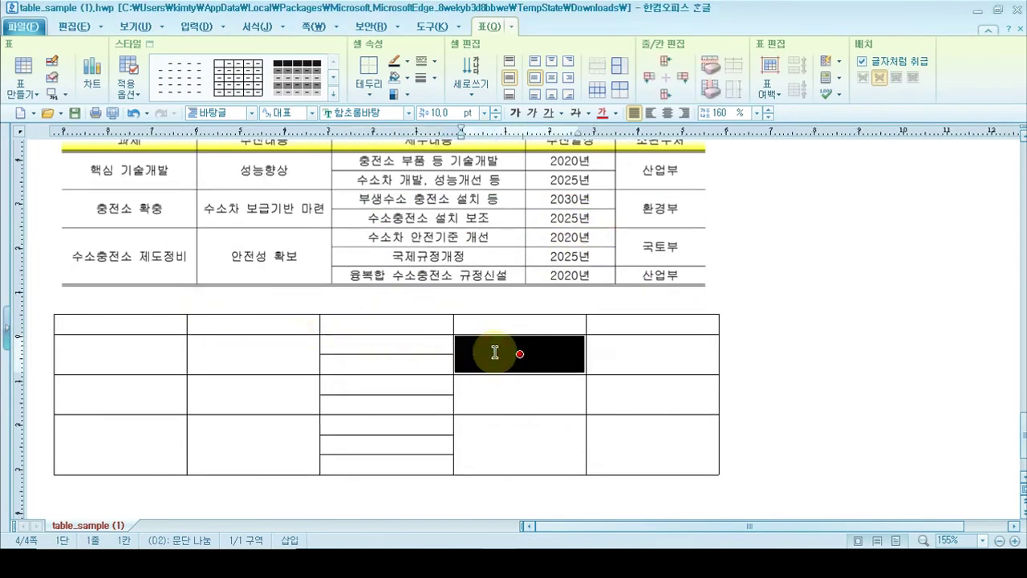
pyautogui.rightClick(495, 353)
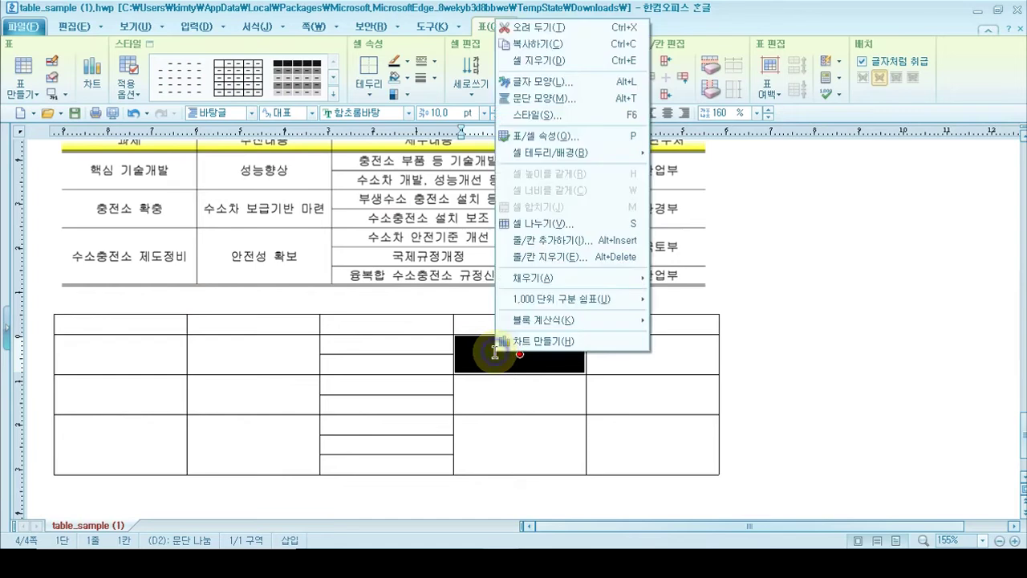
pyautogui.click(577, 233)
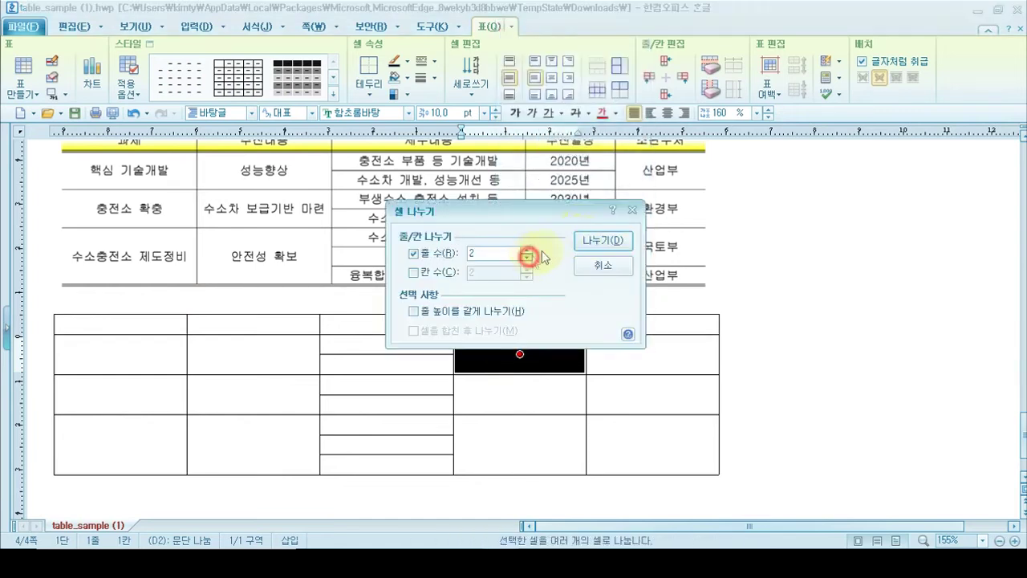
pyautogui.click(602, 240)
pyautogui.click(519, 393)
pyautogui.rightClick(518, 397)
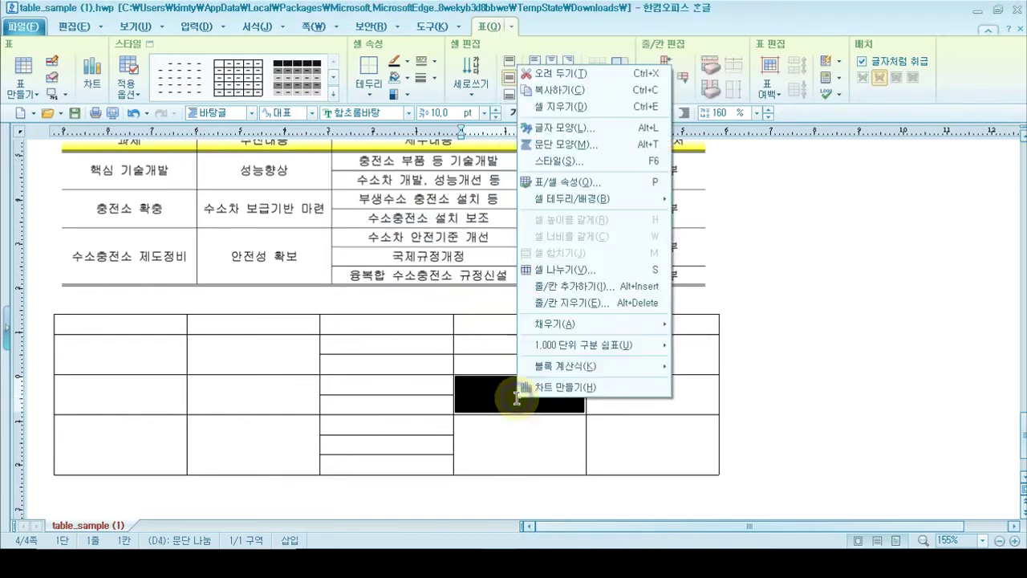
pyautogui.click(561, 270)
pyautogui.click(613, 233)
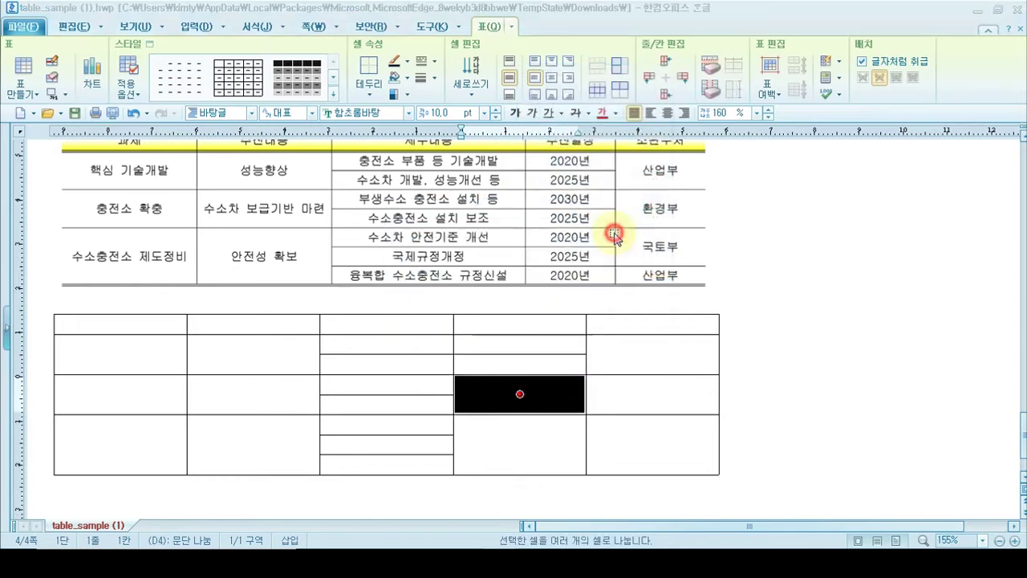
# - Split the fourth column's bottom cell in the new table into 3 rows
pyautogui.click(493, 433)
pyautogui.rightClick(494, 435)
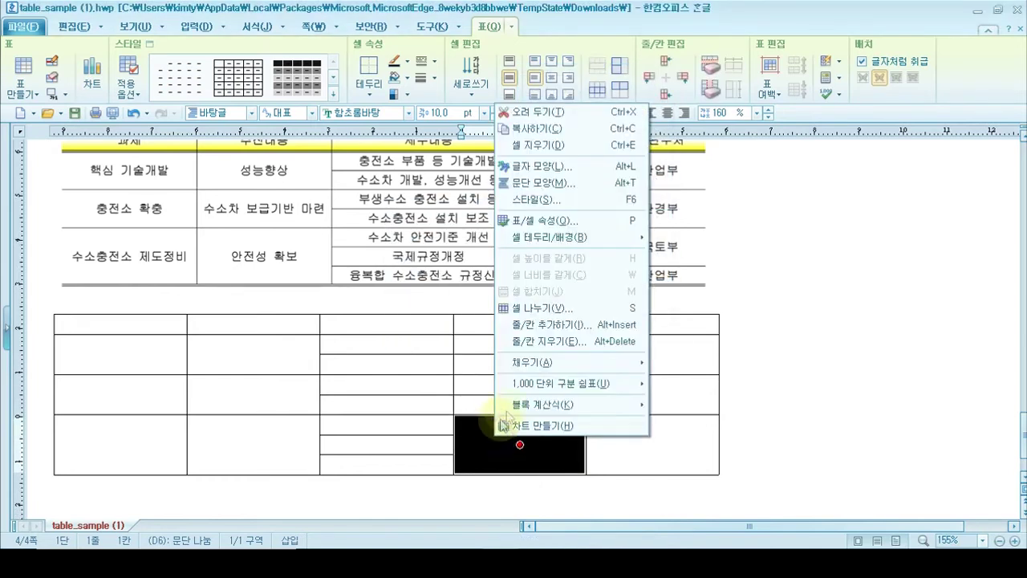
pyautogui.click(548, 308)
pyautogui.click(526, 250)
pyautogui.click(603, 240)
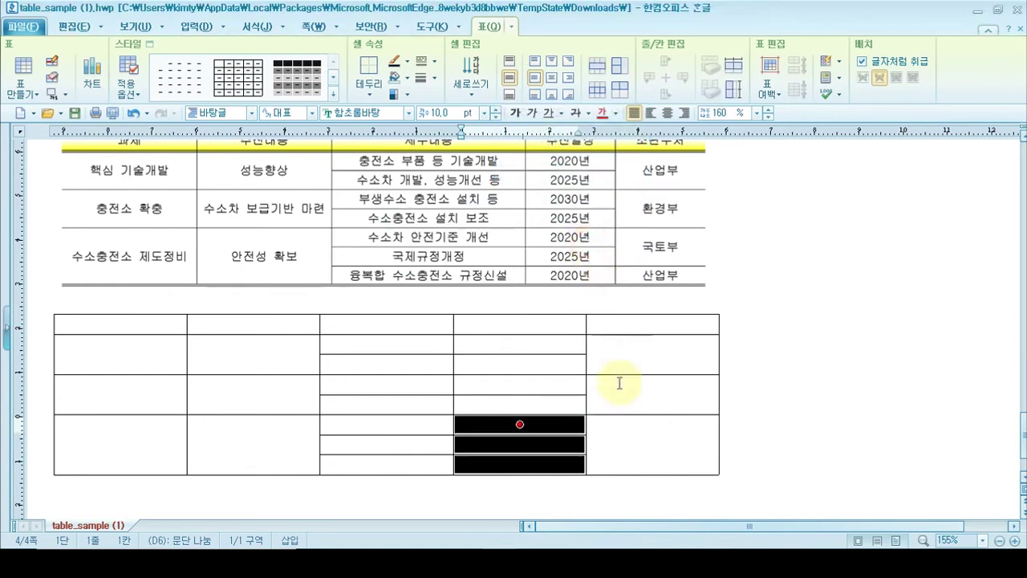
# - Split the fifth column's bottom cell into 2 rows and place the cursor in the table's first header cell
pyautogui.click(655, 444)
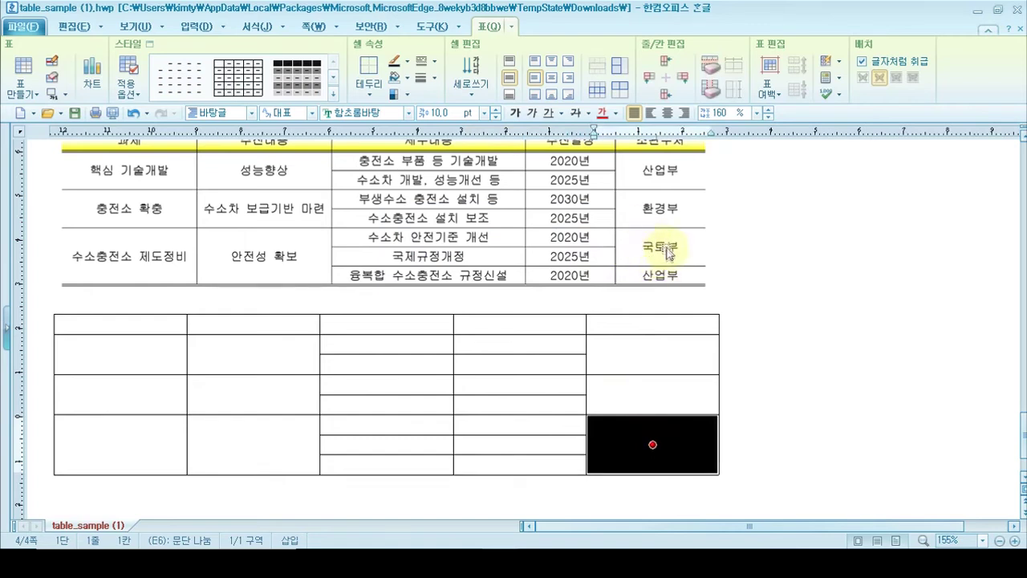
pyautogui.rightClick(642, 445)
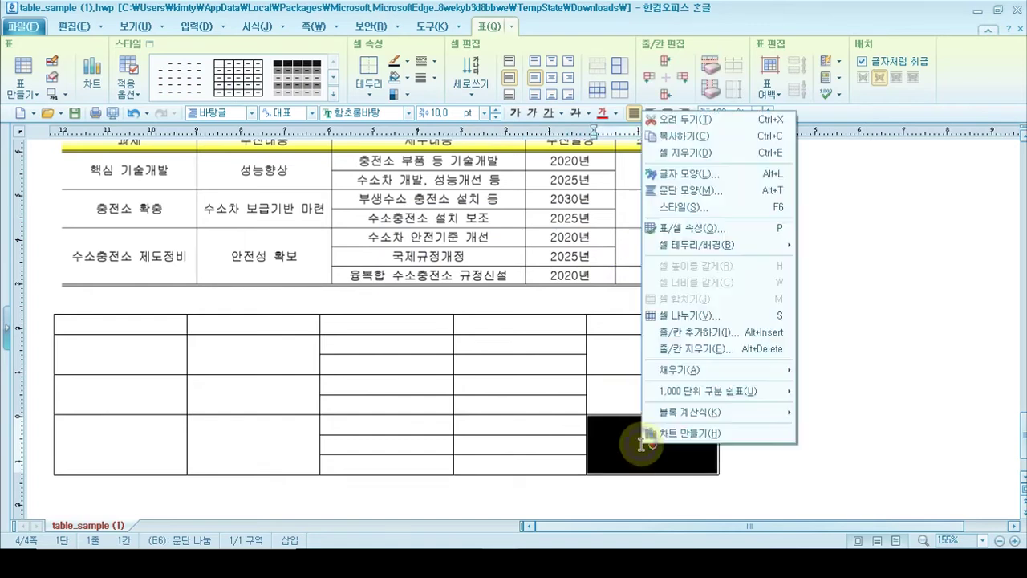
pyautogui.click(678, 315)
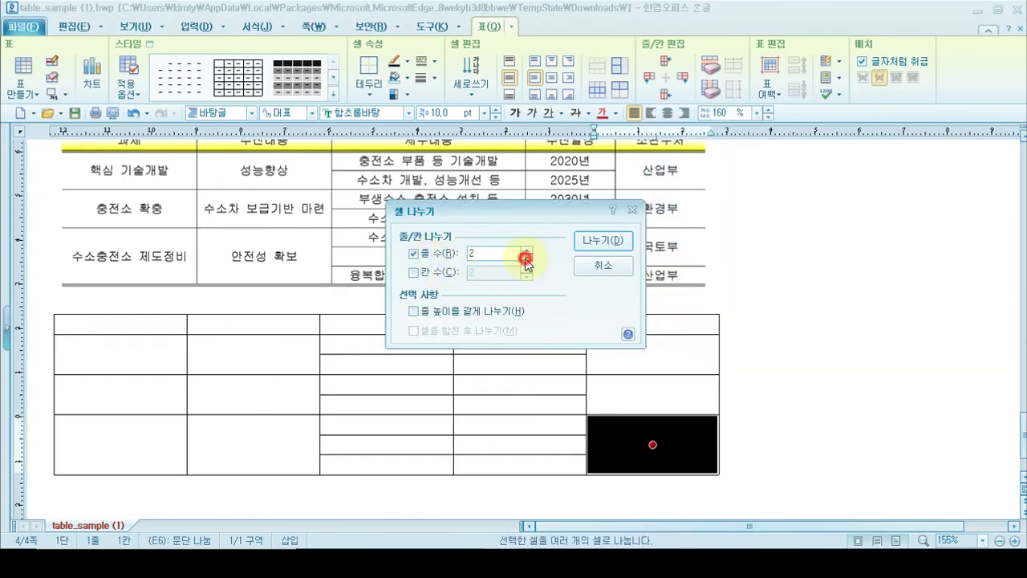
pyautogui.click(603, 241)
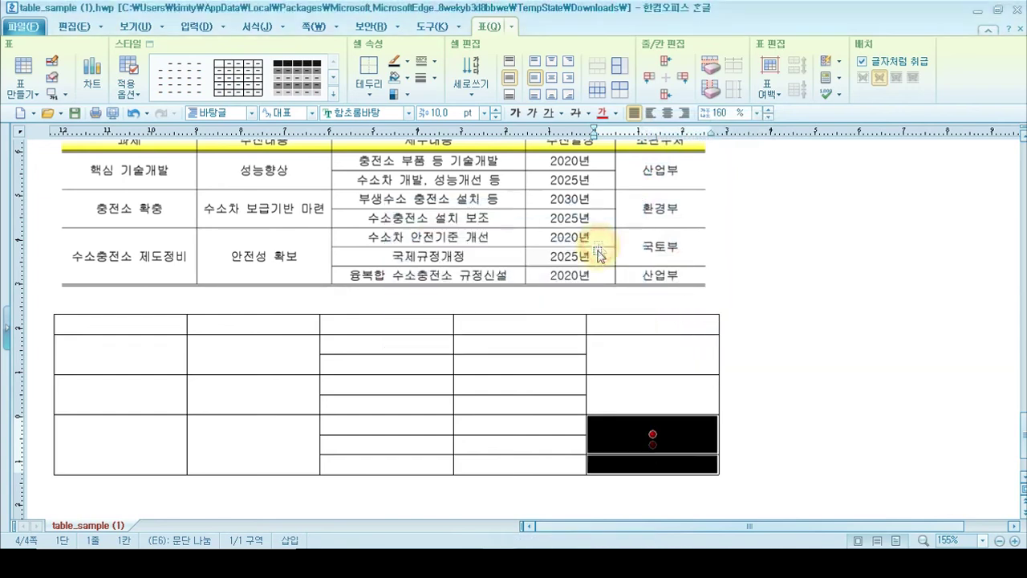
pyautogui.click(631, 433)
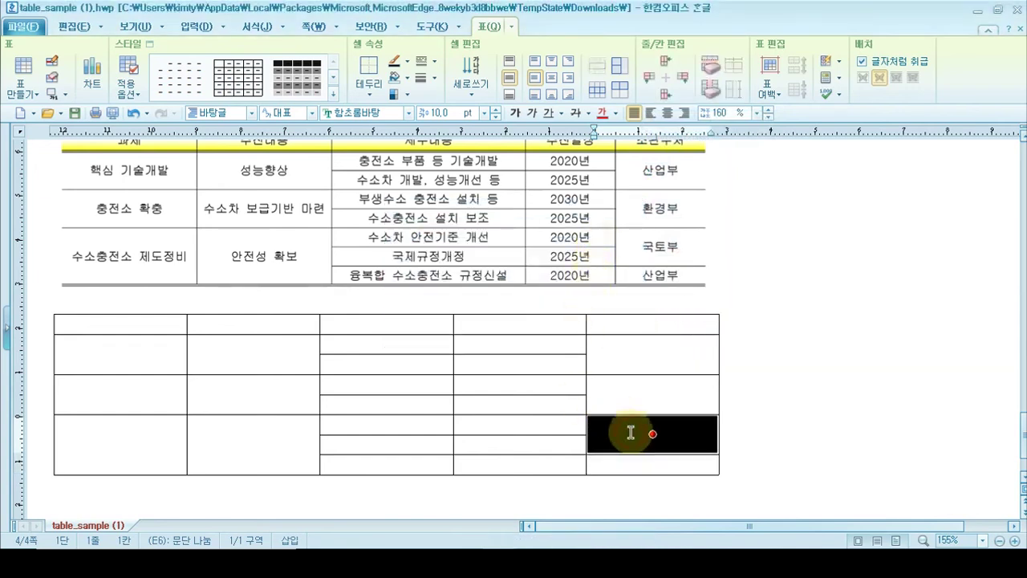
pyautogui.click(145, 323)
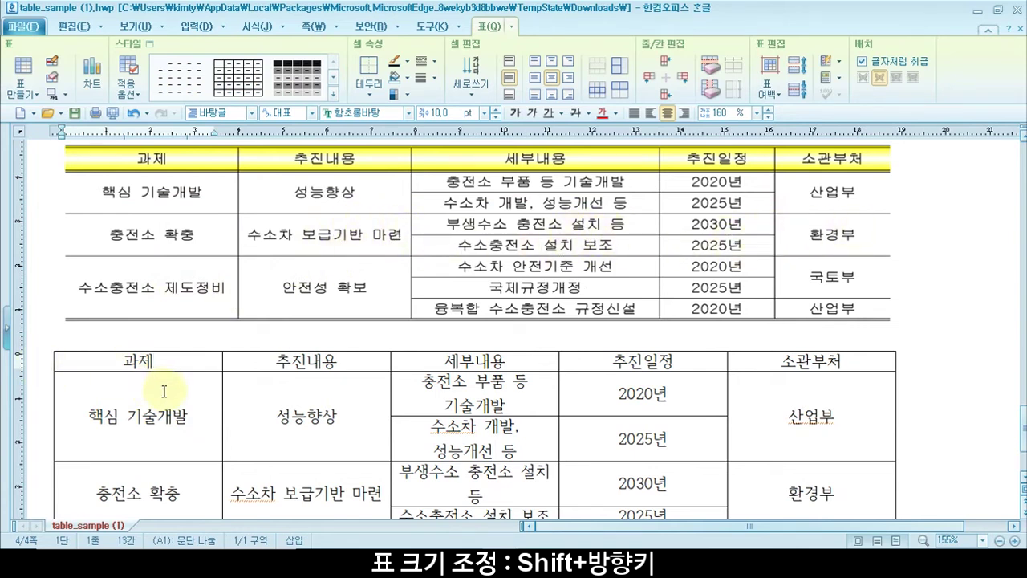
# - Widen the whole 세부내용 column, including its header, within the table until all entries except the last fit on one line
pyautogui.scroll(-3, 164, 392)
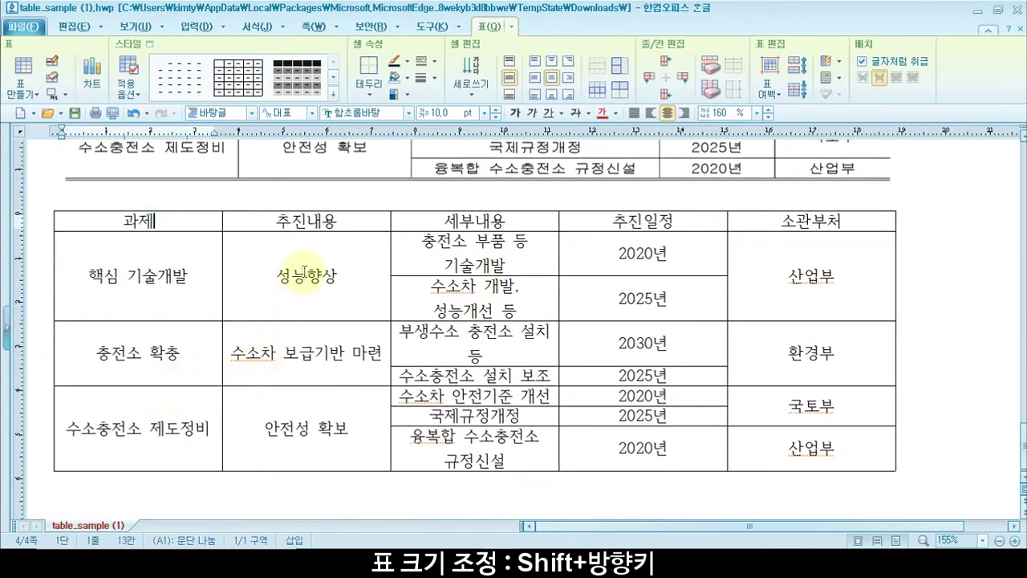
pyautogui.moveTo(499, 246); pyautogui.dragTo(474, 448)
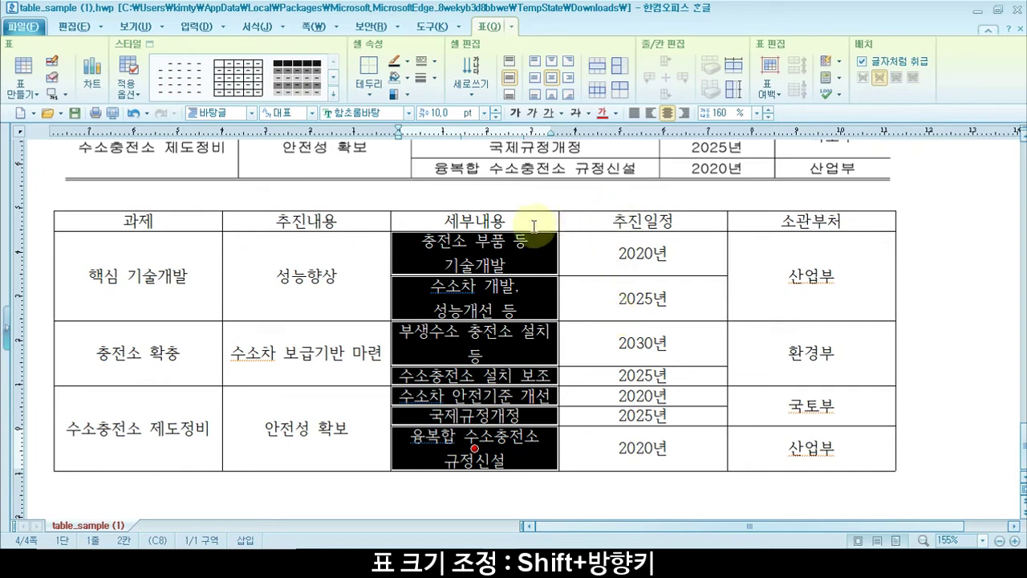
pyautogui.moveTo(518, 218); pyautogui.dragTo(529, 440)
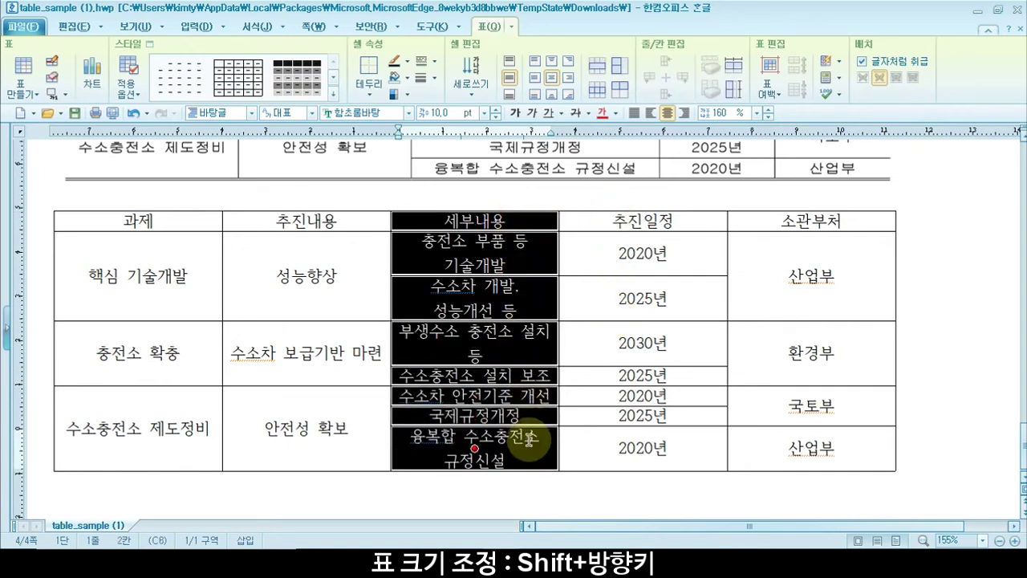
pyautogui.hotkey('shift', 'Right')
pyautogui.hotkey('shift', 'Right')
pyautogui.hotkey('shift', 'Right')
pyautogui.hotkey('shift', 'Right')
pyautogui.hotkey('shift', 'Right')
pyautogui.hotkey('shift', 'Right')
pyautogui.hotkey('shift', 'Right')
pyautogui.hotkey('shift', 'Right')
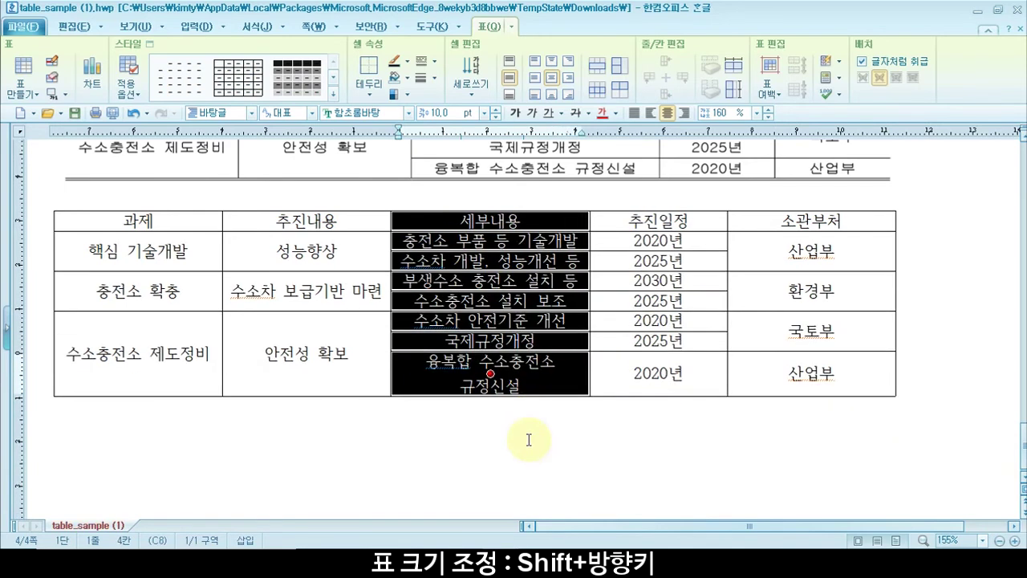
pyautogui.moveTo(561, 241); pyautogui.dragTo(555, 385)
pyautogui.hotkey('shift', 'Right')
pyautogui.hotkey('shift', 'Right')
pyautogui.hotkey('shift', 'Right')
pyautogui.hotkey('shift', 'Right')
pyautogui.hotkey('shift', 'Right')
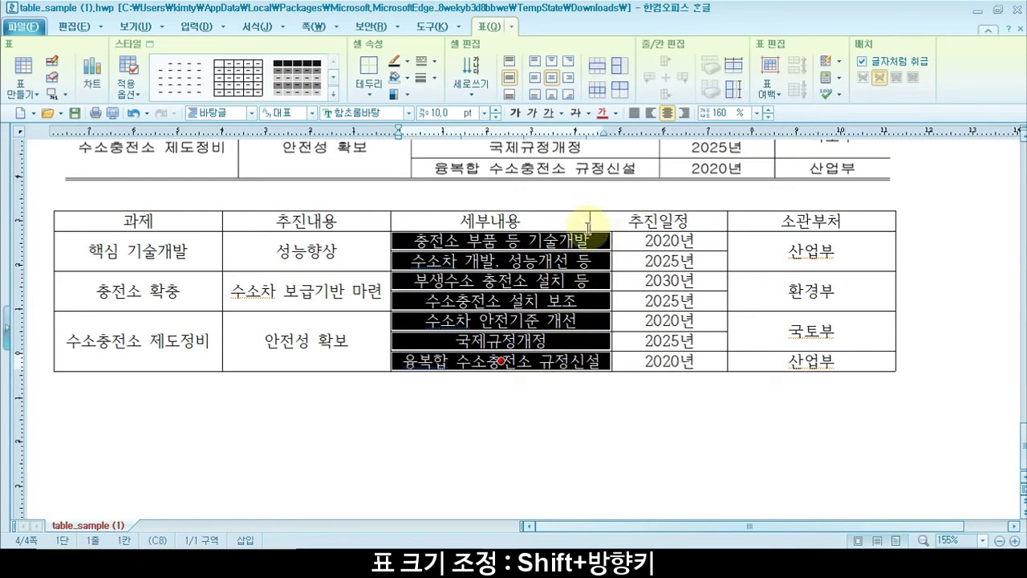
pyautogui.click(132, 125)
# - Widen the whole 세부내용 column further, header included, until 융복합 수소충전소 규정신설 fits on one line
pyautogui.moveTo(441, 218); pyautogui.dragTo(443, 369)
pyautogui.hotkey('shift', 'Right')
pyautogui.hotkey('shift', 'Right')
pyautogui.hotkey('shift', 'Right')
pyautogui.hotkey('shift', 'Right')
pyautogui.hotkey('shift', 'Right')
pyautogui.hotkey('shift', 'Right')
pyautogui.hotkey('shift', 'Right')
pyautogui.hotkey('shift', 'Right')
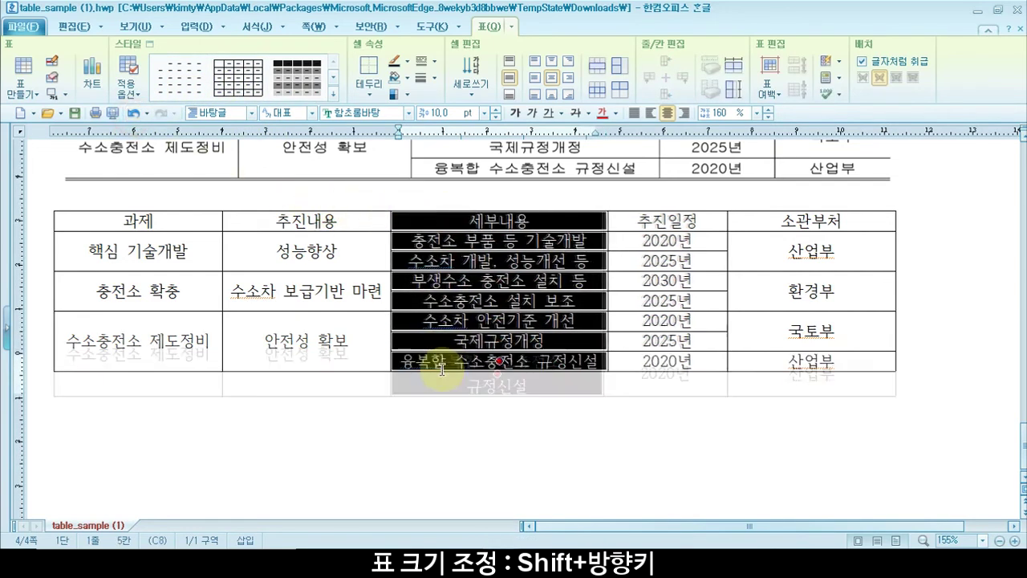
pyautogui.hotkey('shift', 'Left')
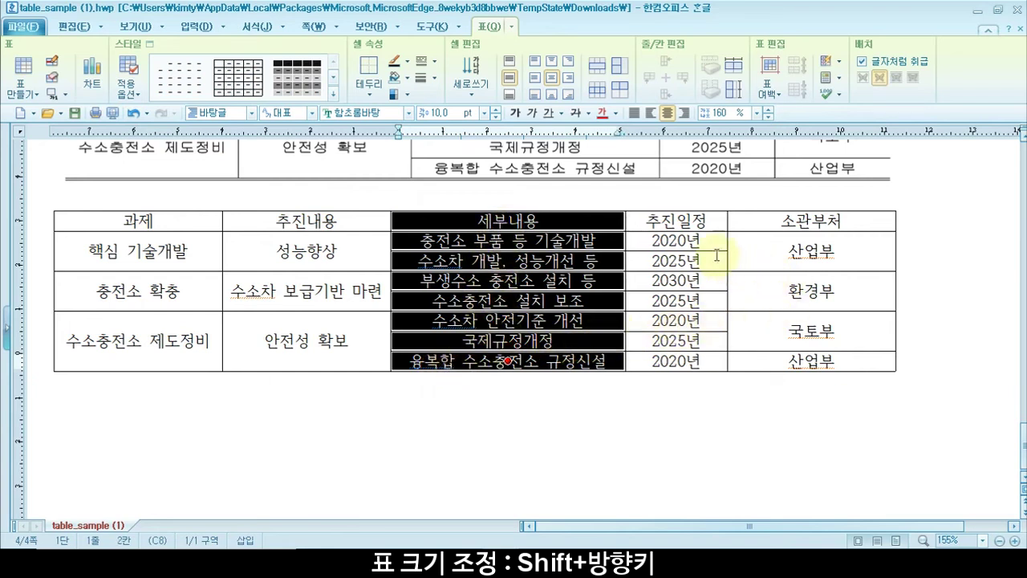
# - Widen the whole 과제 column, from its header to 수소충전소 제도정비, slightly at the expense of the 추진내용 column
pyautogui.moveTo(185, 214); pyautogui.dragTo(193, 328)
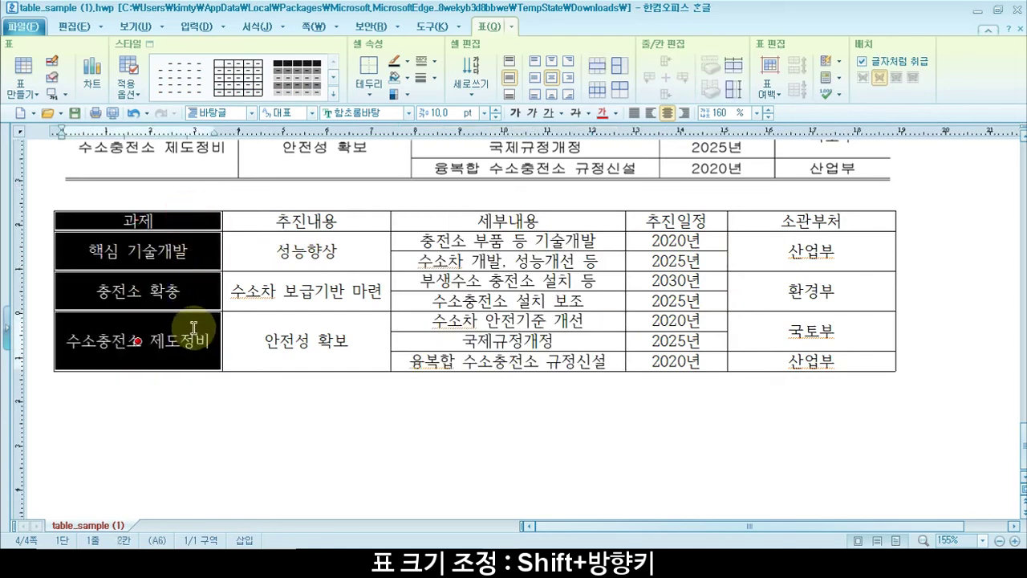
pyautogui.hotkey('shift', 'Right')
pyautogui.hotkey('shift', 'Right')
pyautogui.hotkey('shift', 'Right')
pyautogui.hotkey('shift', 'Right')
pyautogui.hotkey('shift', 'Right')
pyautogui.hotkey('shift', 'Right')
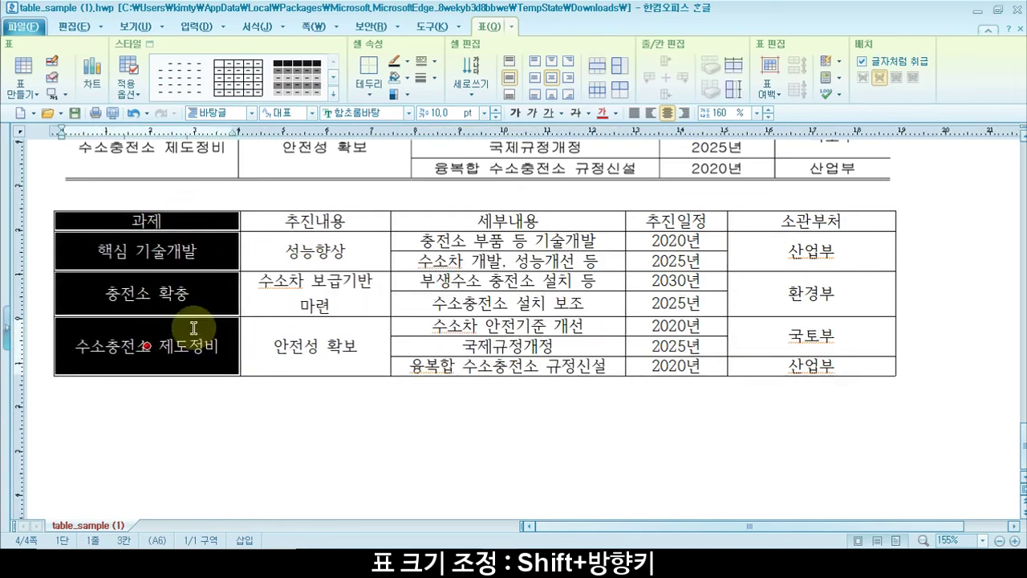
pyautogui.moveTo(315, 222); pyautogui.dragTo(319, 258)
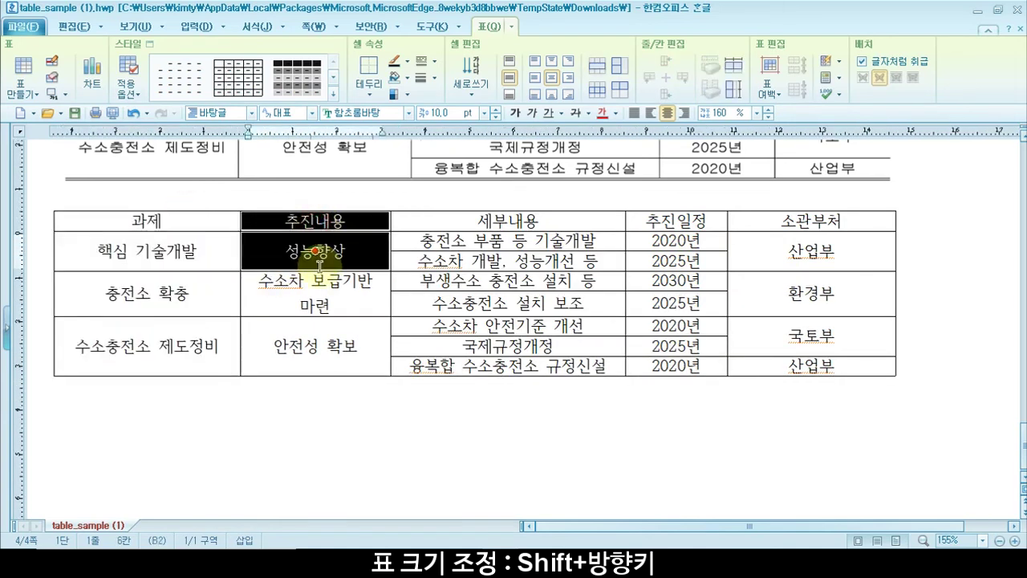
pyautogui.hotkey('shift', 'Right')
pyautogui.hotkey('shift', 'Right')
pyautogui.hotkey('shift', 'Right')
pyautogui.hotkey('shift', 'Right')
pyautogui.hotkey('shift', 'Right')
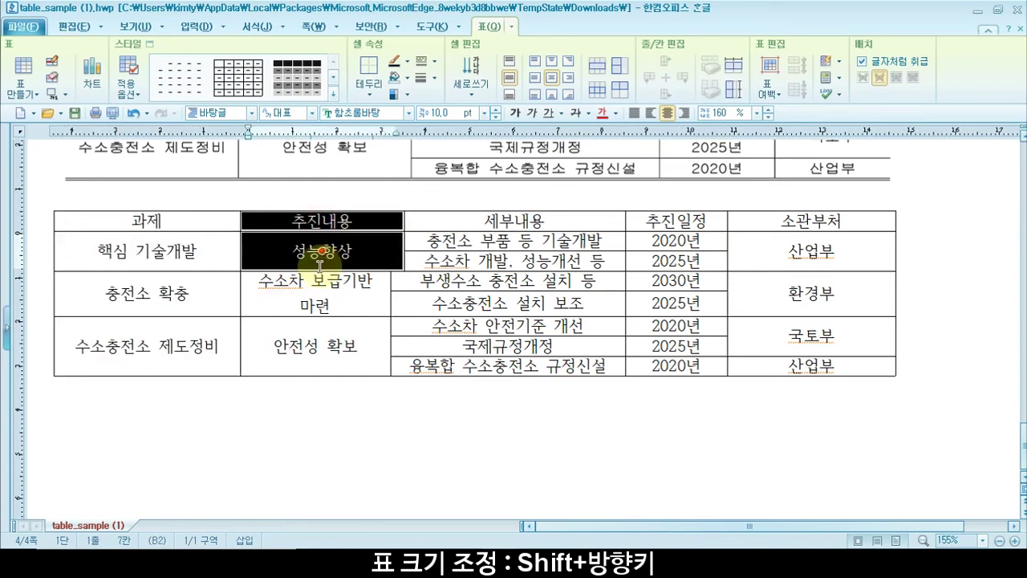
pyautogui.hotkey('ctrl', 'z')
# - Widen the whole 추진내용 column, header included, until 수소차 보급기반 마련 fits on one line
pyautogui.moveTo(325, 213); pyautogui.dragTo(321, 346)
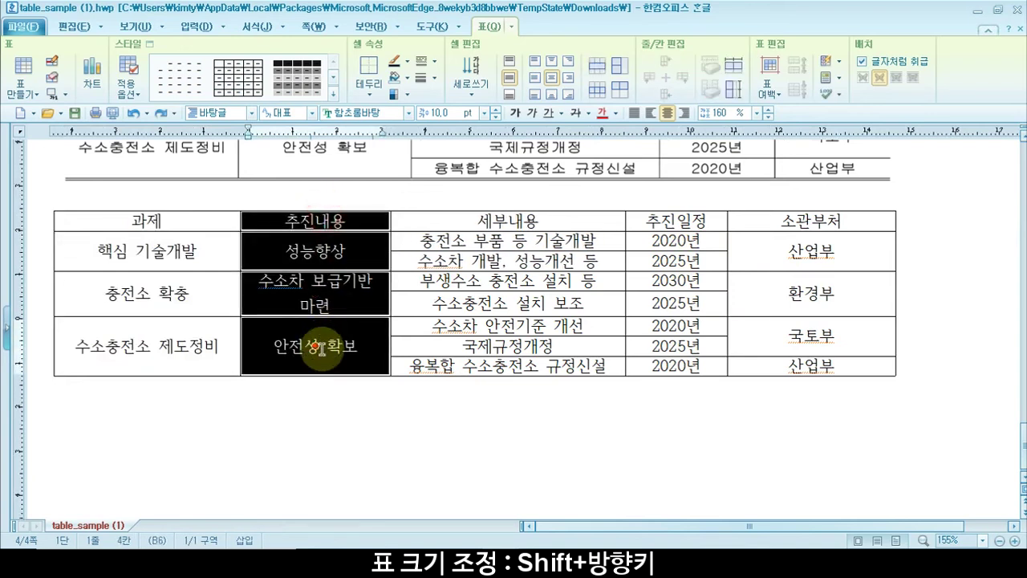
pyautogui.hotkey('shift', 'Right')
pyautogui.hotkey('shift', 'Right')
pyautogui.hotkey('shift', 'Right')
pyautogui.hotkey('shift', 'Right')
pyautogui.hotkey('shift', 'Right')
pyautogui.hotkey('shift', 'Right')
pyautogui.hotkey('shift', 'Right')
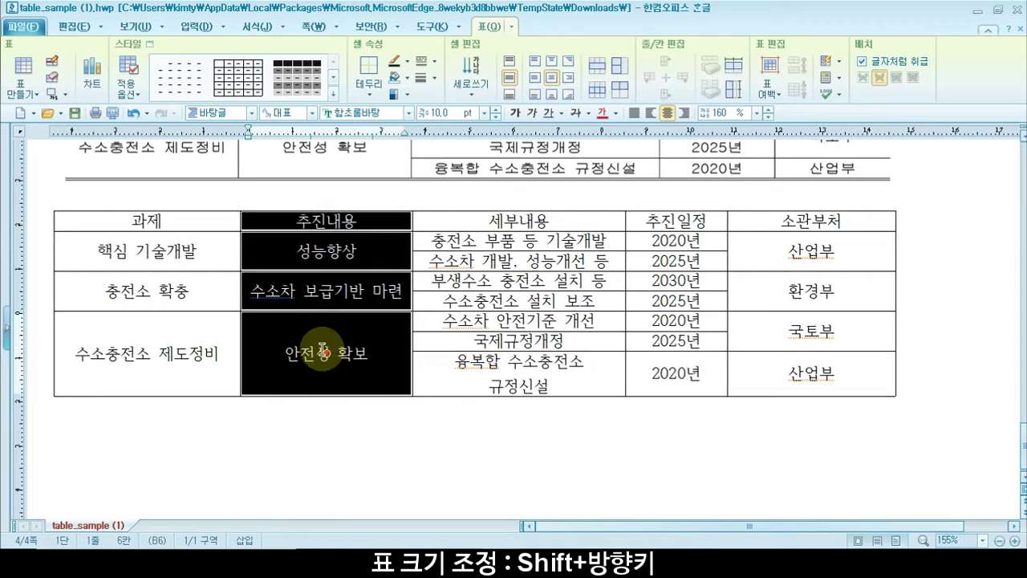
# - Widen the whole 세부내용 column, from its header to the bottom cell, so 융복합 수소충전소 규정신설 fits on one line with some margin
pyautogui.moveTo(598, 224); pyautogui.dragTo(622, 402)
pyautogui.click(601, 375)
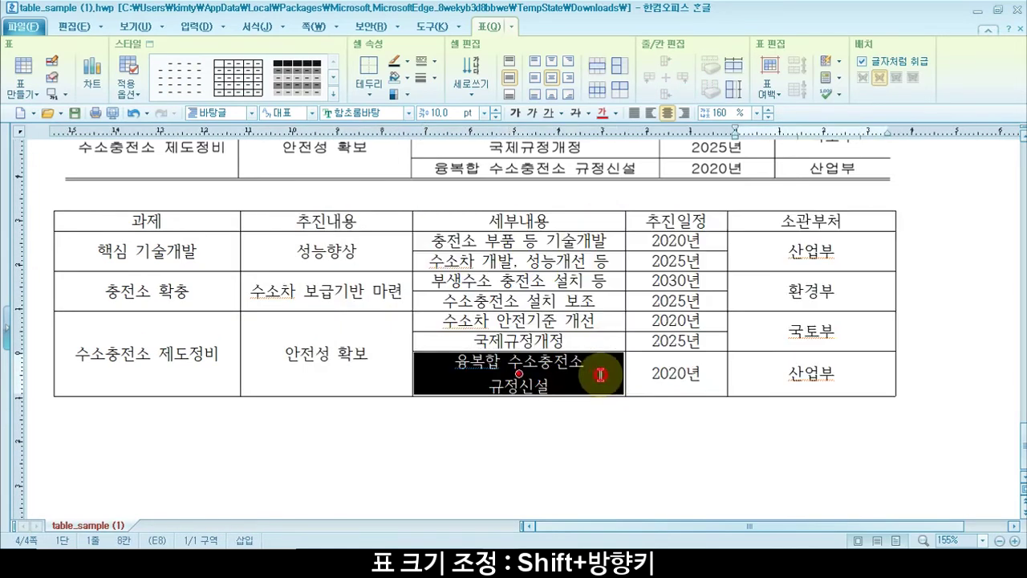
pyautogui.moveTo(591, 220); pyautogui.dragTo(592, 373)
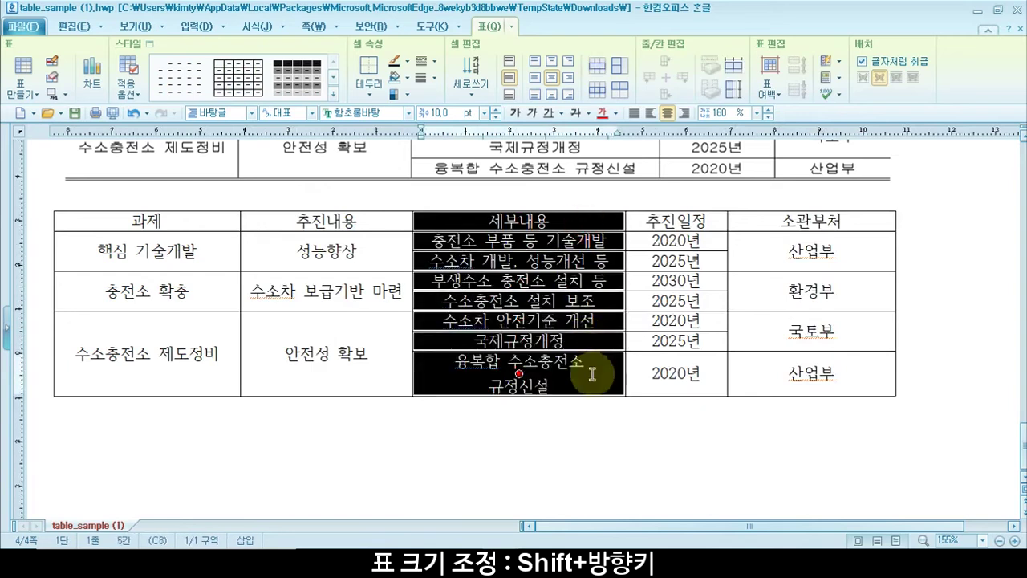
pyautogui.hotkey('shift', 'Right')
pyautogui.hotkey('shift', 'Right')
pyautogui.hotkey('shift', 'Right')
pyautogui.hotkey('shift', 'Right')
pyautogui.hotkey('shift', 'Right')
pyautogui.hotkey('shift', 'Right')
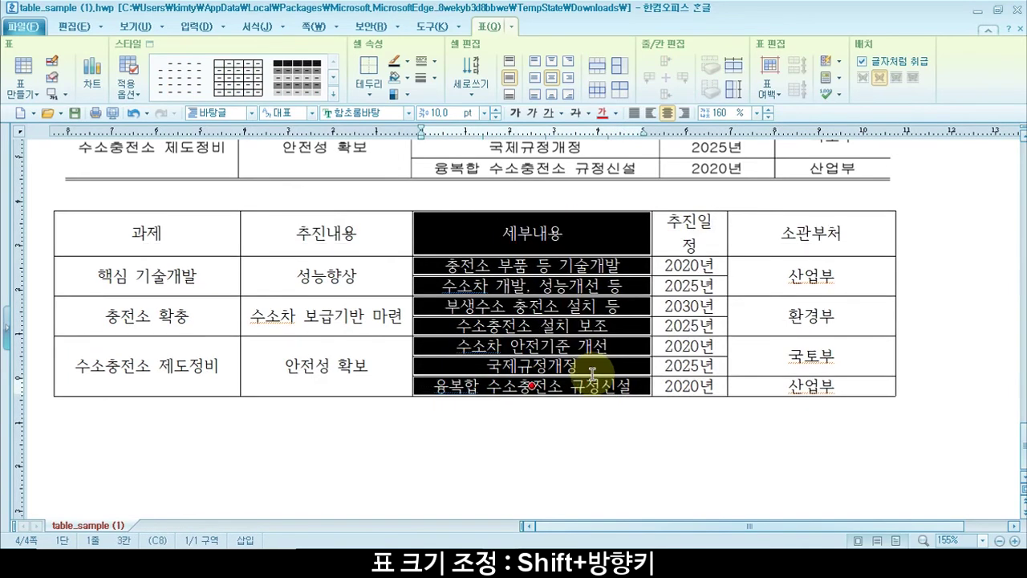
pyautogui.hotkey('shift', 'Right')
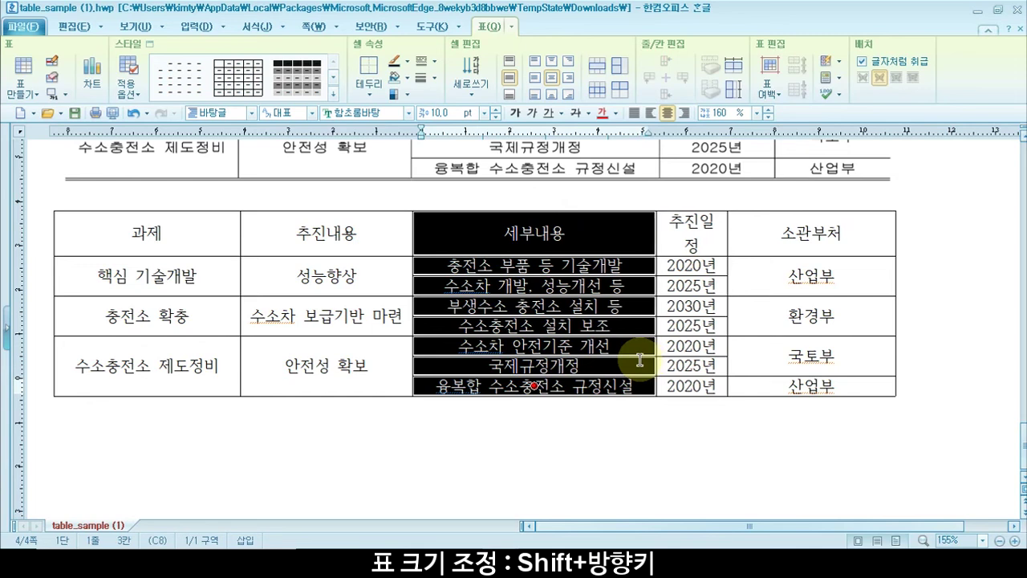
pyautogui.hotkey('shift', 'Right')
# - Widen the whole 추진일정 column at the expense of the 소관부처 column until its header fits on one line
pyautogui.click(707, 236)
pyautogui.moveTo(707, 235); pyautogui.dragTo(705, 391)
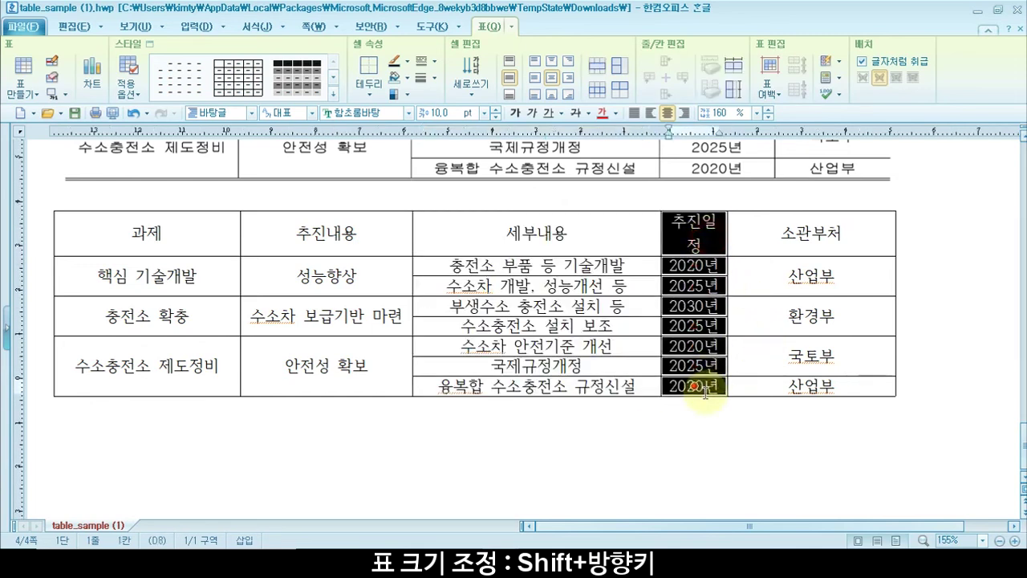
pyautogui.hotkey('shift', 'Right')
pyautogui.hotkey('shift', 'Right')
pyautogui.hotkey('shift', 'Right')
pyautogui.hotkey('shift', 'Right')
pyautogui.hotkey('shift', 'Right')
pyautogui.hotkey('shift', 'Right')
pyautogui.hotkey('shift', 'Right')
pyautogui.hotkey('shift', 'Right')
pyautogui.hotkey('shift', 'Right')
pyautogui.hotkey('shift', 'Right')
pyautogui.hotkey('shift', 'Right')
pyautogui.click(601, 416)
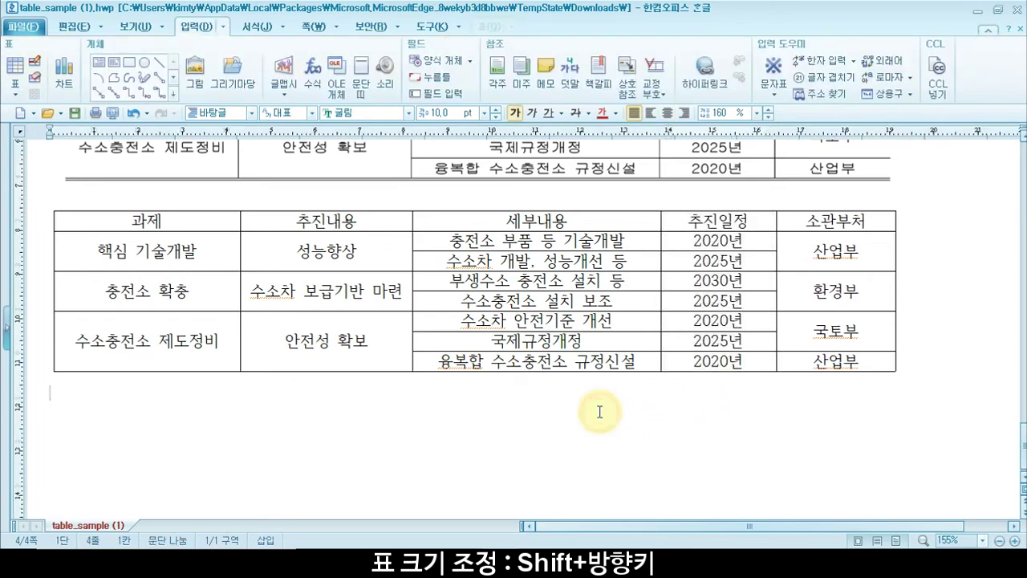
# - Check the exercise's formatting instructions and set the font of all cells in the practice table to 굴림
pyautogui.scroll(3, 498, 374)
pyautogui.scroll(3, 493, 377)
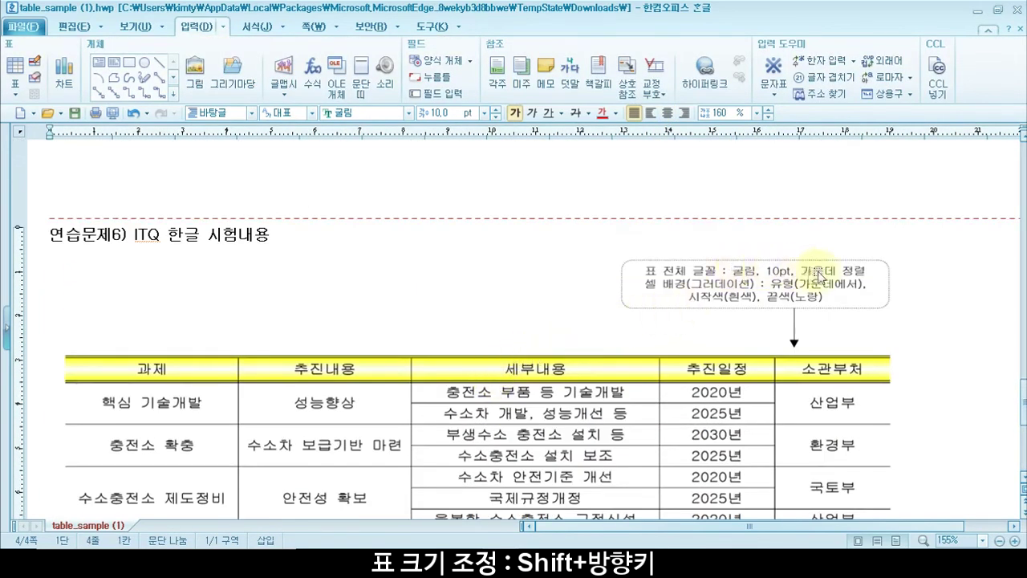
pyautogui.scroll(-3, 358, 341)
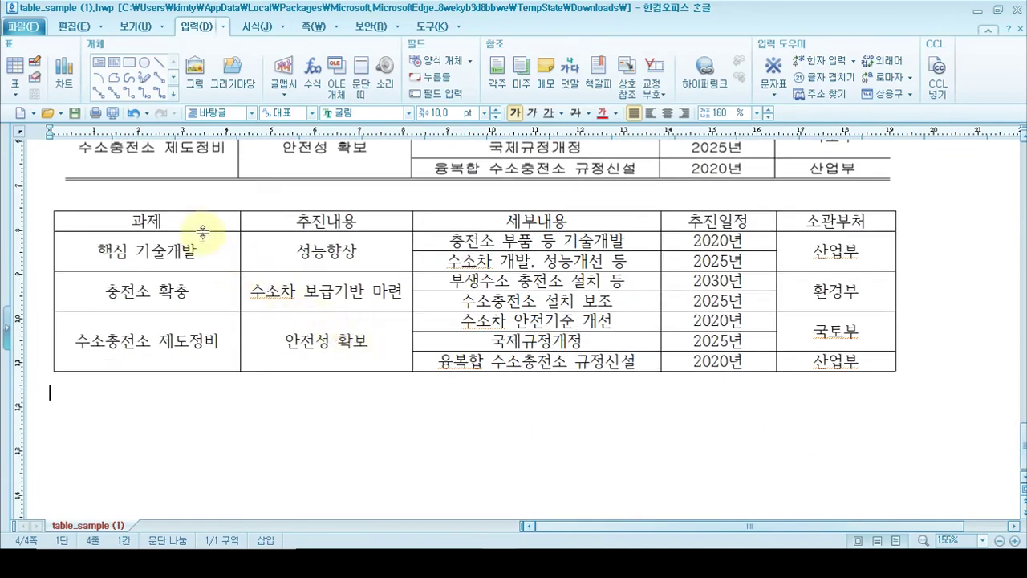
pyautogui.click(199, 219)
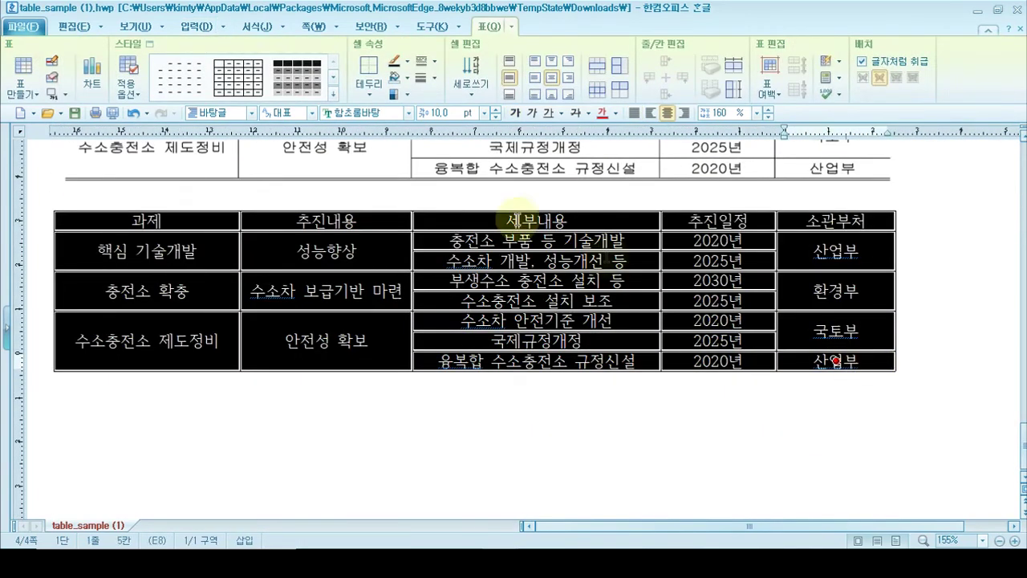
pyautogui.click(374, 113)
pyautogui.write('굴림')
pyautogui.press('Return')
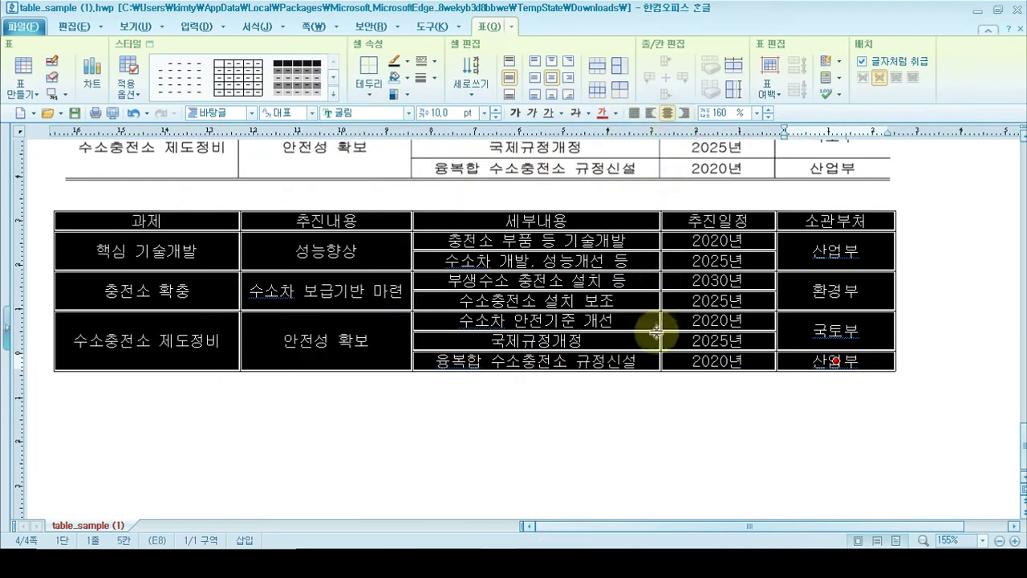
# - Choose a gradient fill (그러데이션) for the practice table's header row in the cell background settings applied to each cell
pyautogui.scroll(5, 658, 334)
pyautogui.scroll(2, 654, 337)
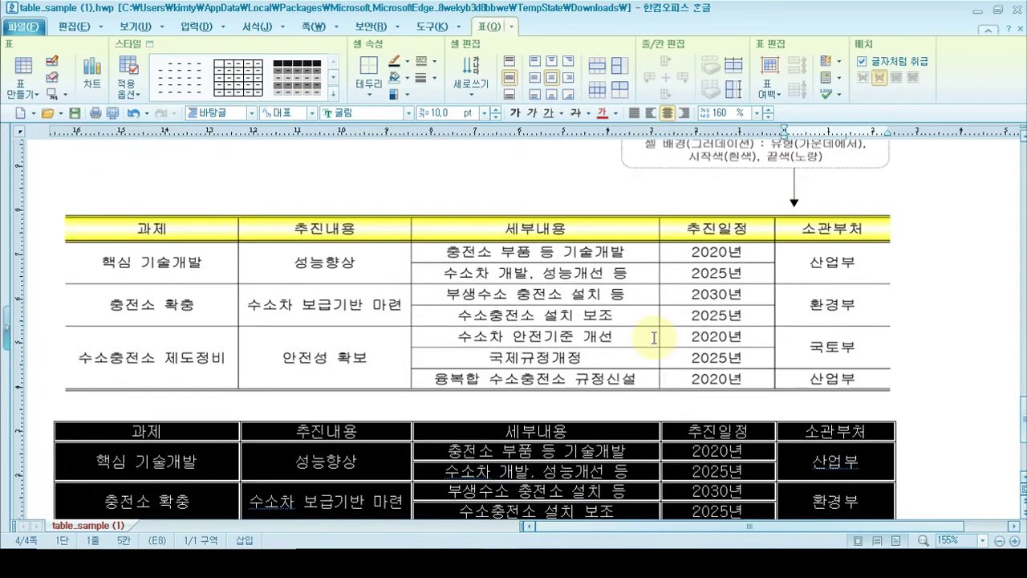
pyautogui.scroll(2, 655, 338)
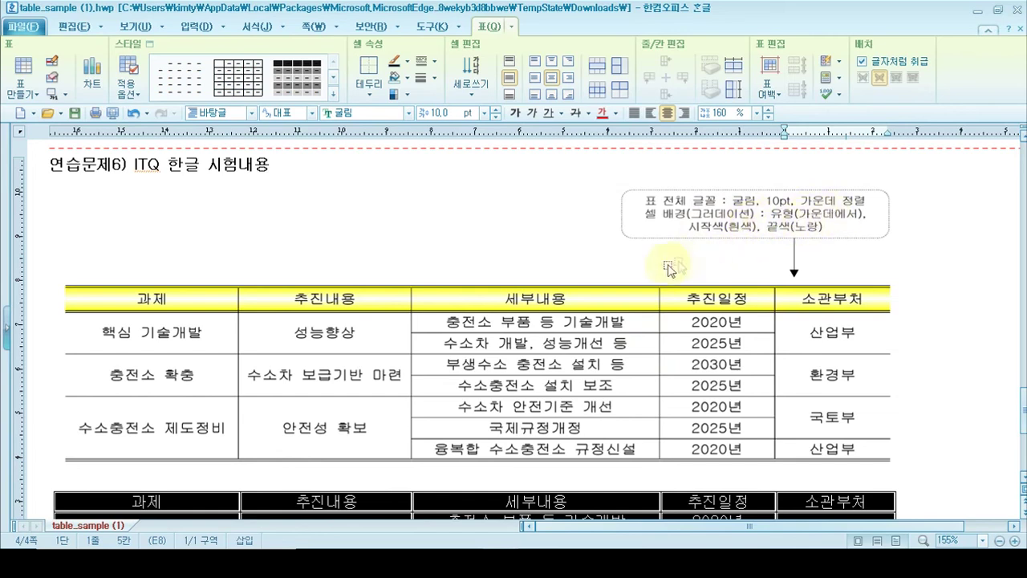
pyautogui.scroll(-4, 648, 276)
pyautogui.moveTo(119, 365); pyautogui.dragTo(835, 361)
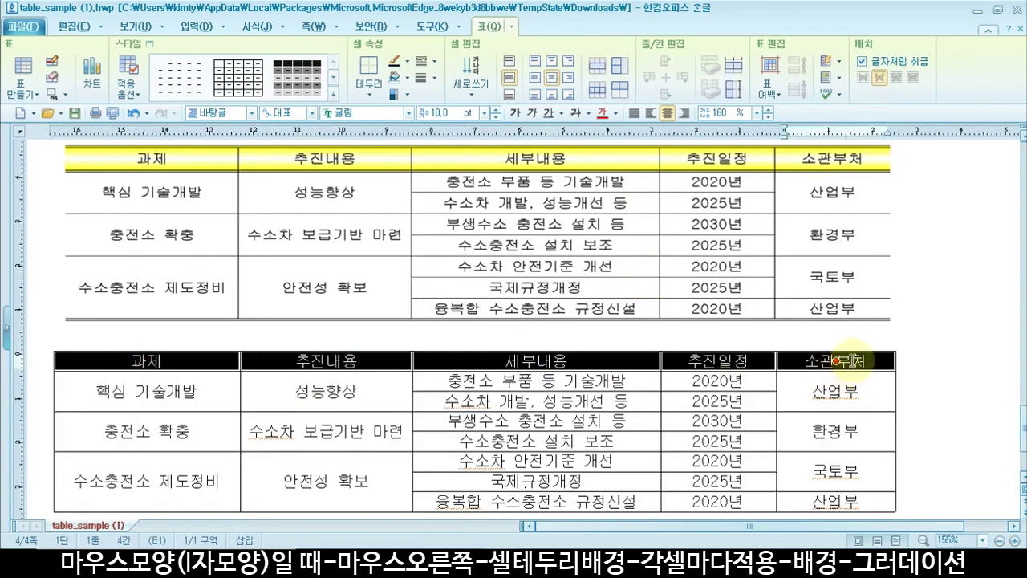
pyautogui.rightClick(837, 360)
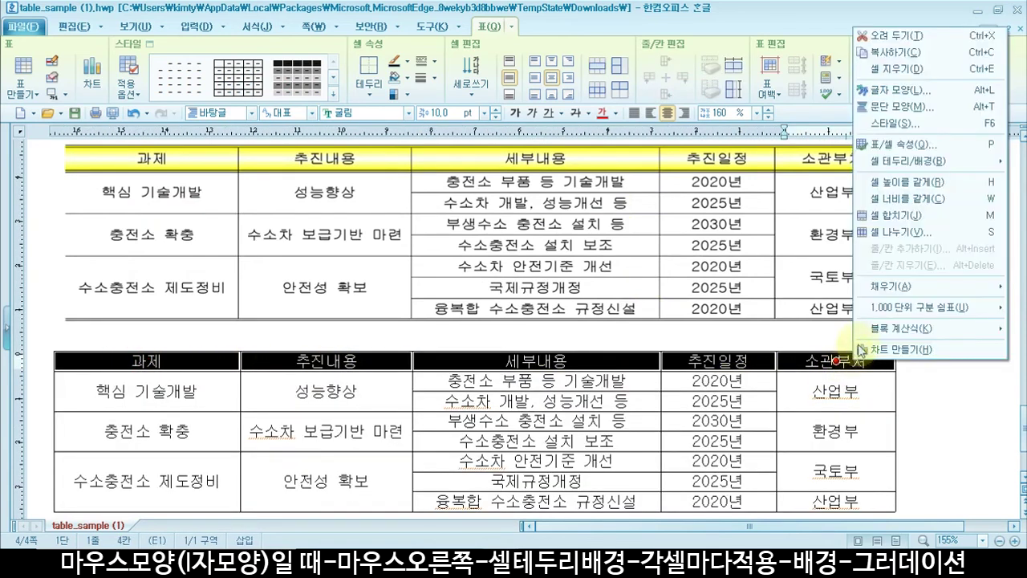
pyautogui.moveTo(922, 163)
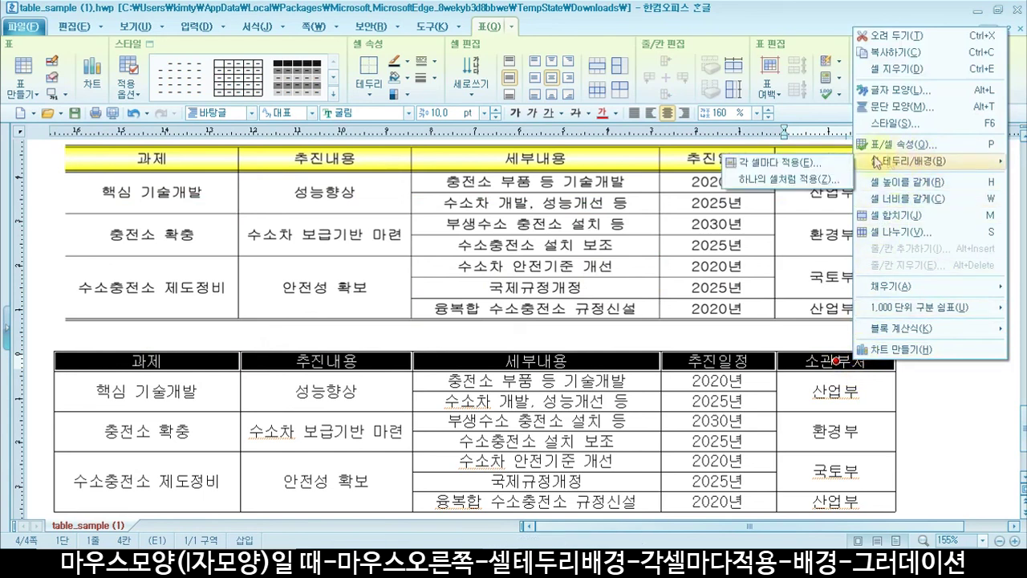
pyautogui.click(804, 164)
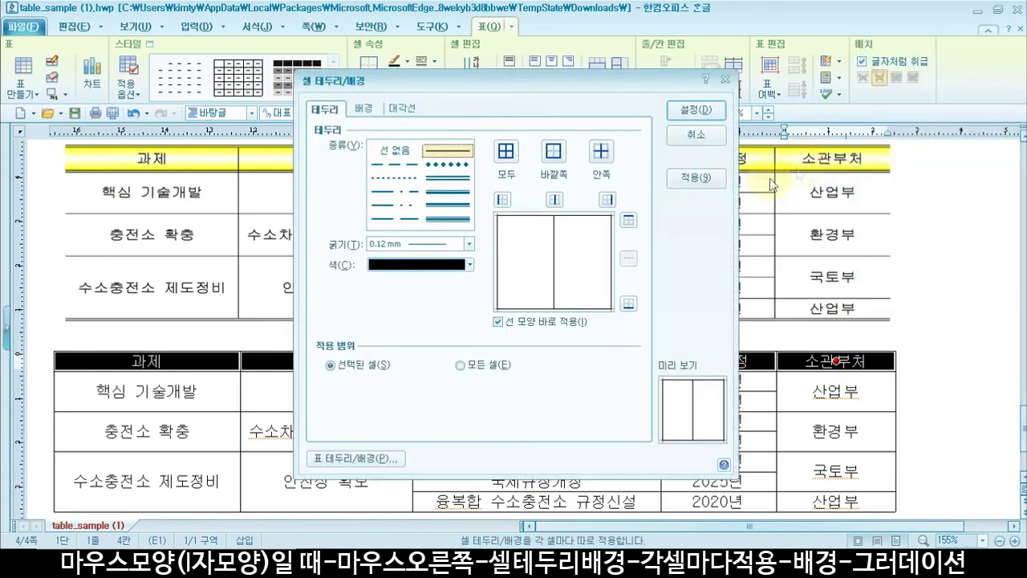
pyautogui.click(363, 109)
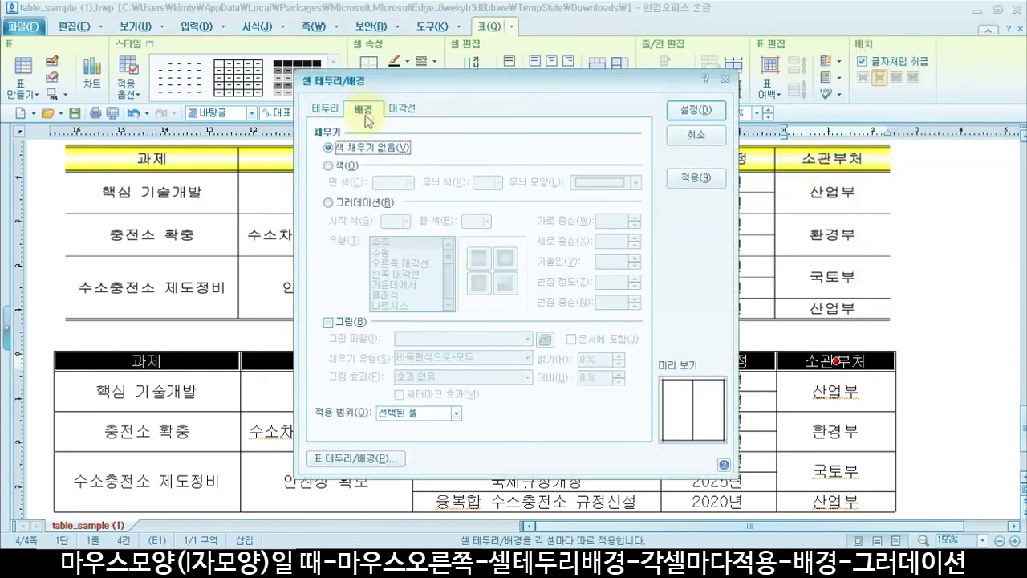
pyautogui.click(354, 206)
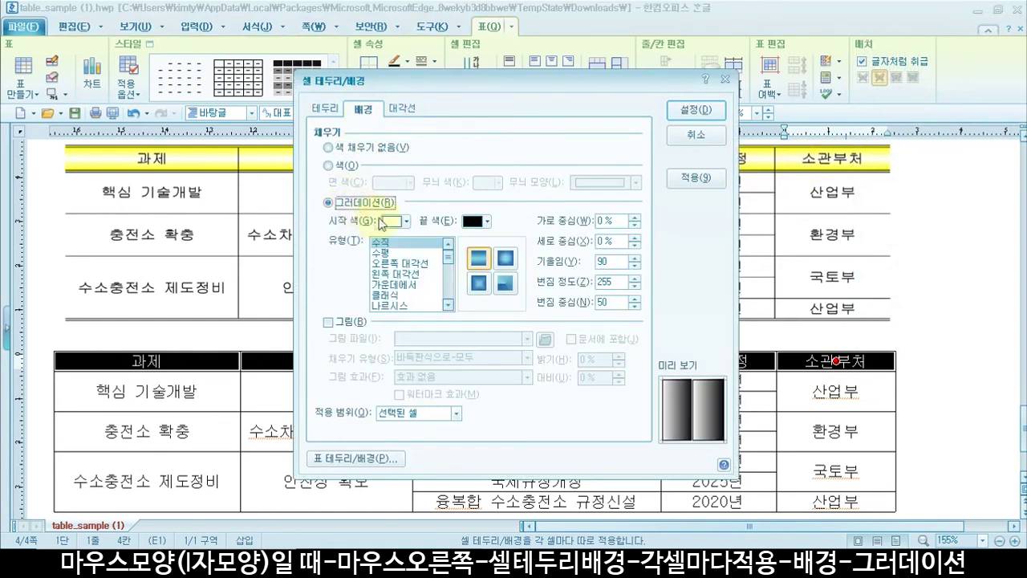
# - Set the header gradient's end colour to yellow from the 오피스 palette and its type to 가운데에서, and apply it
pyautogui.click(486, 221)
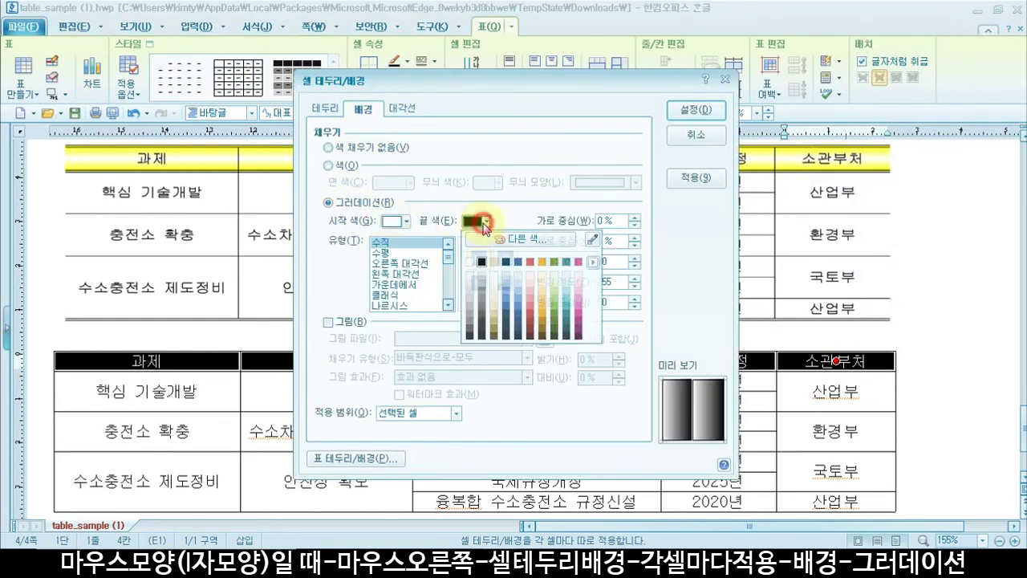
pyautogui.click(595, 263)
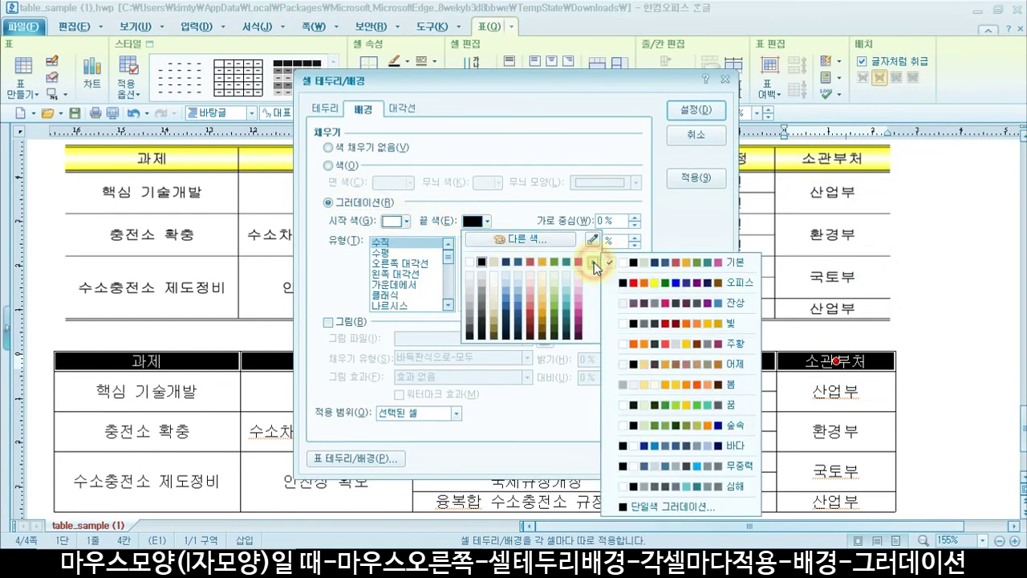
pyautogui.click(669, 285)
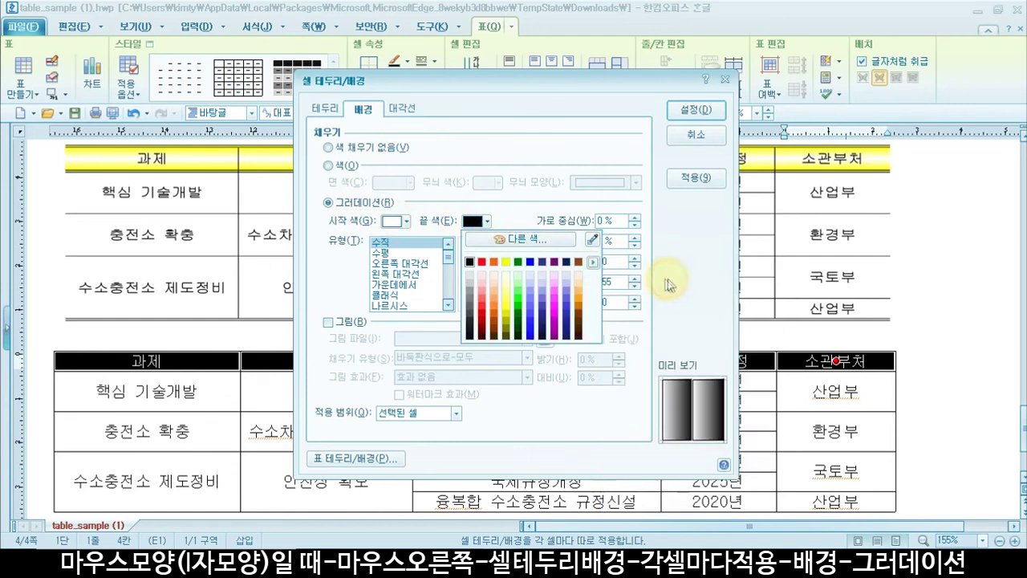
pyautogui.click(507, 263)
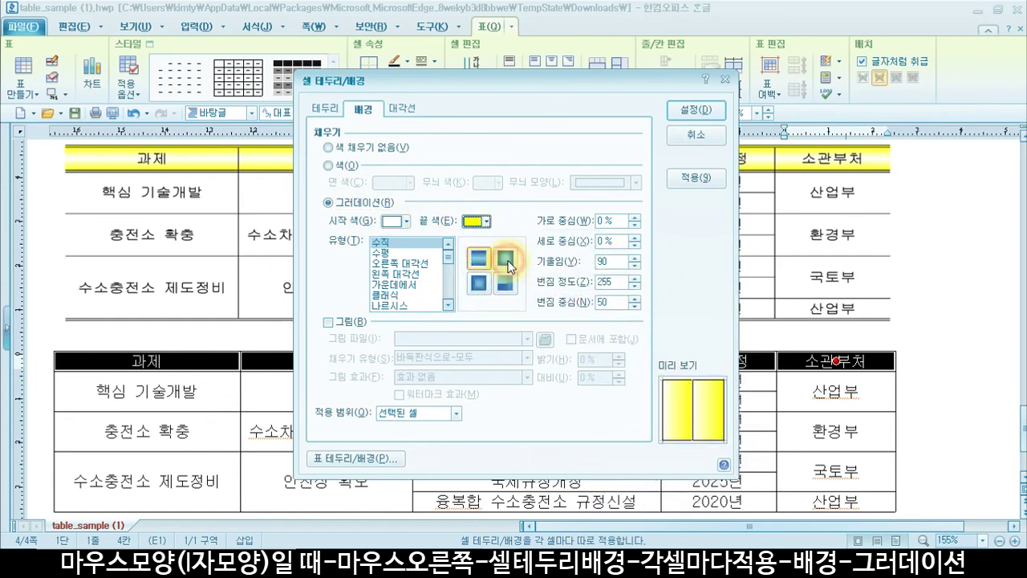
pyautogui.click(395, 286)
pyautogui.click(695, 110)
pyautogui.click(928, 288)
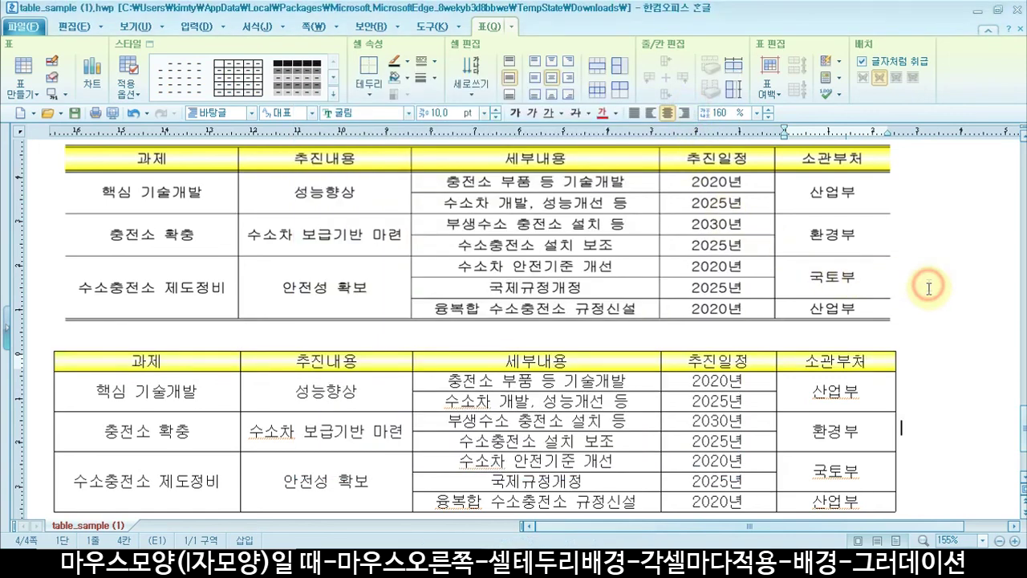
# - Remove the left and right outer borders of the whole practice table by setting them to 선 없음
pyautogui.scroll(3, 929, 288)
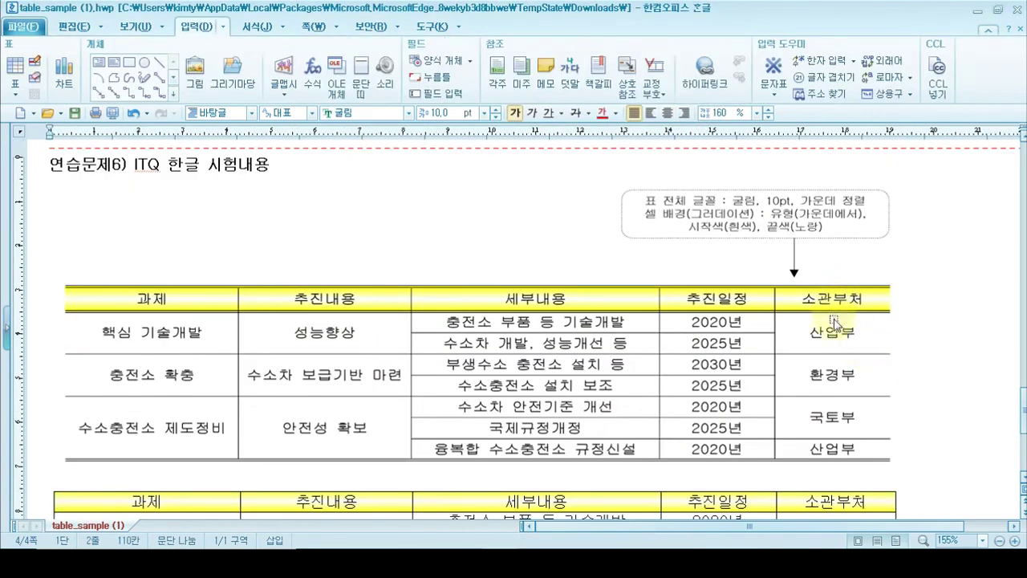
pyautogui.scroll(-3, 831, 329)
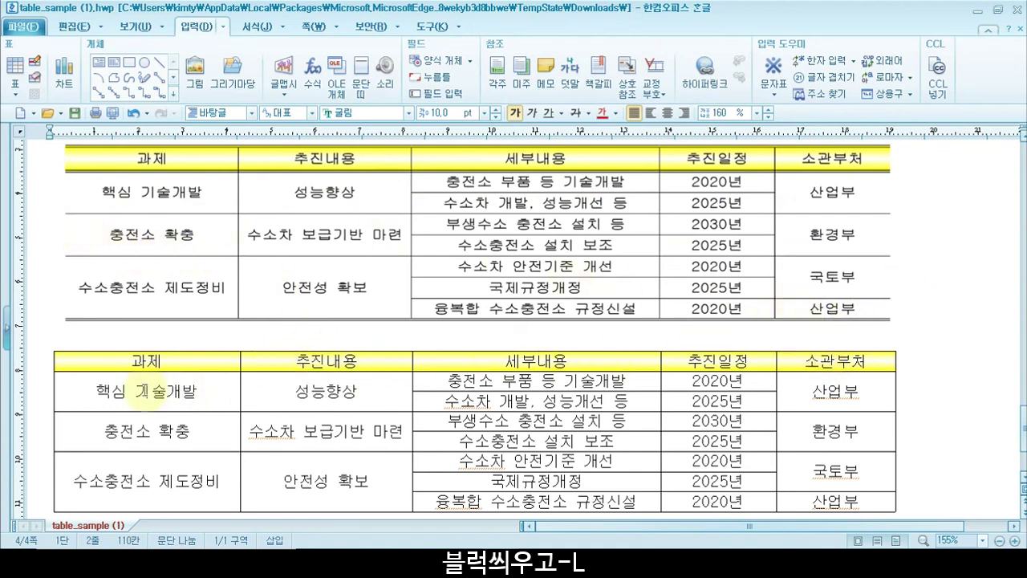
pyautogui.moveTo(131, 366); pyautogui.dragTo(737, 498)
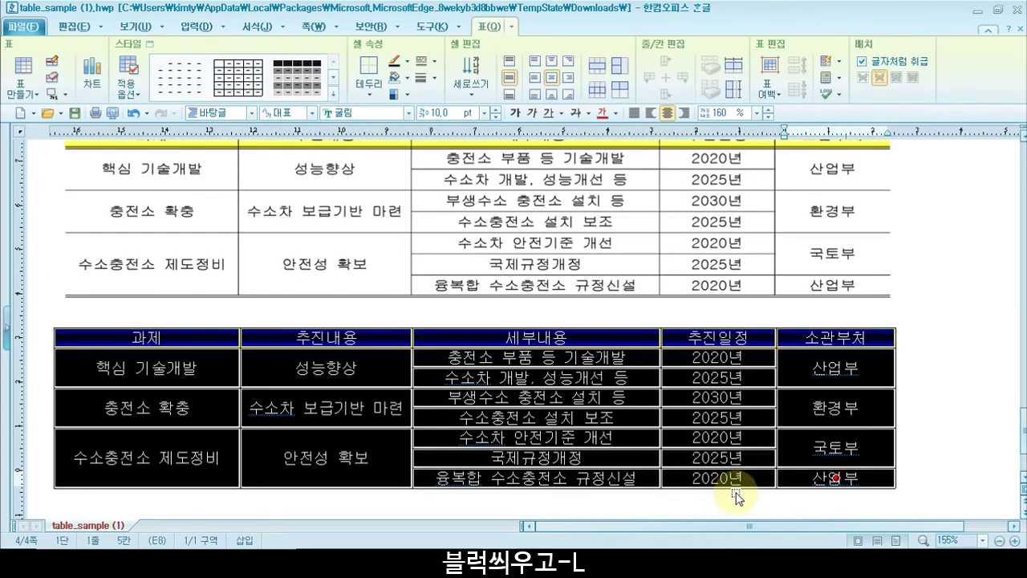
pyautogui.press('l')
pyautogui.click(387, 150)
pyautogui.click(502, 199)
pyautogui.click(607, 199)
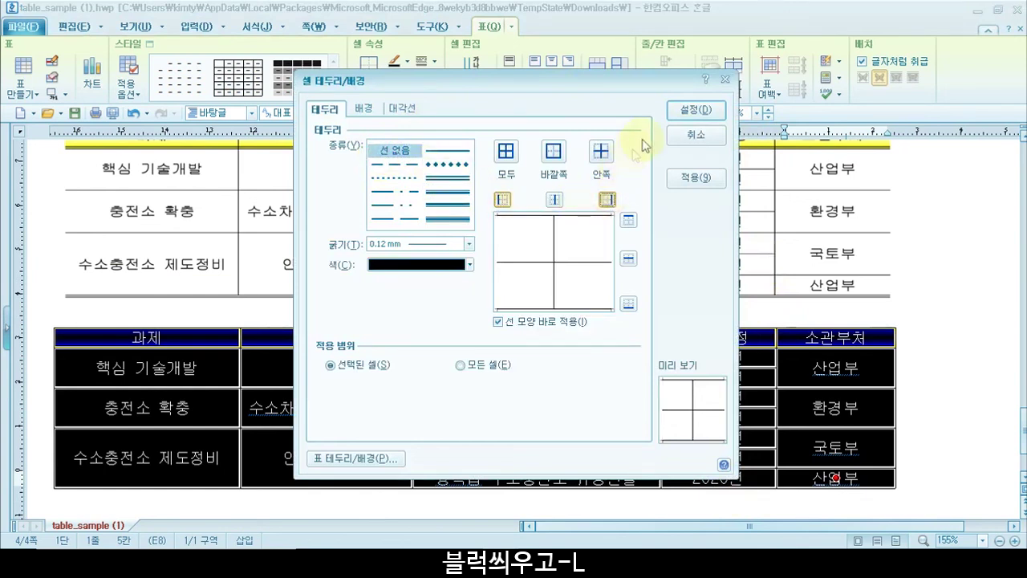
pyautogui.click(679, 108)
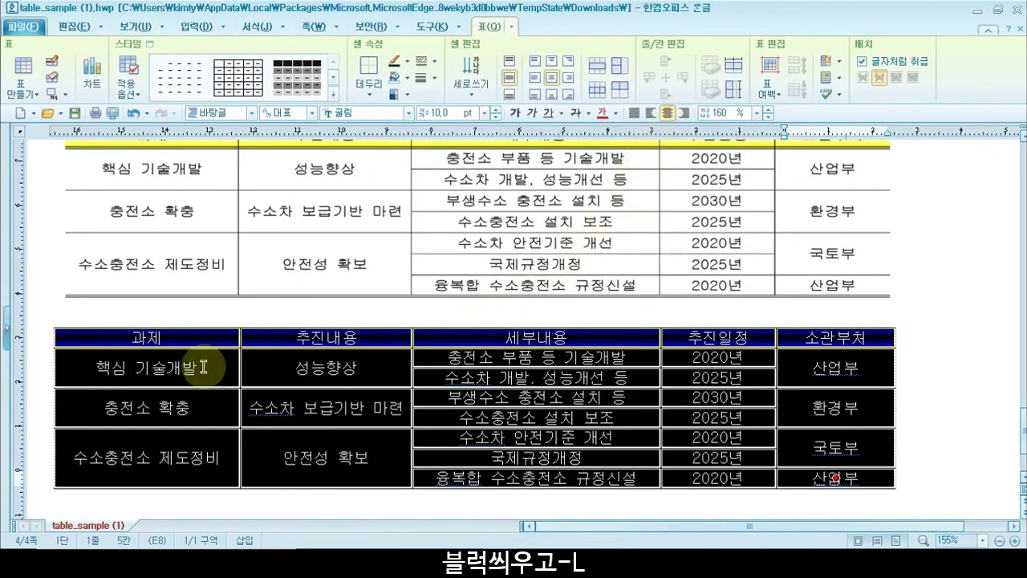
# - Apply a double line to the top and bottom outer borders of the whole practice table
pyautogui.scroll(3, 204, 367)
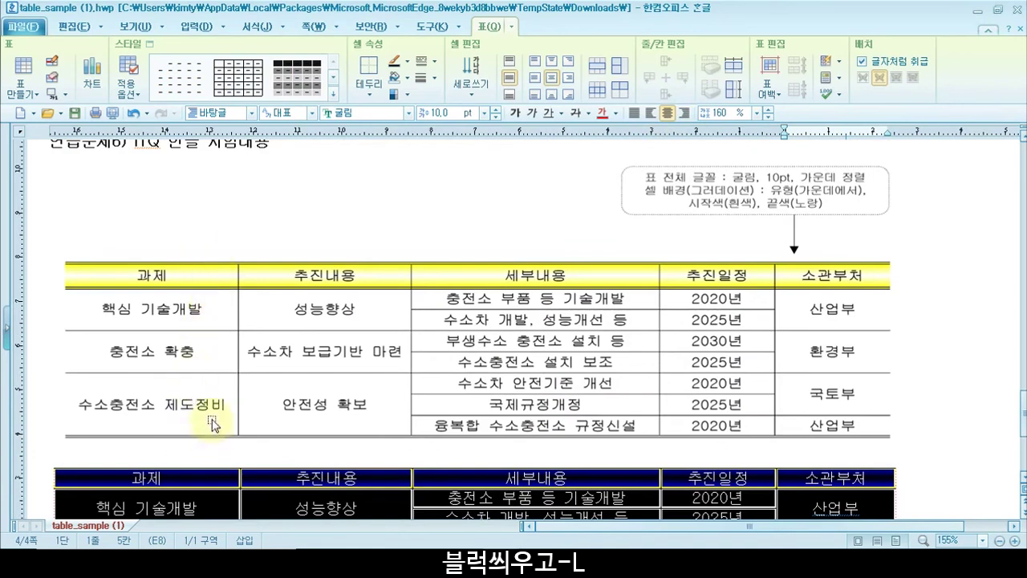
pyautogui.scroll(-3, 211, 421)
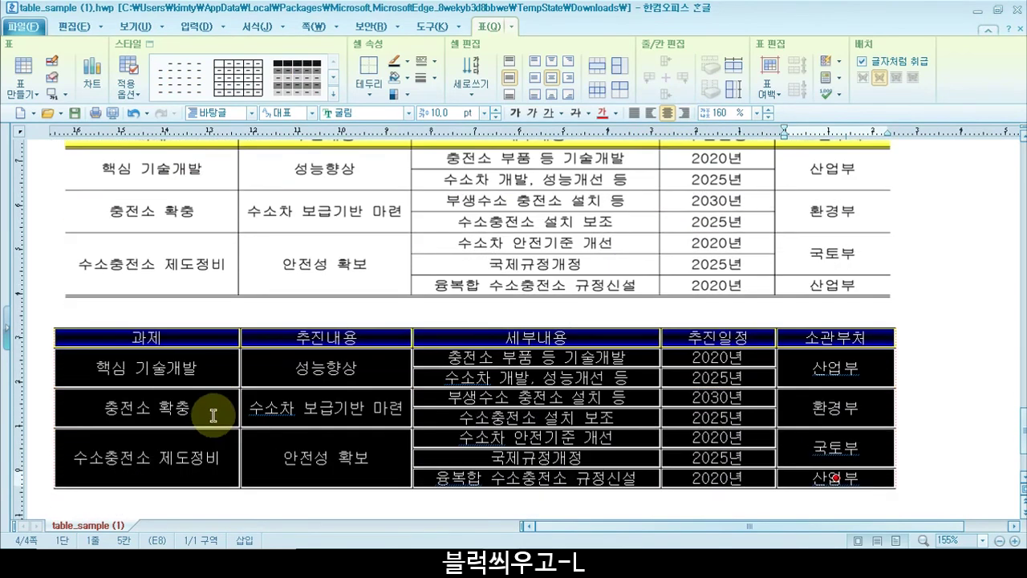
pyautogui.press('l')
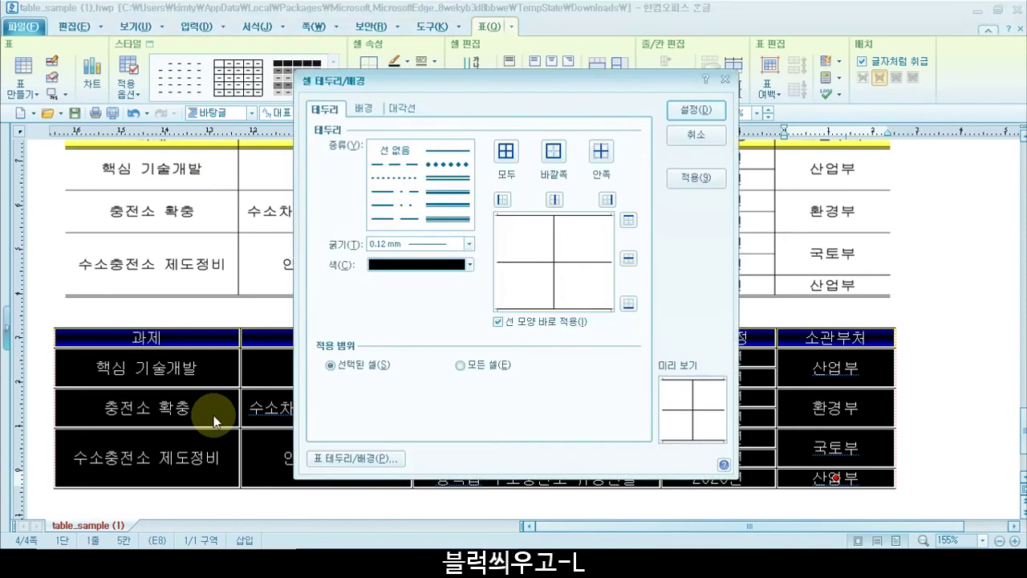
pyautogui.click(441, 168)
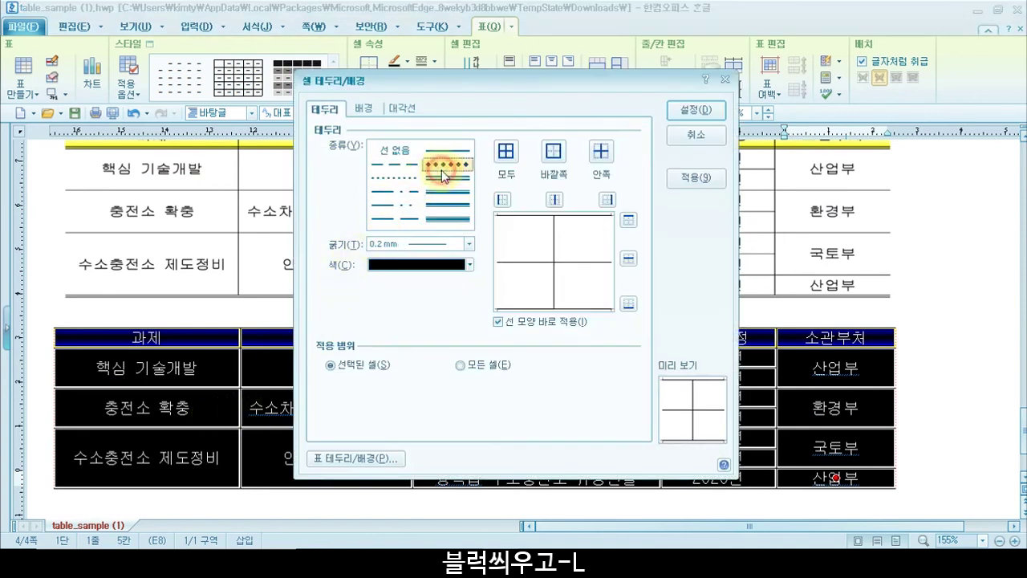
pyautogui.click(447, 179)
pyautogui.click(628, 221)
pyautogui.click(629, 302)
pyautogui.click(689, 110)
# - Apply a double line to the bottom border of the practice table's header row, from 과제 to 소관부처
pyautogui.click(179, 337)
pyautogui.moveTo(180, 337); pyautogui.dragTo(836, 337)
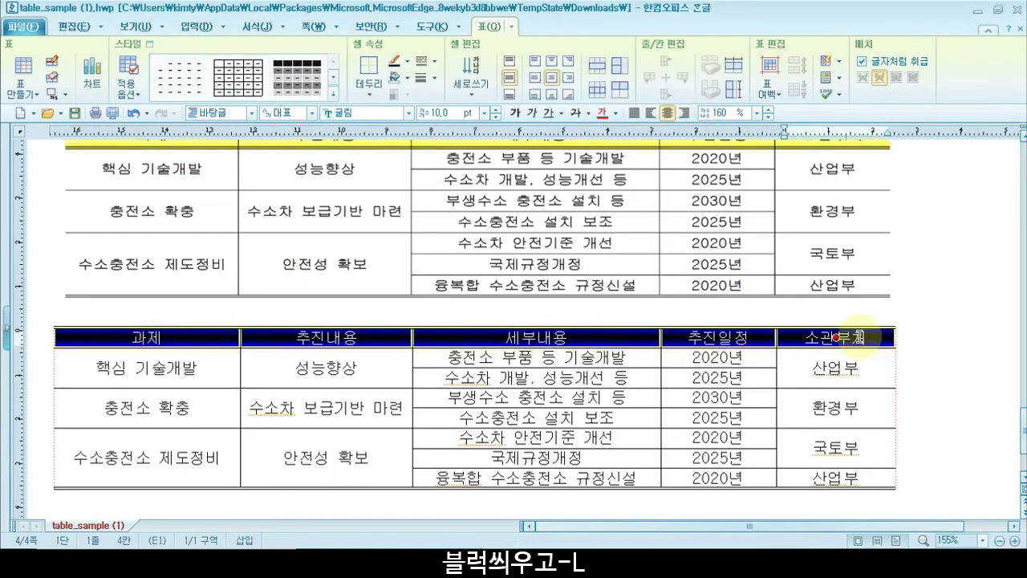
pyautogui.press('l')
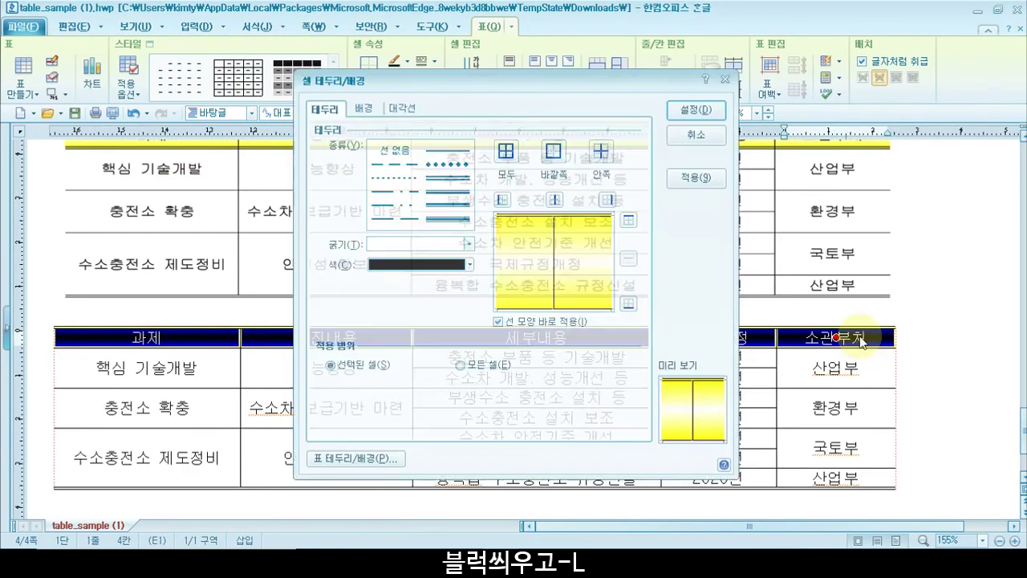
pyautogui.click(450, 177)
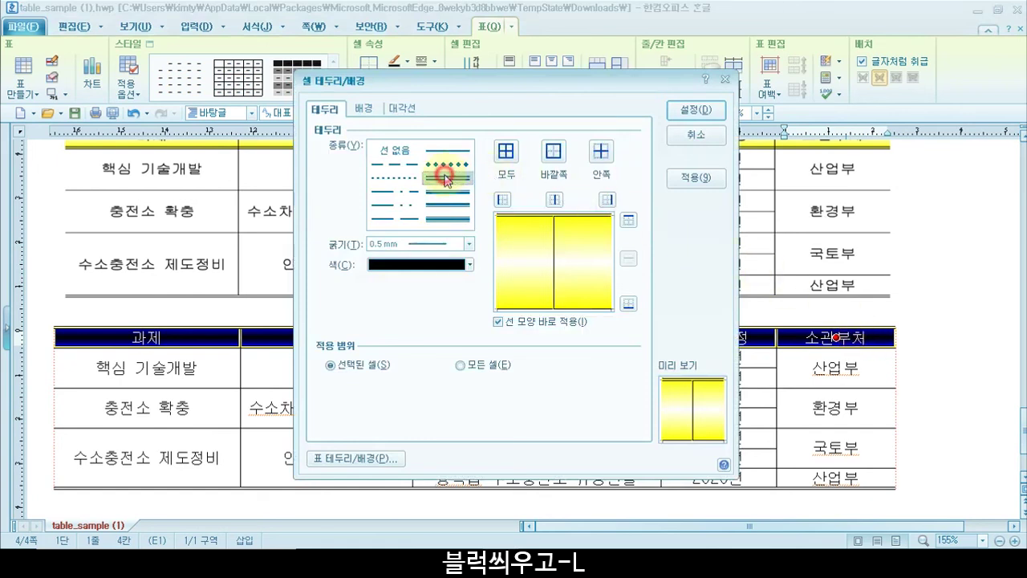
pyautogui.click(628, 304)
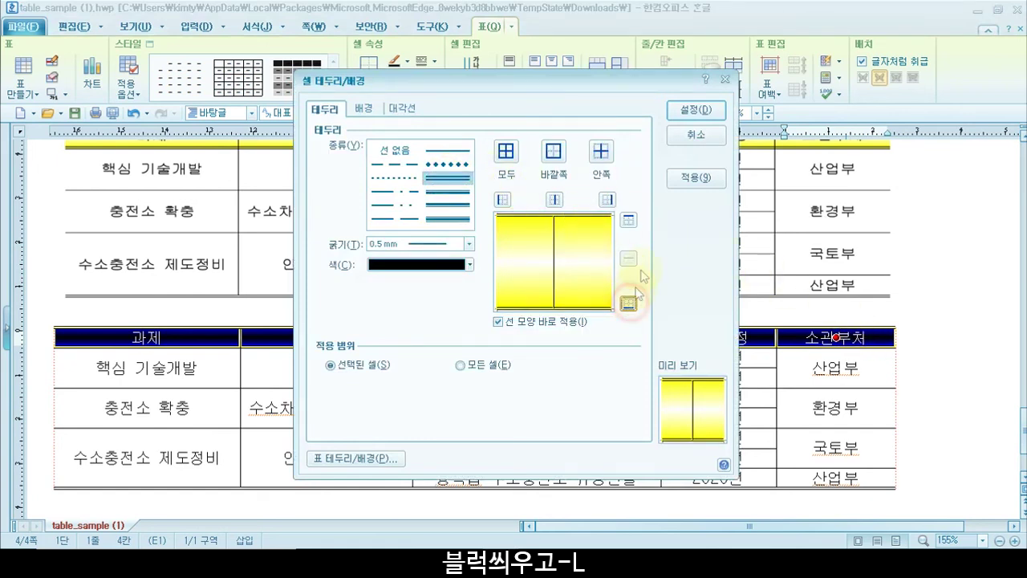
pyautogui.click(696, 109)
pyautogui.click(941, 350)
# - Increase the height of all rows in the practice table slightly, keeping its column widths, to match the sample table above
pyautogui.scroll(1, 844, 404)
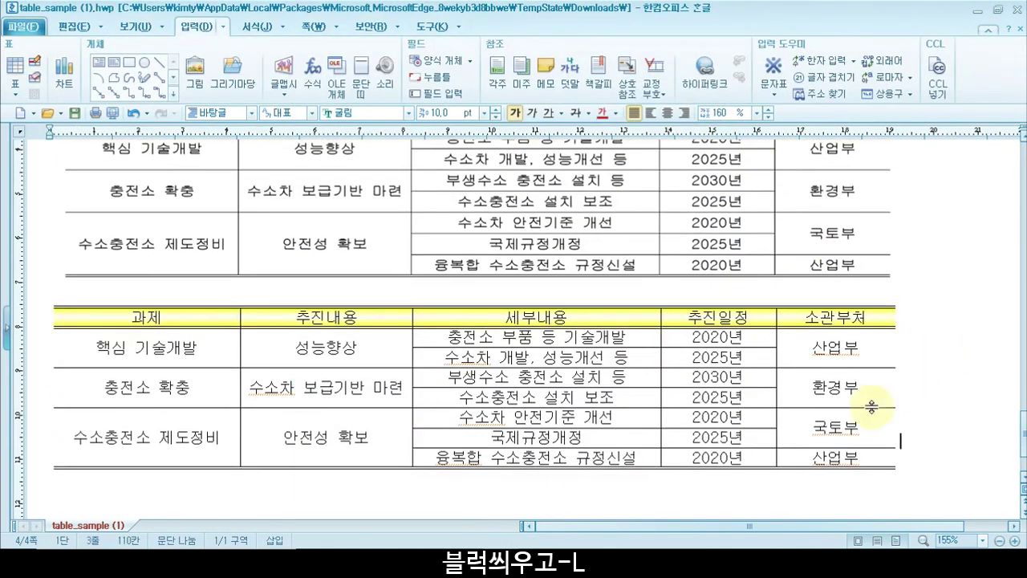
pyautogui.scroll(1, 909, 399)
pyautogui.scroll(1, 910, 400)
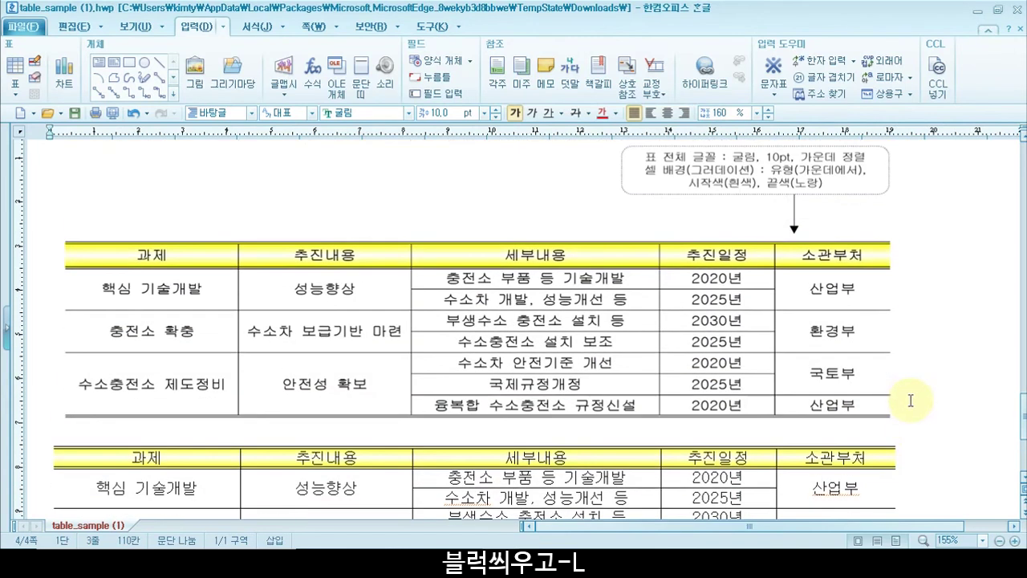
pyautogui.scroll(-2, 911, 399)
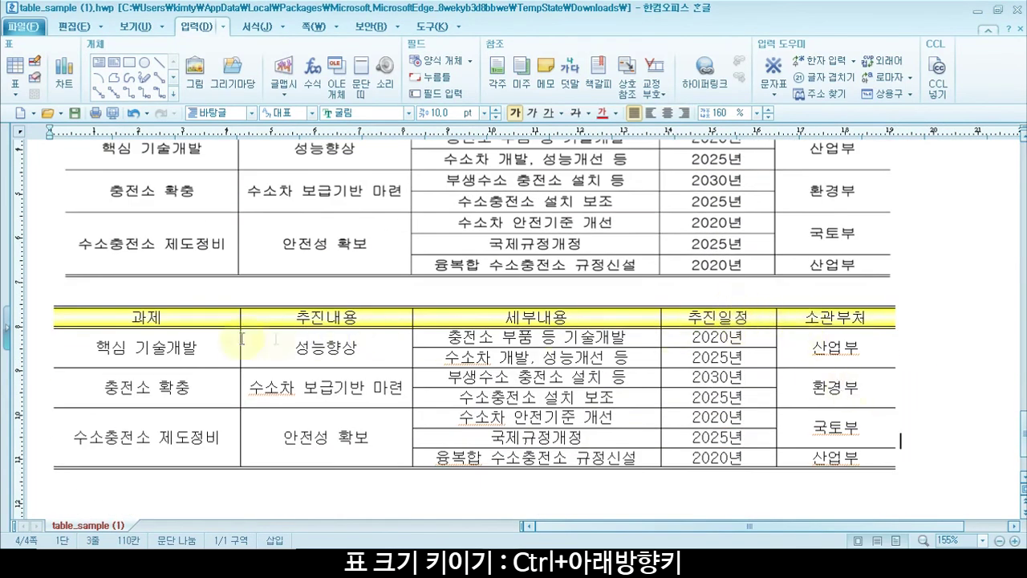
pyautogui.moveTo(160, 320); pyautogui.dragTo(834, 457)
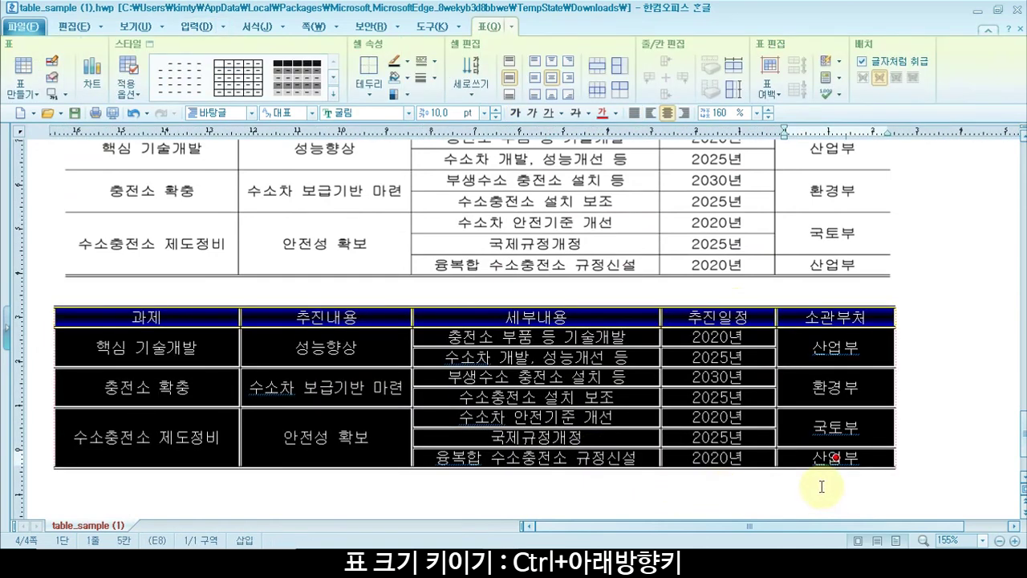
pyautogui.hotkey('ctrl', 'Down')
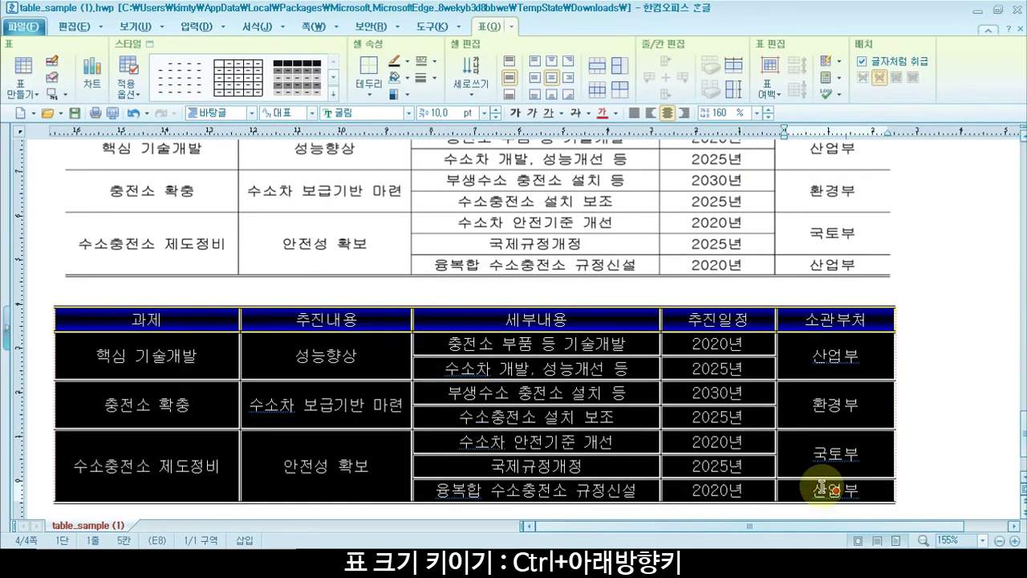
pyautogui.click(930, 351)
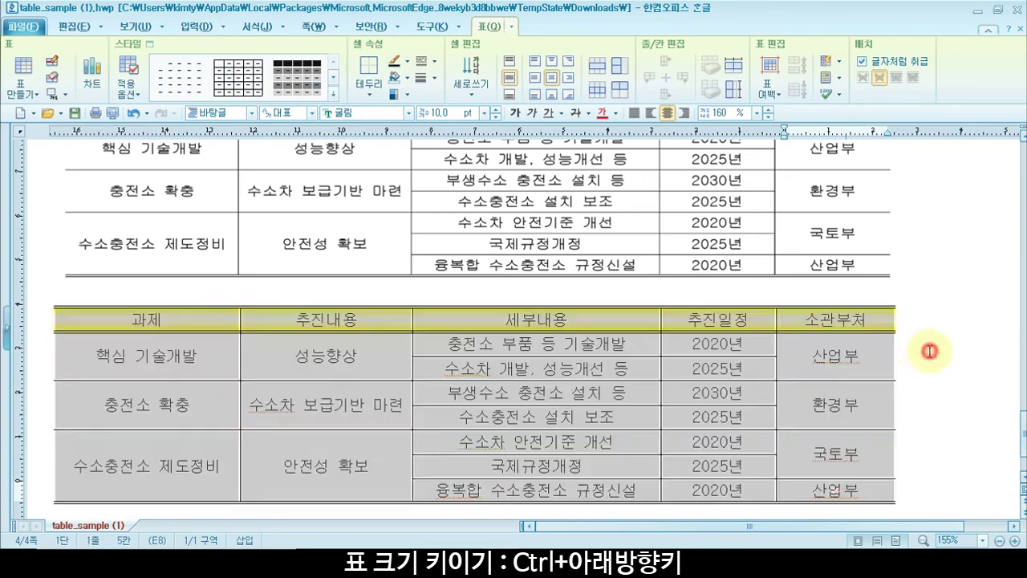
pyautogui.click(930, 350)
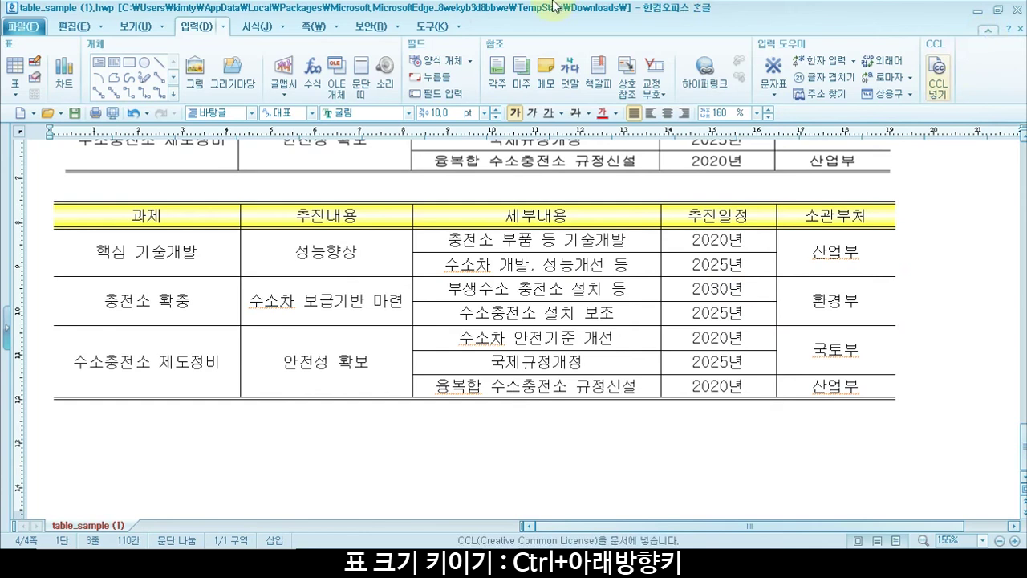
pyautogui.moveTo(594, 10)
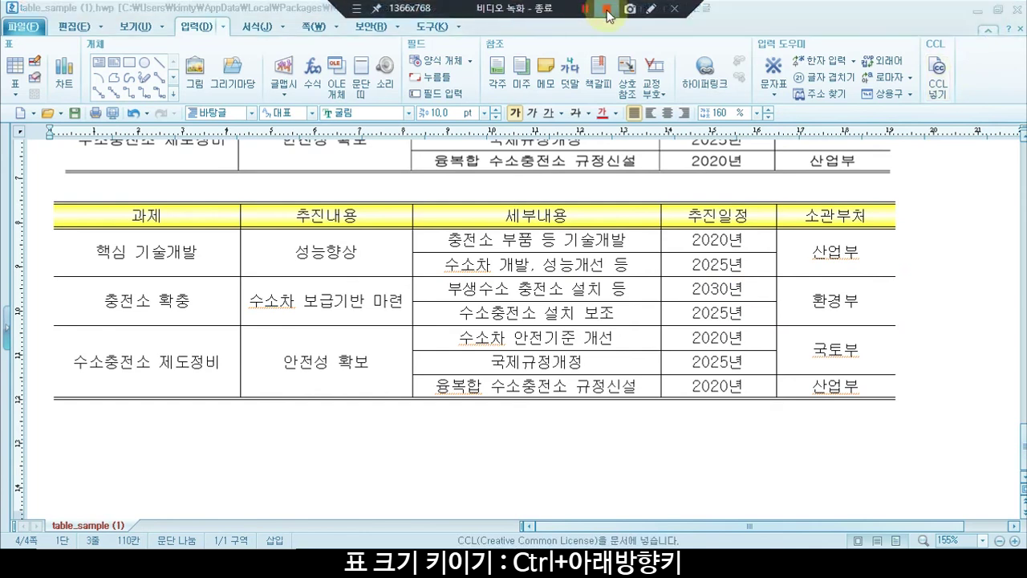